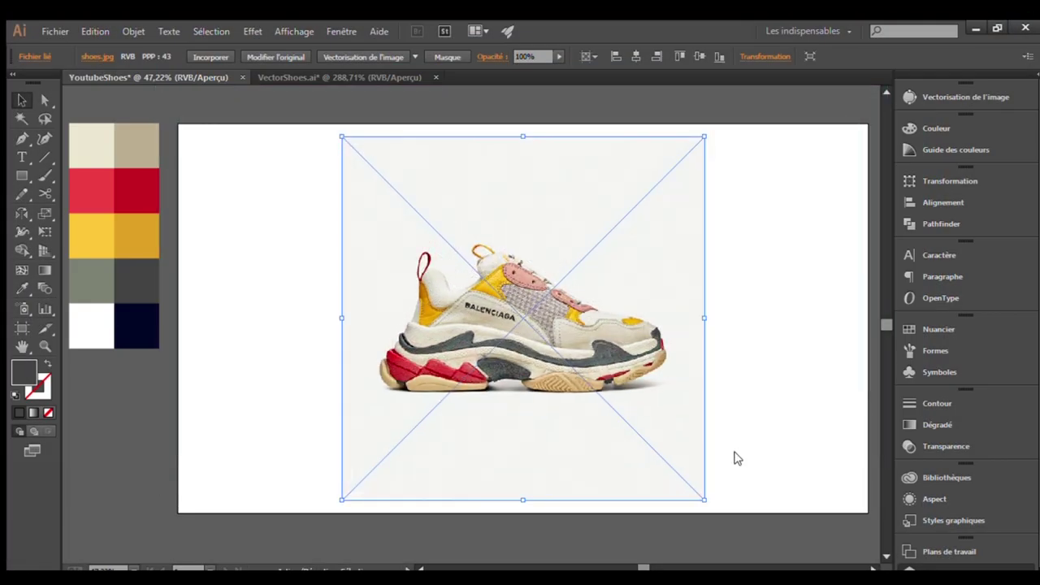
Trace the beige rear sole segment below the red heel with a closed Pen path
drag(366, 232, 681, 412)
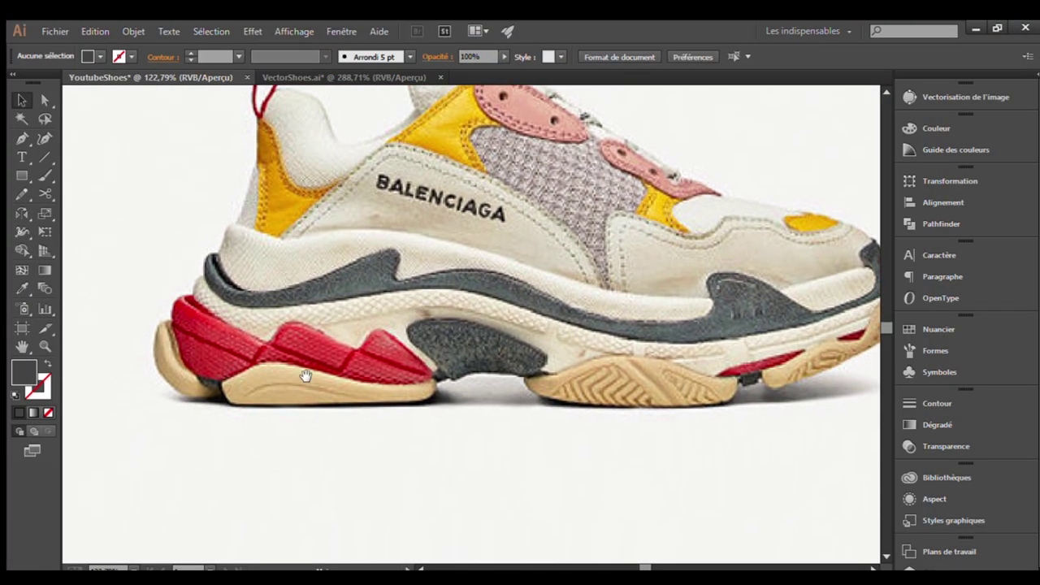
drag(137, 295, 494, 439)
click(546, 249)
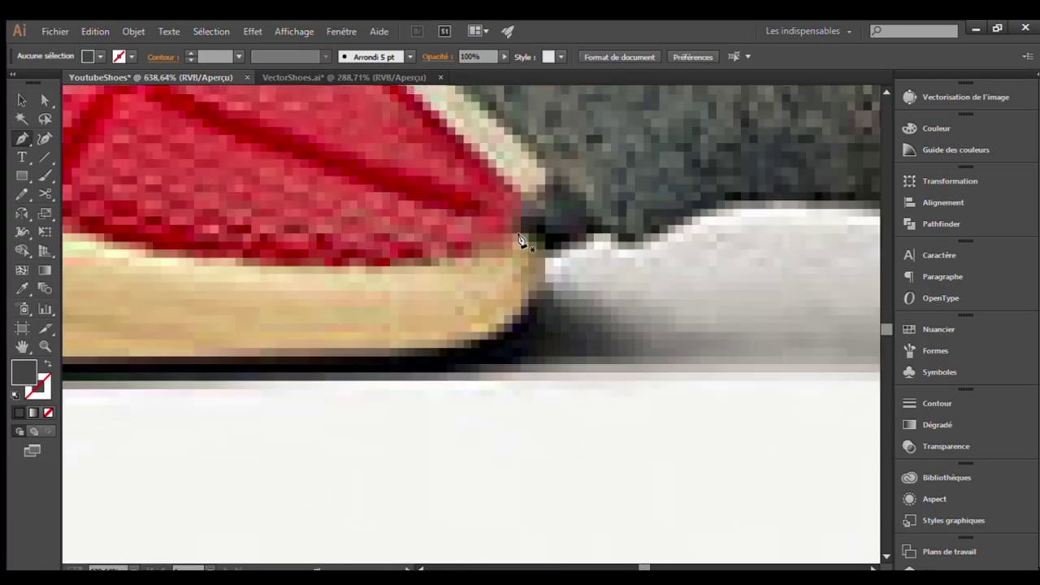
click(605, 302)
drag(595, 367, 561, 375)
key(ctrl+minus)
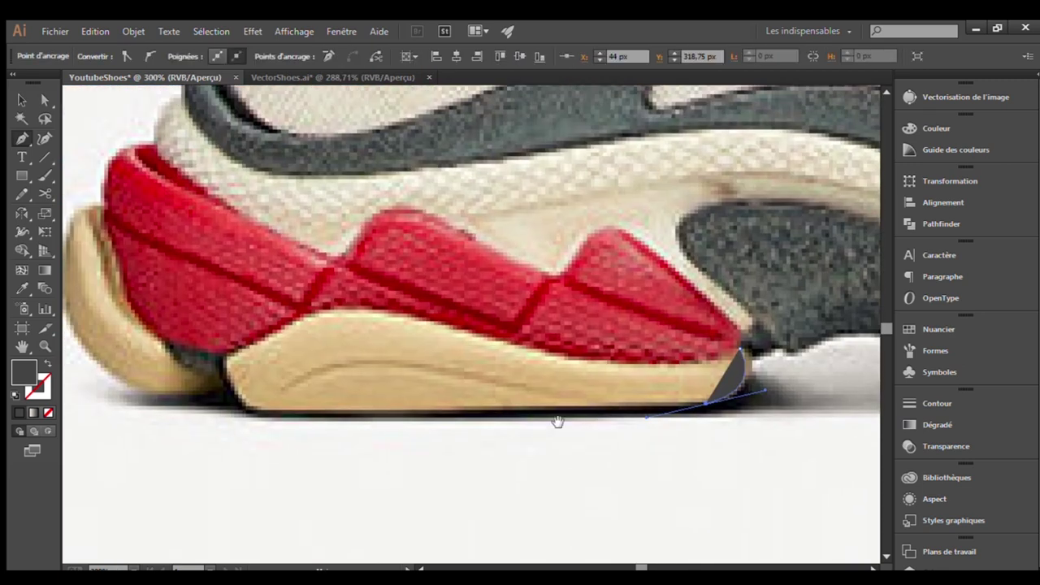
scroll(232, 403, up, 3)
drag(221, 439, 185, 343)
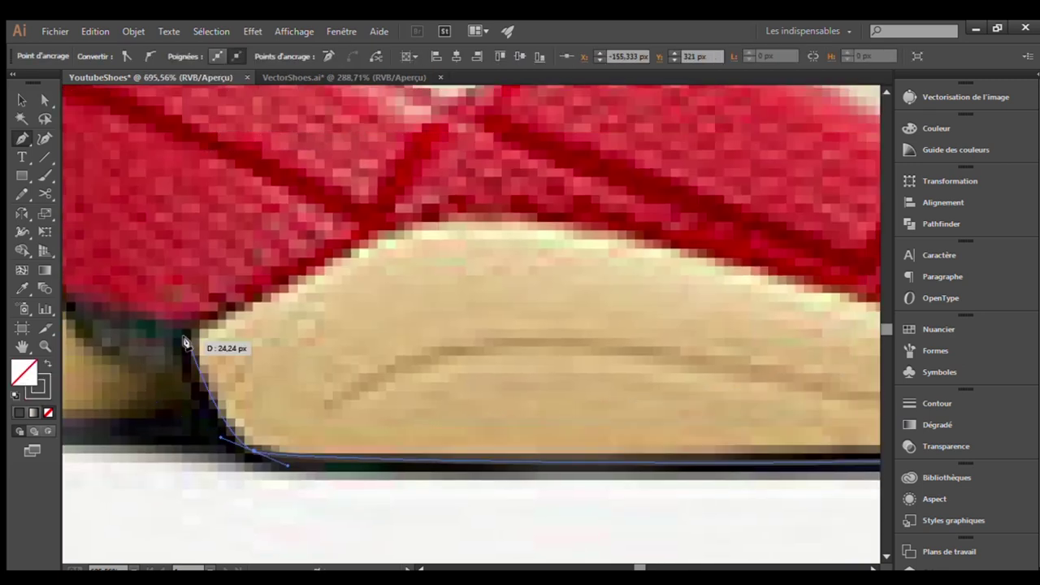
drag(386, 238, 506, 216)
scroll(469, 355, down, 2)
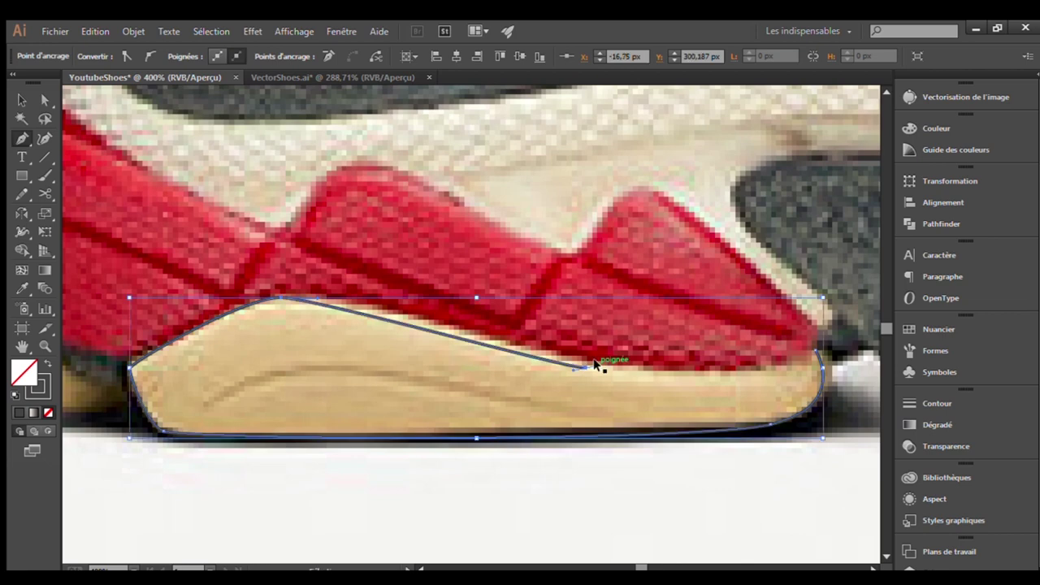
drag(599, 365, 499, 351)
click(688, 336)
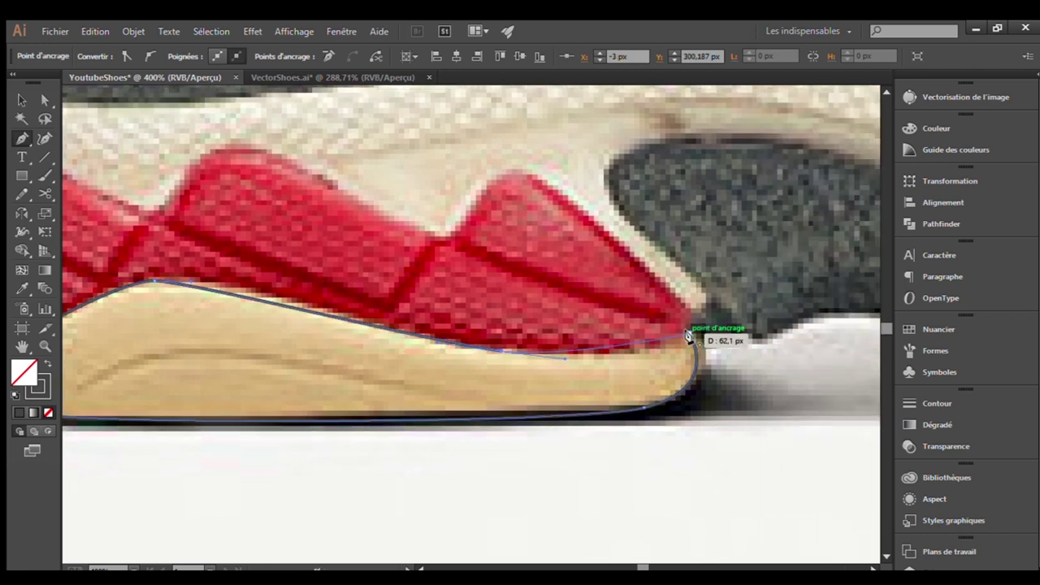
Refine the sole path's top curve with Direct Selection, then fit the artboard in view
key(a)
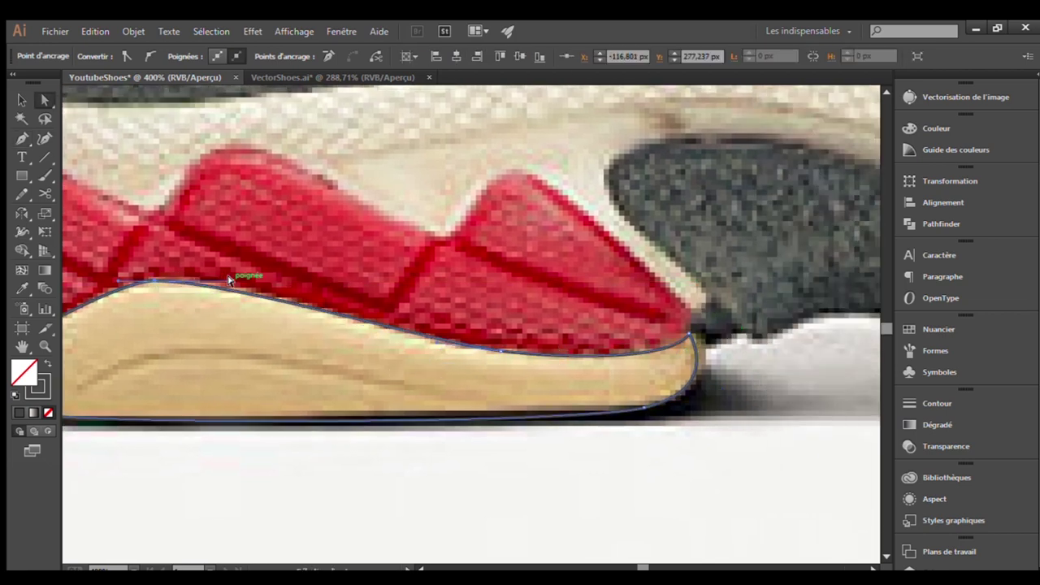
drag(244, 274, 353, 273)
key(v)
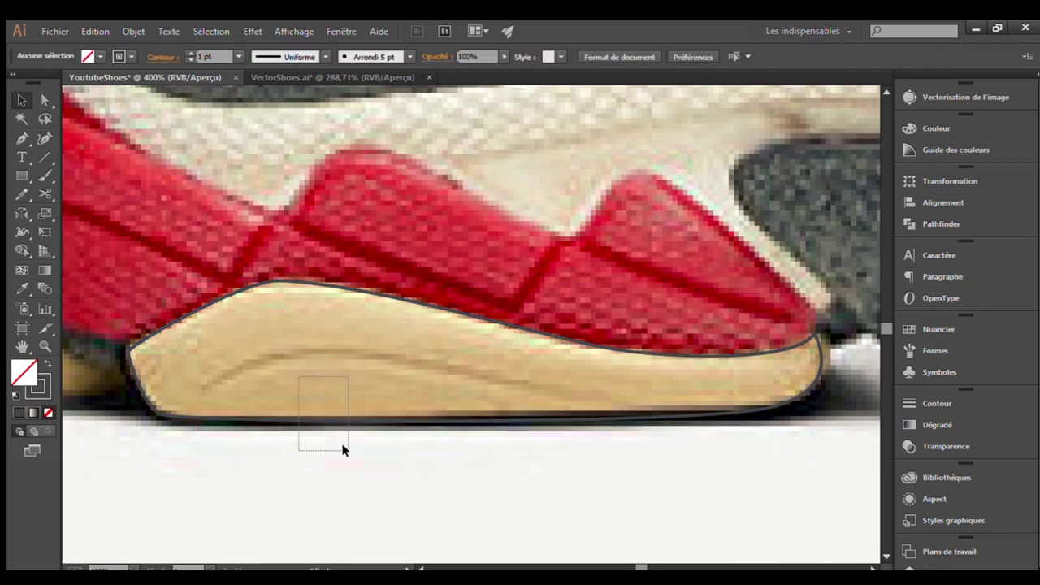
key(ctrl+0)
Give the sole outline the sampled navy stroke with no fill
click(180, 363)
key(v)
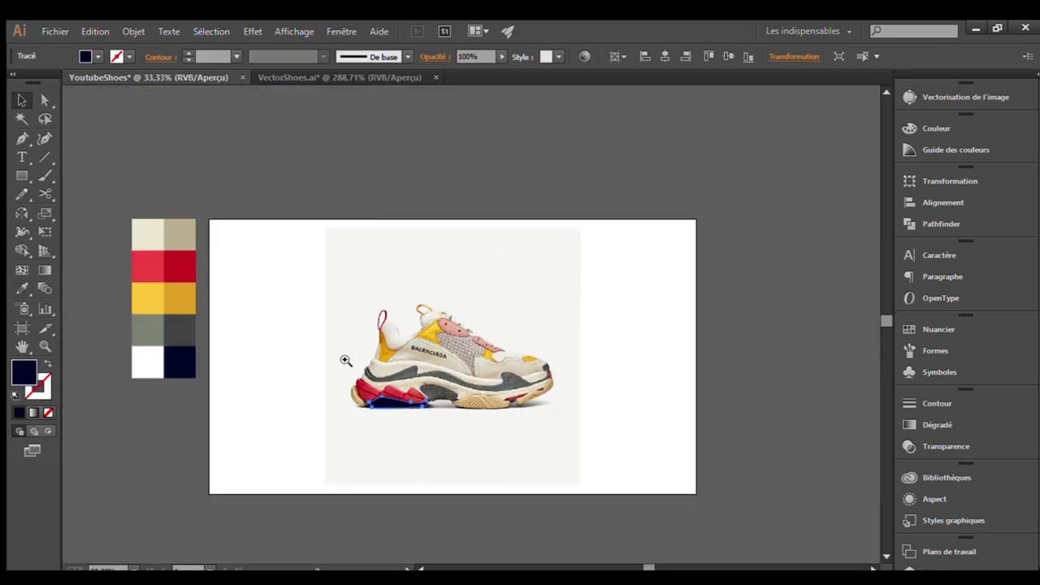
scroll(344, 357, up, 5)
key(shift+x)
click(318, 445)
Trace the rounded rear heel bumper with a closed navy Pen outline
scroll(318, 445, down, 2)
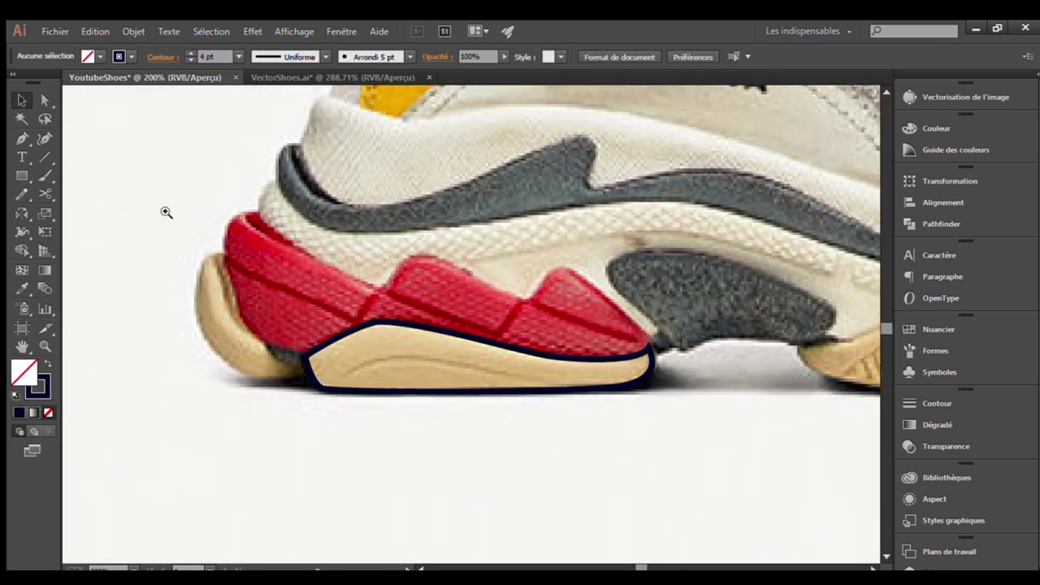
scroll(374, 455, up, 4)
scroll(352, 480, down, 1)
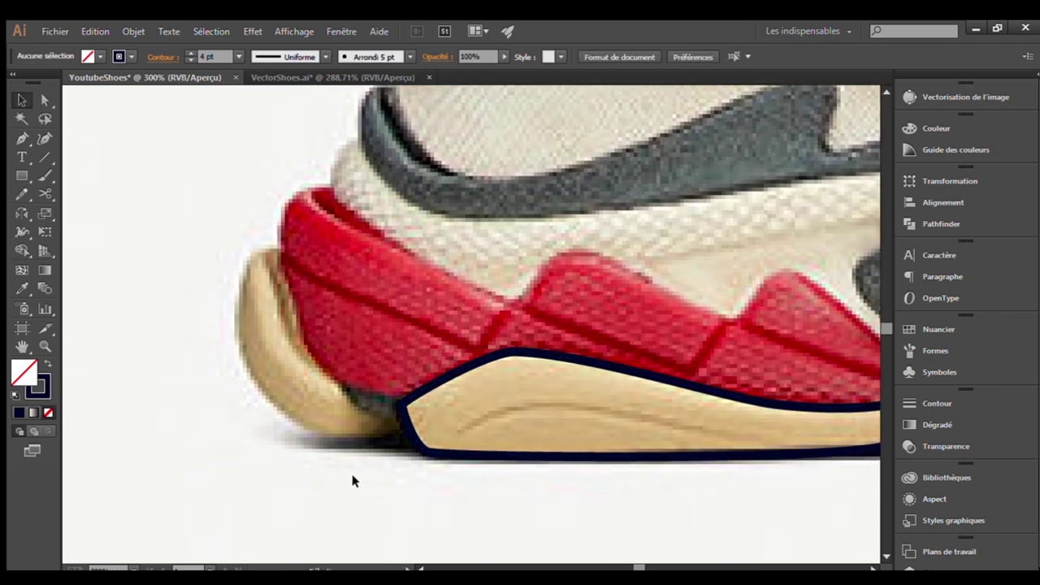
drag(514, 494, 511, 490)
click(318, 173)
click(256, 271)
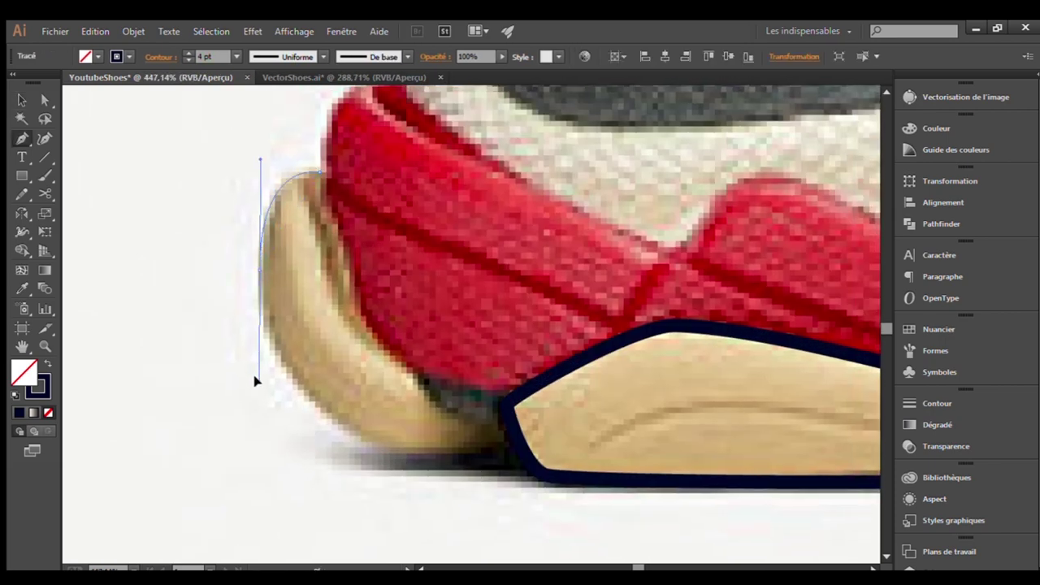
drag(255, 381, 259, 381)
drag(507, 407, 424, 432)
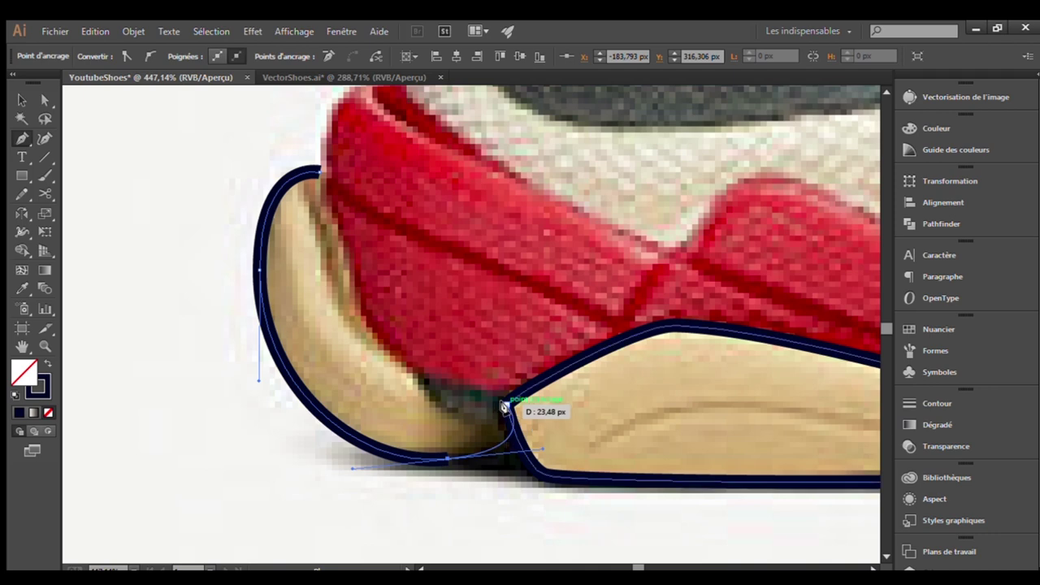
key(ctrl+minus)
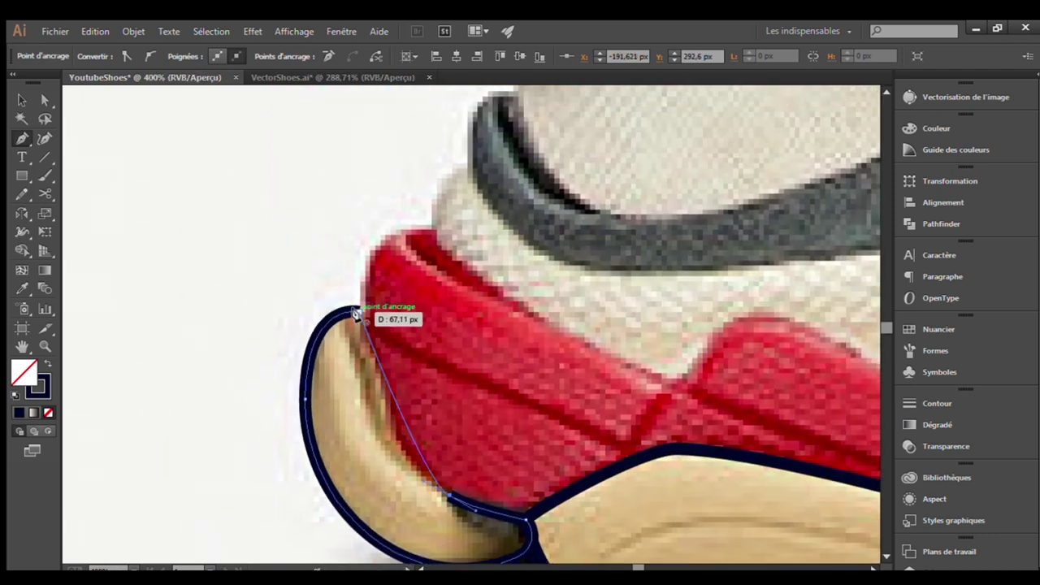
ctrl+click(349, 196)
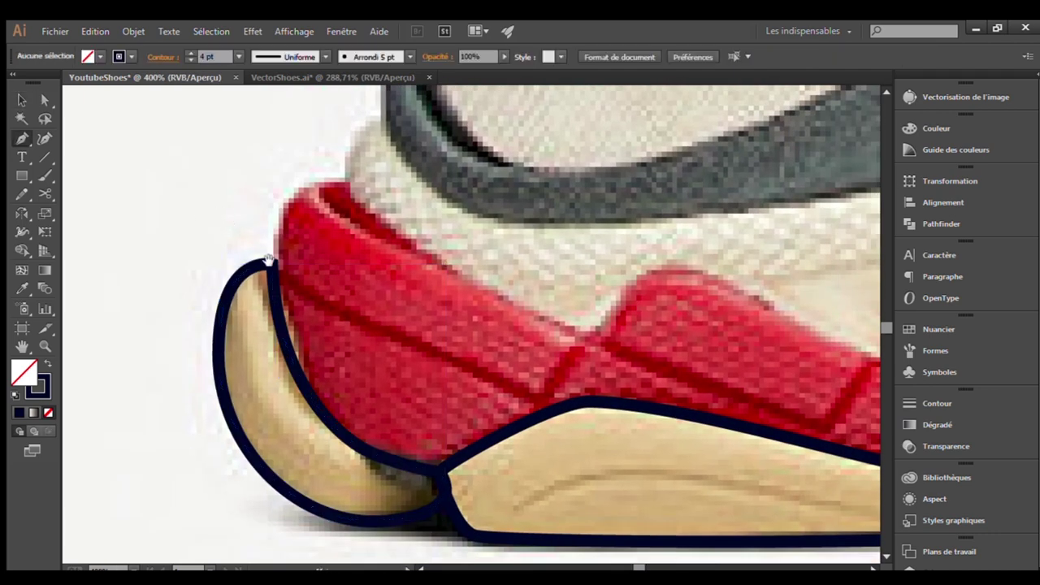
Outline the wavy red heel piece, curving over its bump and dip
drag(229, 290, 253, 235)
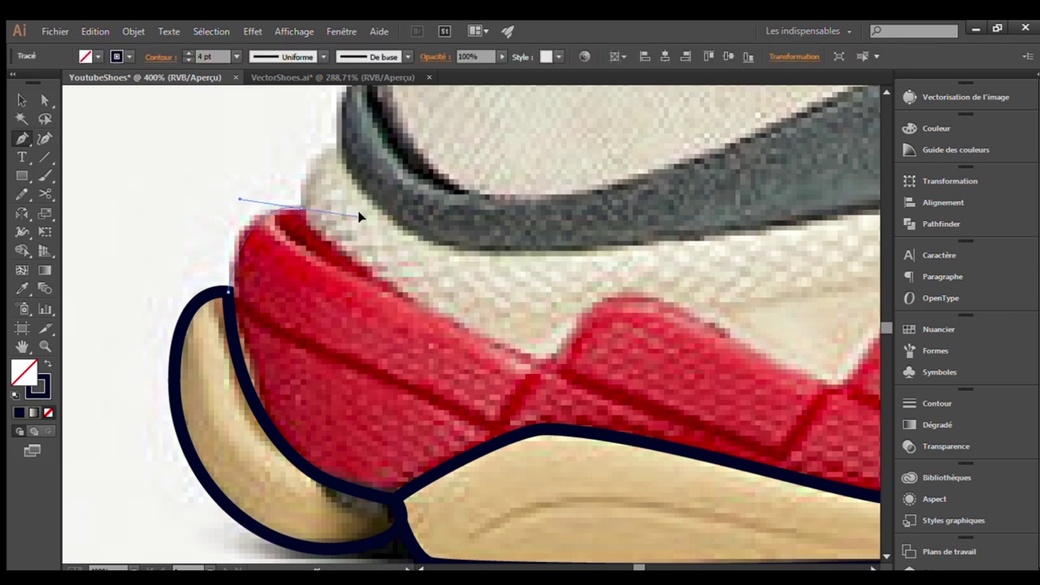
drag(375, 221, 297, 258)
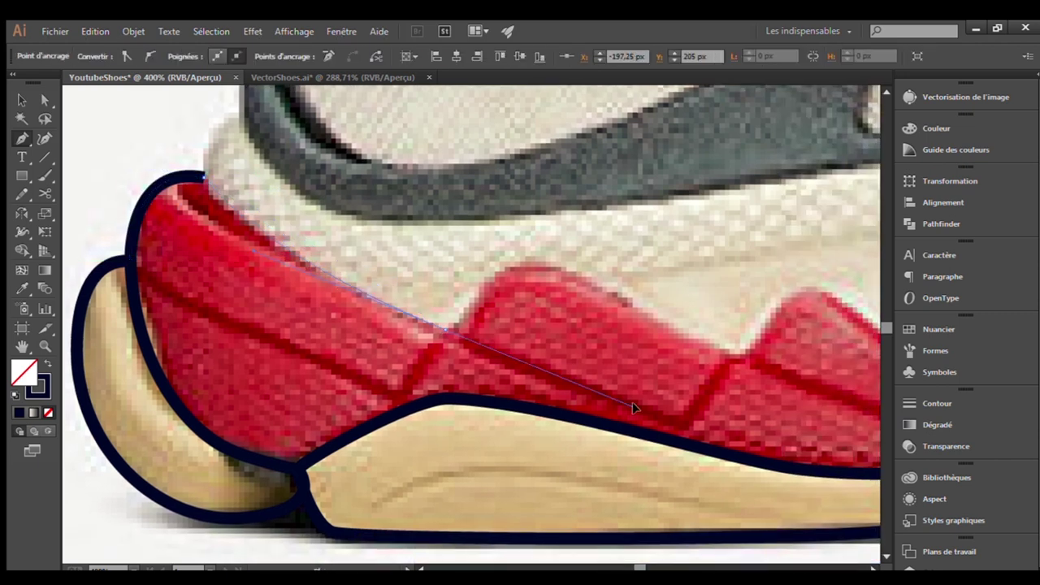
drag(439, 330, 382, 365)
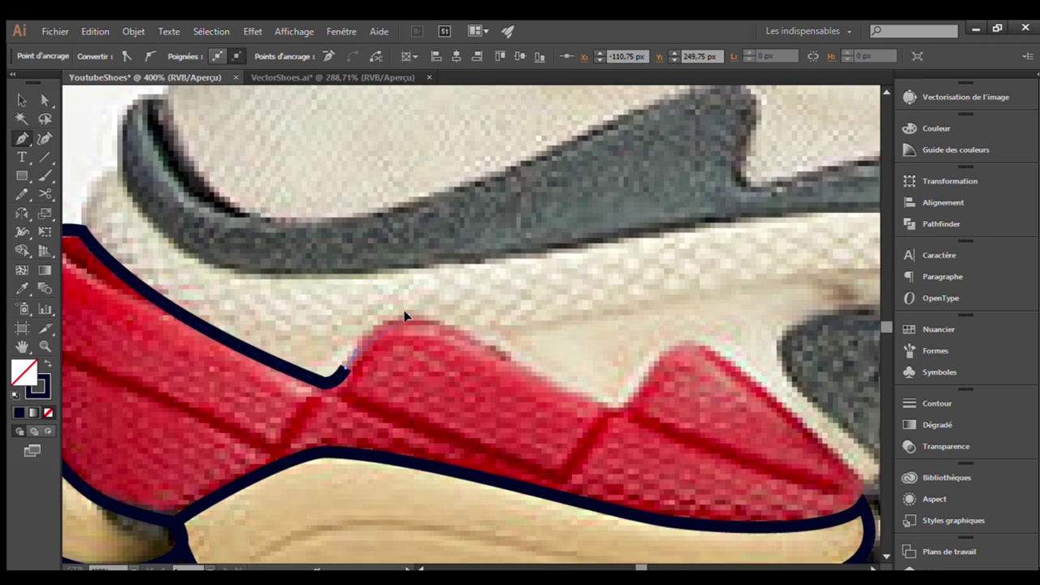
drag(405, 319, 451, 323)
drag(431, 388, 445, 390)
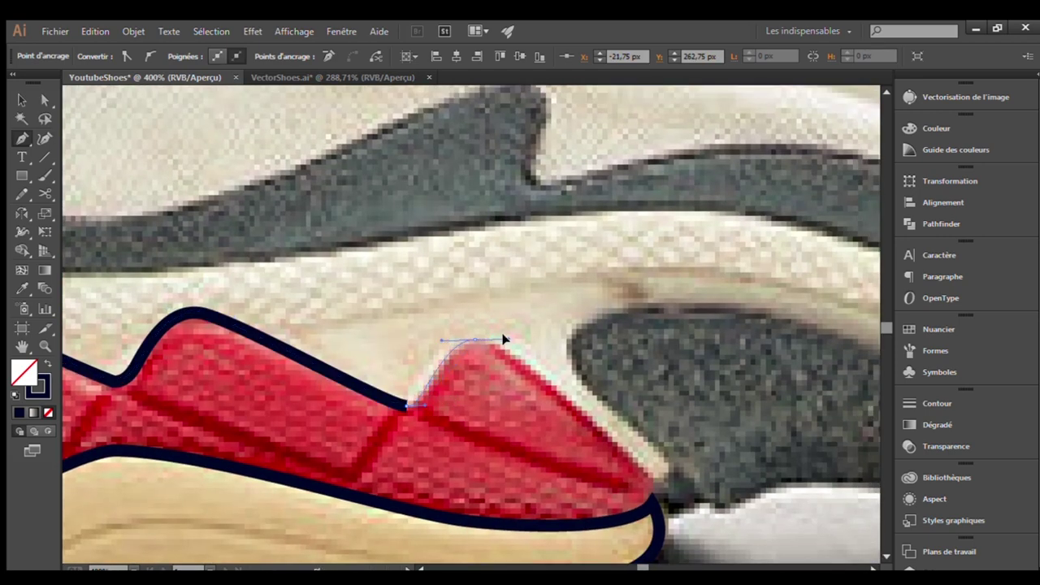
drag(630, 521, 448, 407)
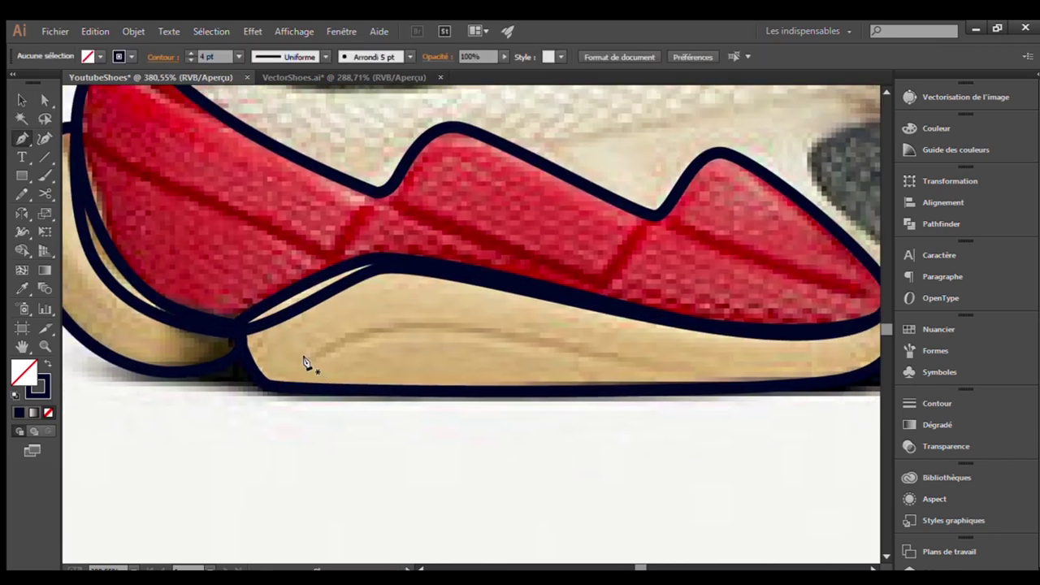
Draw a curved crease line on the beige sole, thick in the middle and tapered at the end
click(306, 361)
drag(406, 325, 431, 323)
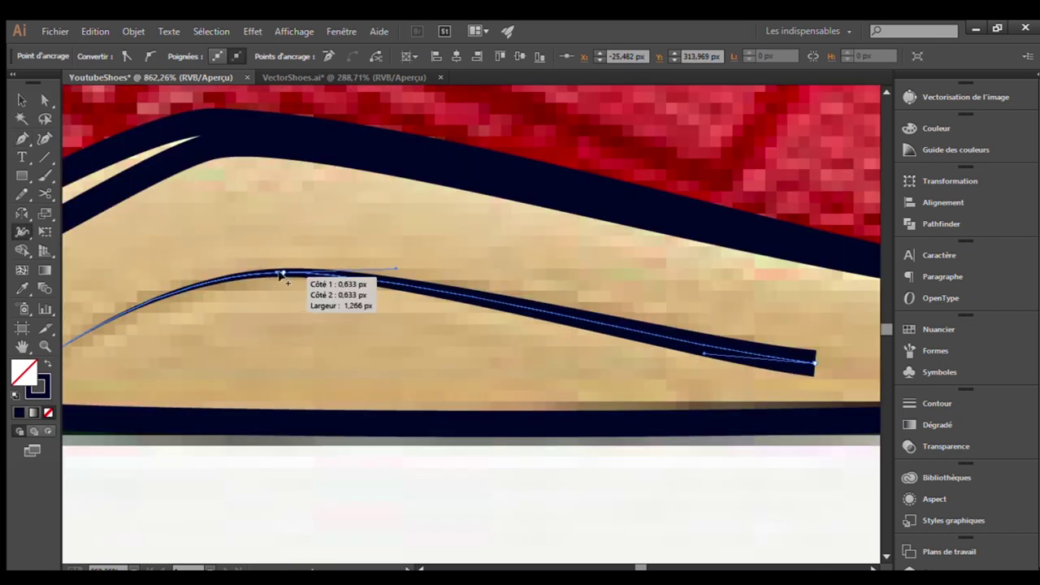
drag(282, 274, 284, 266)
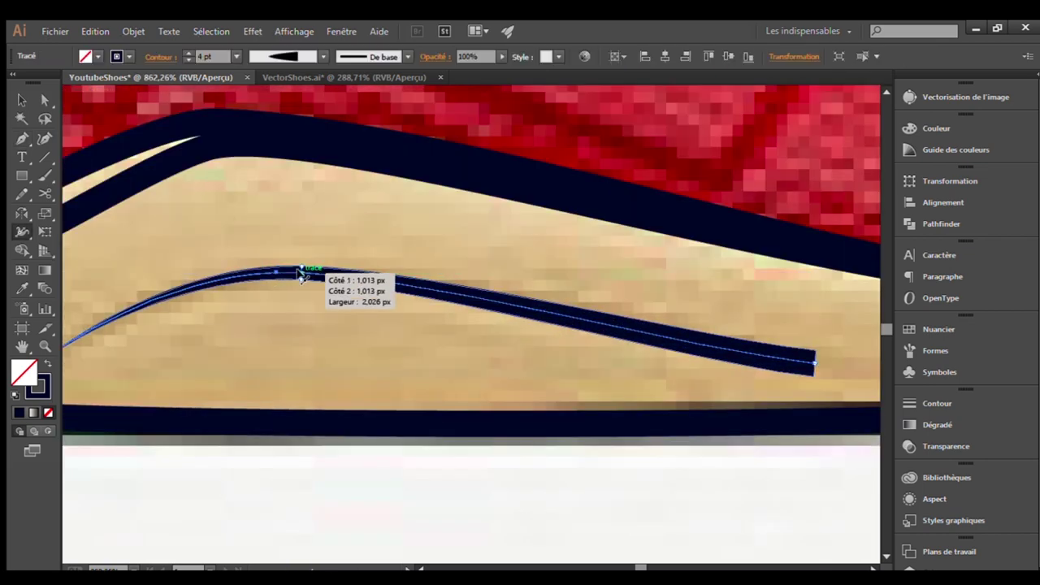
drag(817, 351, 813, 363)
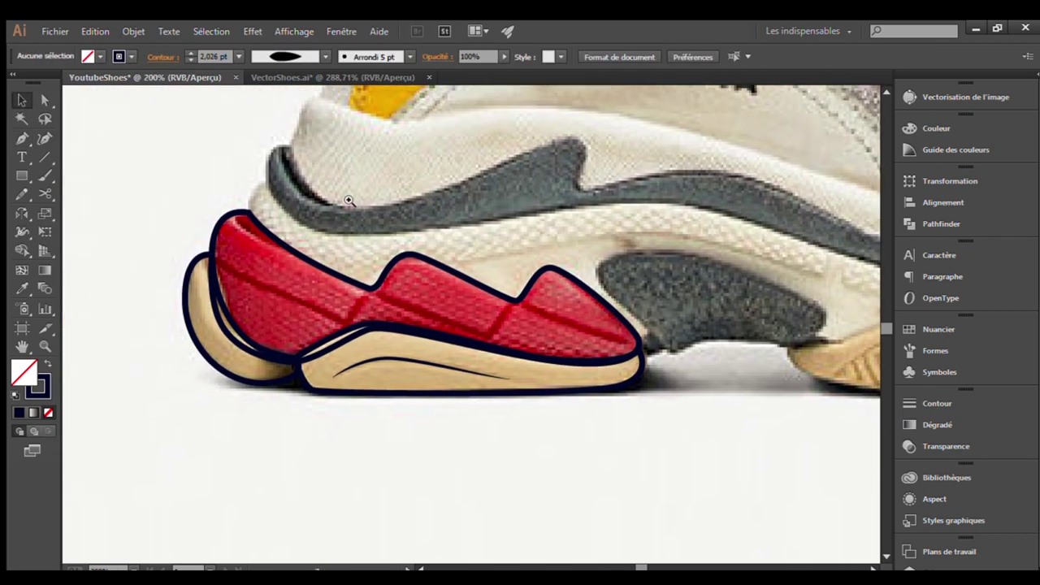
Pen a four-point zigzag line across the red heel piece
key(p)
click(665, 416)
click(461, 284)
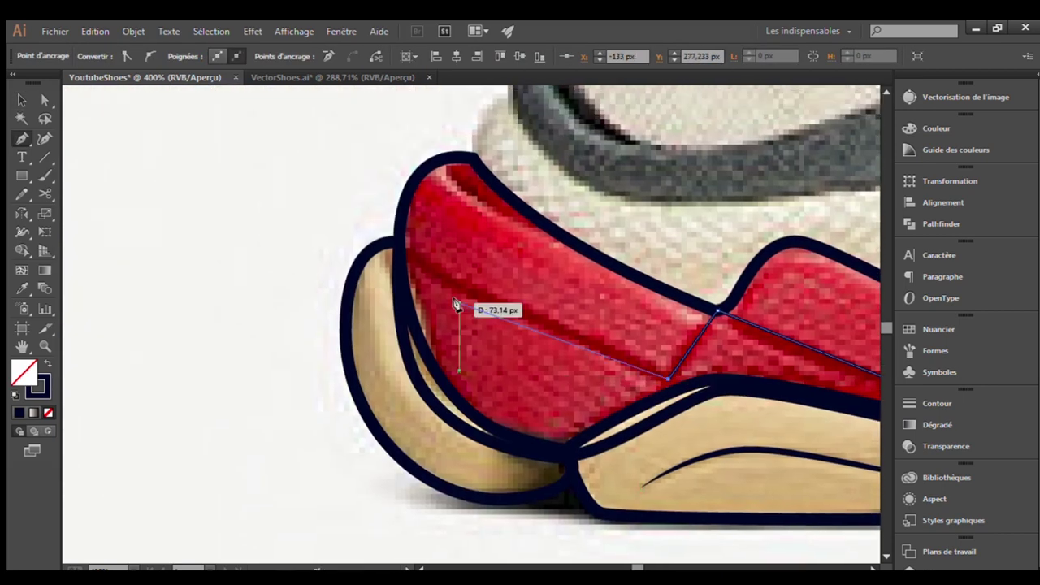
click(574, 342)
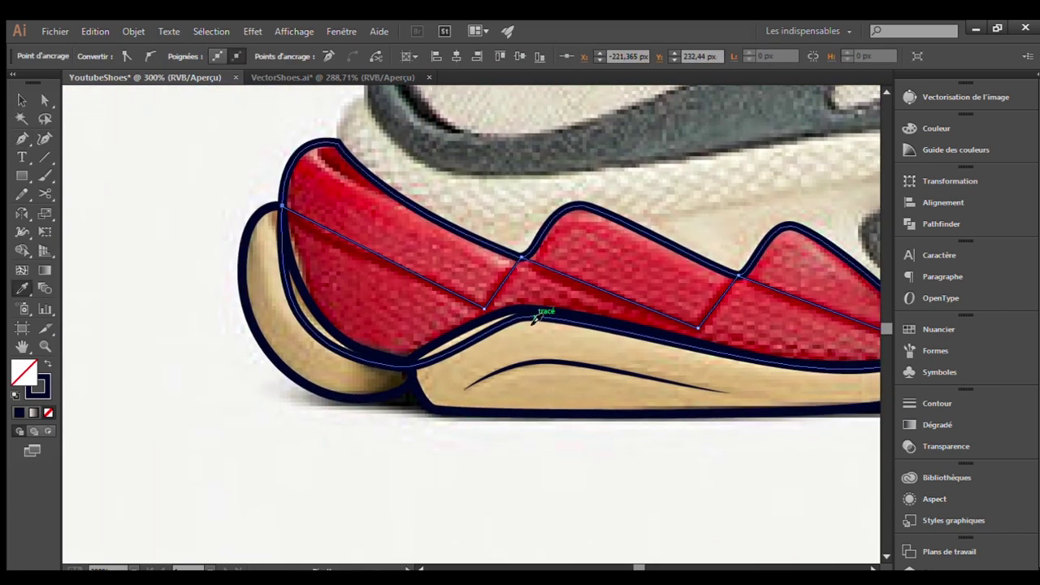
click(280, 205)
Vary the zigzag line's width with the Width tool
key(shift+w)
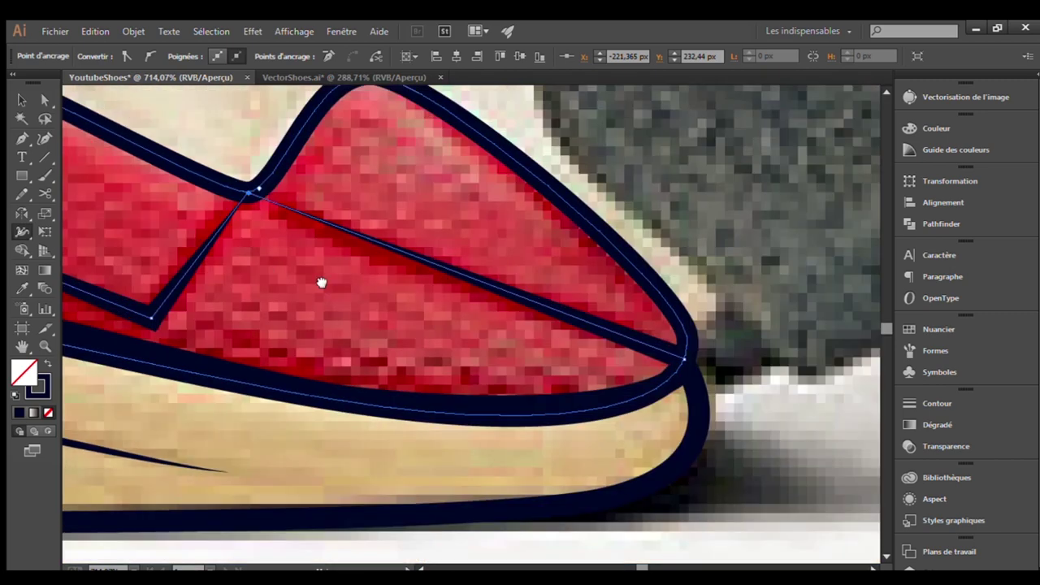
drag(321, 281, 518, 358)
key(ctrl+shift+a)
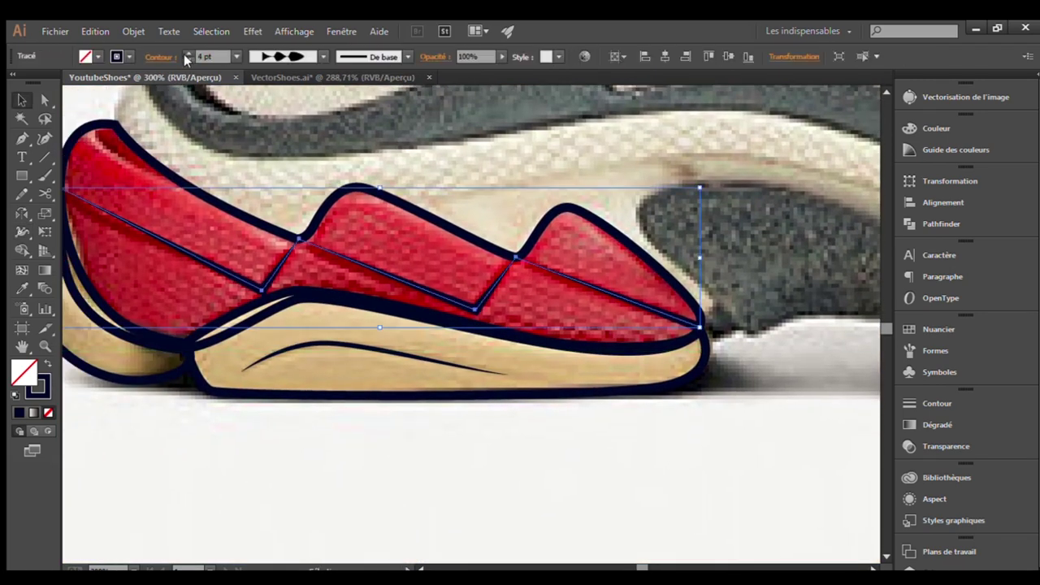
ctrl+alt+click(566, 418)
drag(566, 418, 559, 428)
Trace the grey midsole patch with a closed navy outline
key(p)
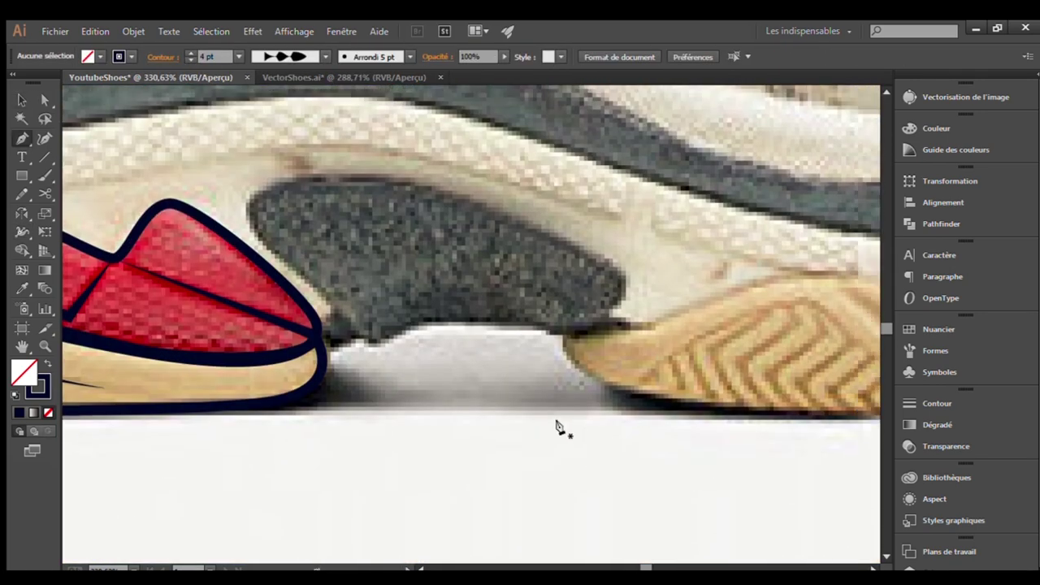
mouse_move(634, 439)
mouse_down()
mouse_move(307, 382)
mouse_move(366, 389)
mouse_move(398, 363)
mouse_up()
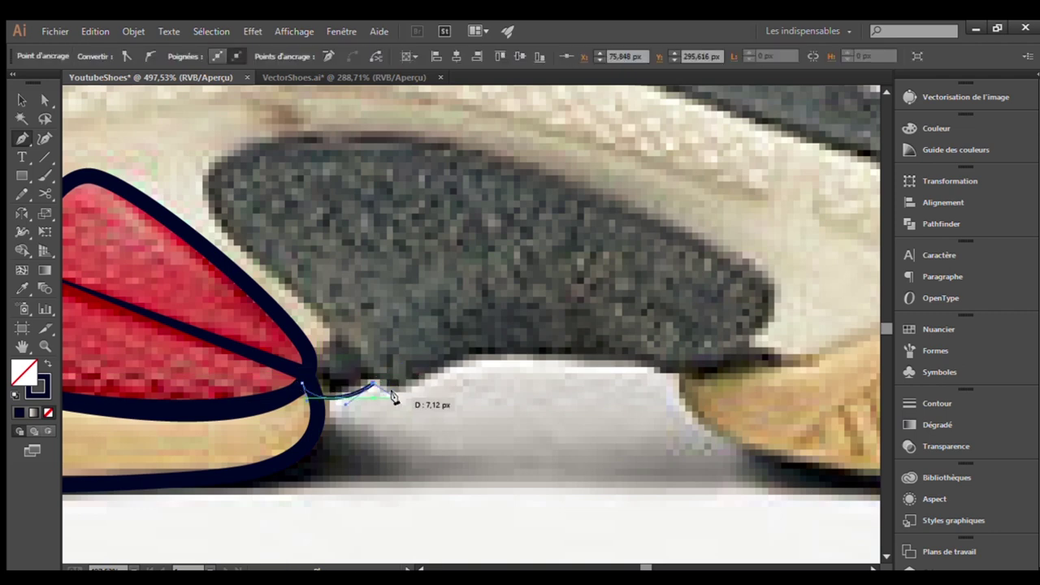
drag(725, 358, 642, 362)
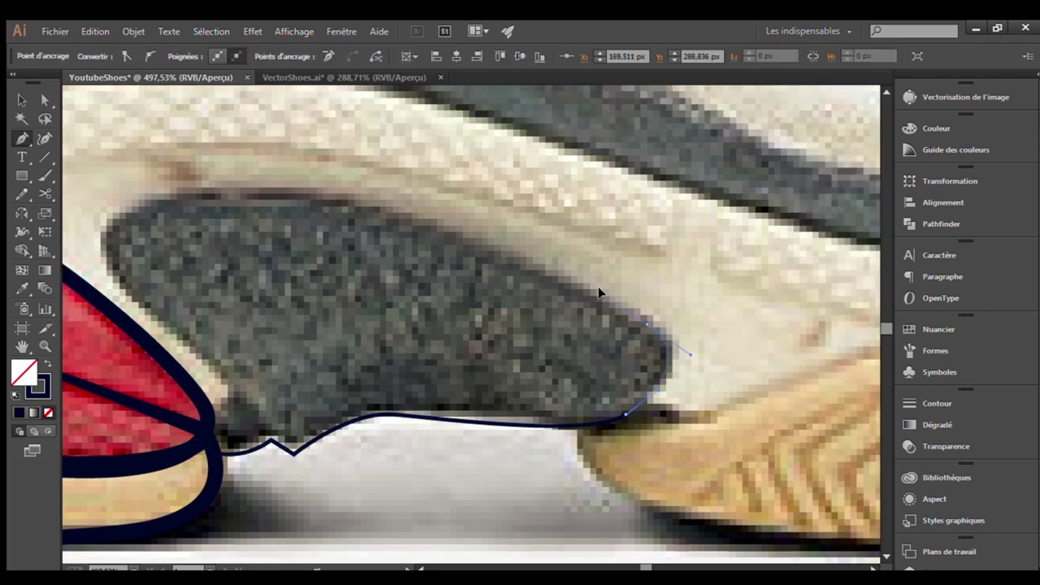
drag(364, 171, 204, 181)
drag(321, 224, 360, 266)
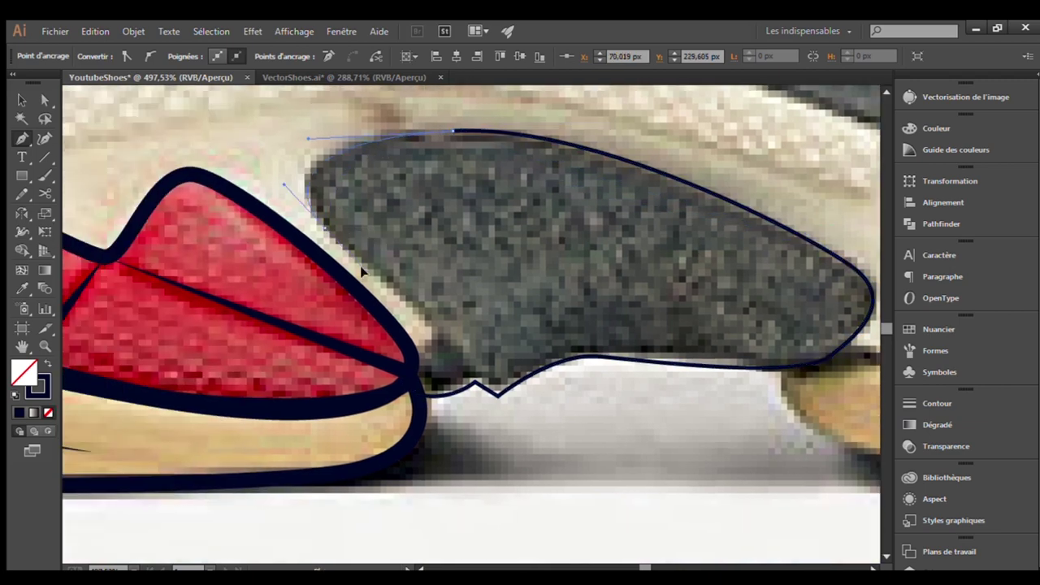
drag(413, 363, 370, 384)
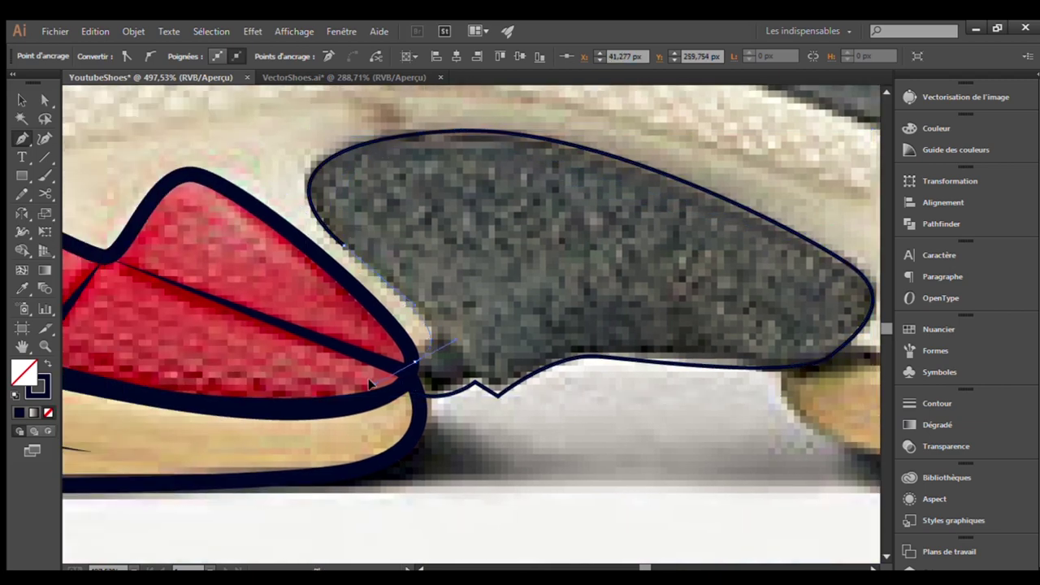
click(418, 381)
Outline the beige sole segment beneath the grey patch with a closed navy path
key(ctrl+minus)
key(ctrl+minus)
key(ctrl+minus)
mouse_move(232, 203)
mouse_down()
mouse_move(617, 405)
mouse_move(657, 408)
mouse_up()
click(804, 307)
drag(764, 386, 705, 403)
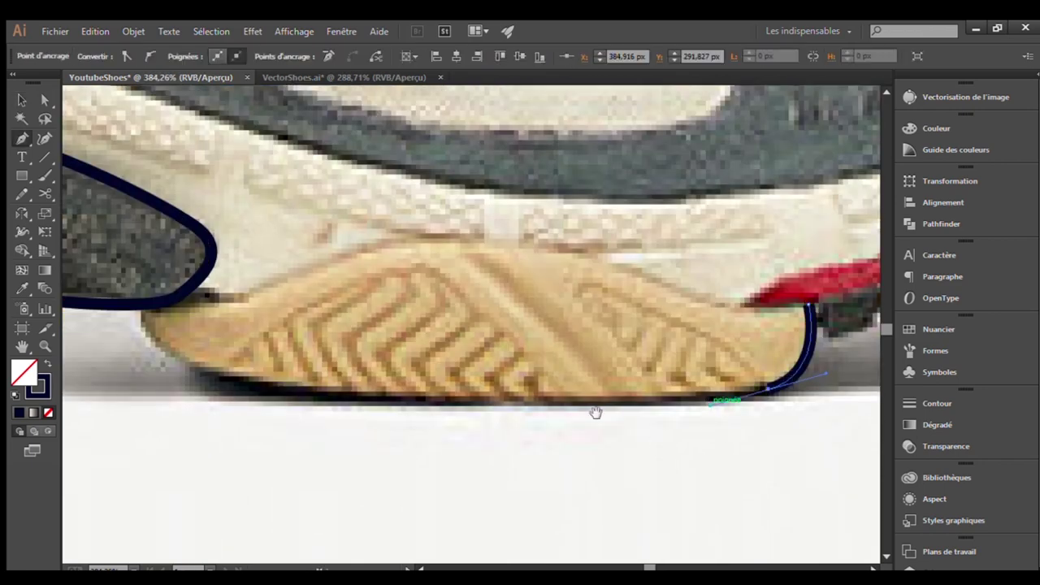
scroll(301, 371, left, 3)
key(ctrl+minus)
scroll(339, 319, left, 3)
drag(340, 317, 326, 230)
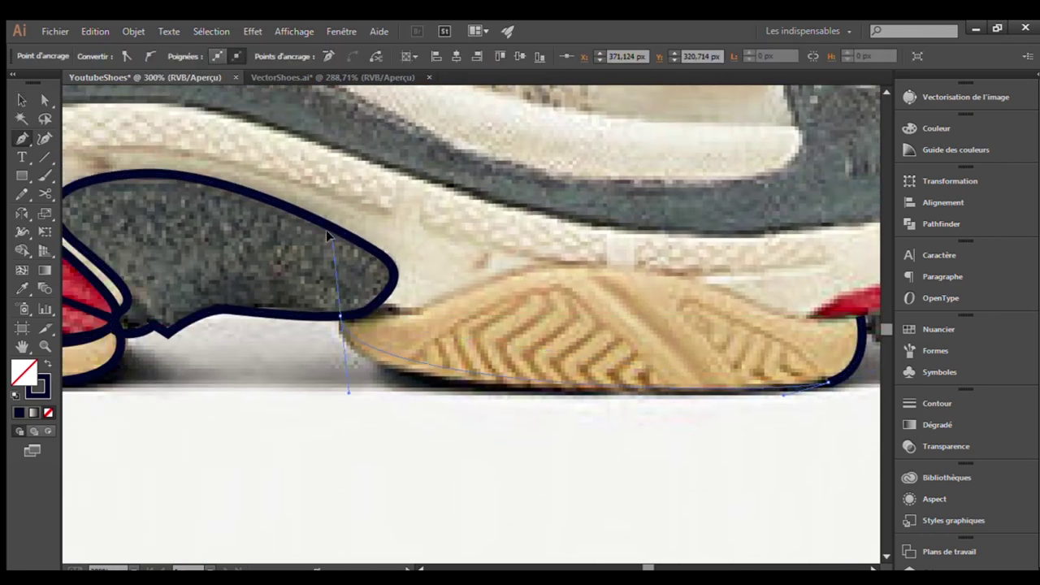
drag(339, 316, 400, 315)
drag(444, 286, 528, 278)
scroll(528, 278, right, 2)
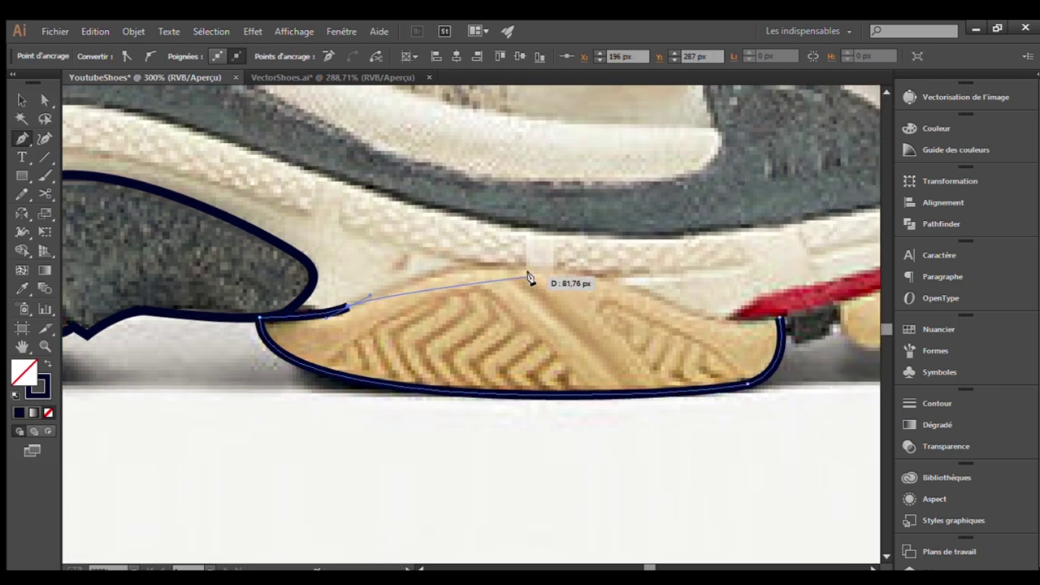
scroll(584, 273, right, 2)
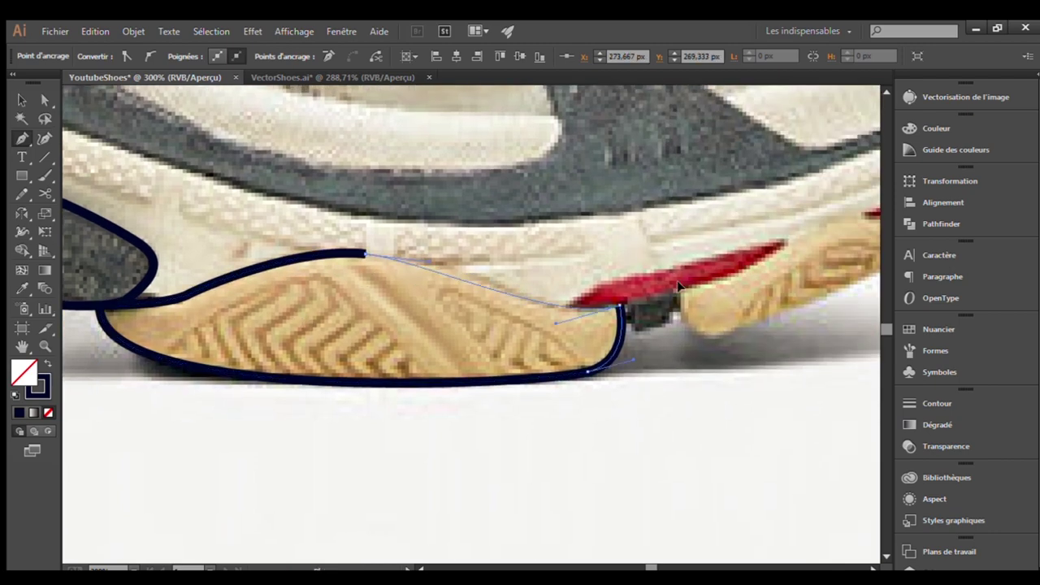
click(619, 307)
scroll(430, 313, down, 1)
Draw an inner loop line rising from the tan tread panel's bottom edge
key(ctrl+shift+a)
scroll(434, 344, down, 3)
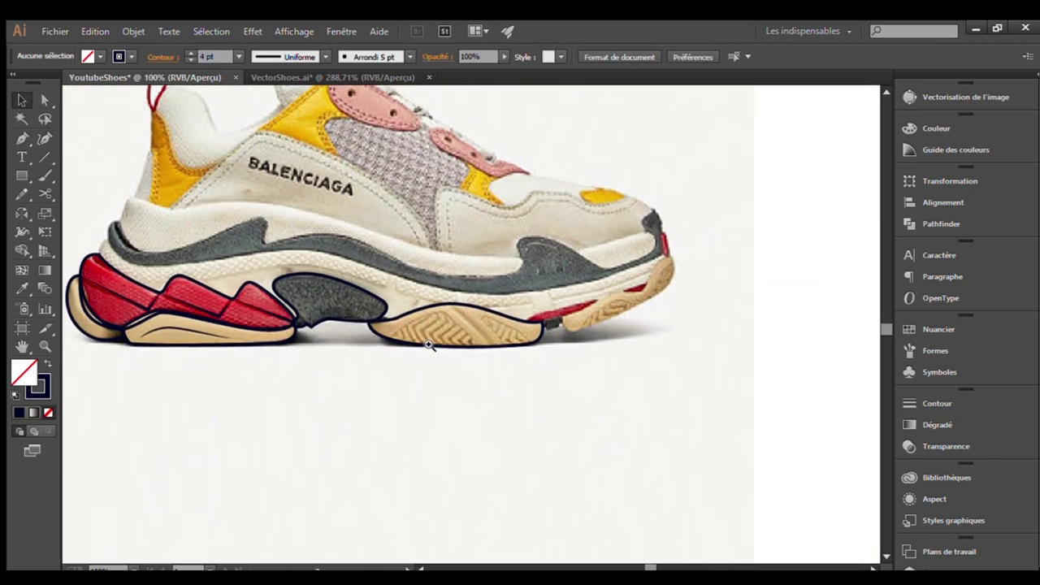
scroll(487, 225, up, 3)
scroll(654, 412, up, 2)
click(654, 412)
scroll(563, 333, down, 1)
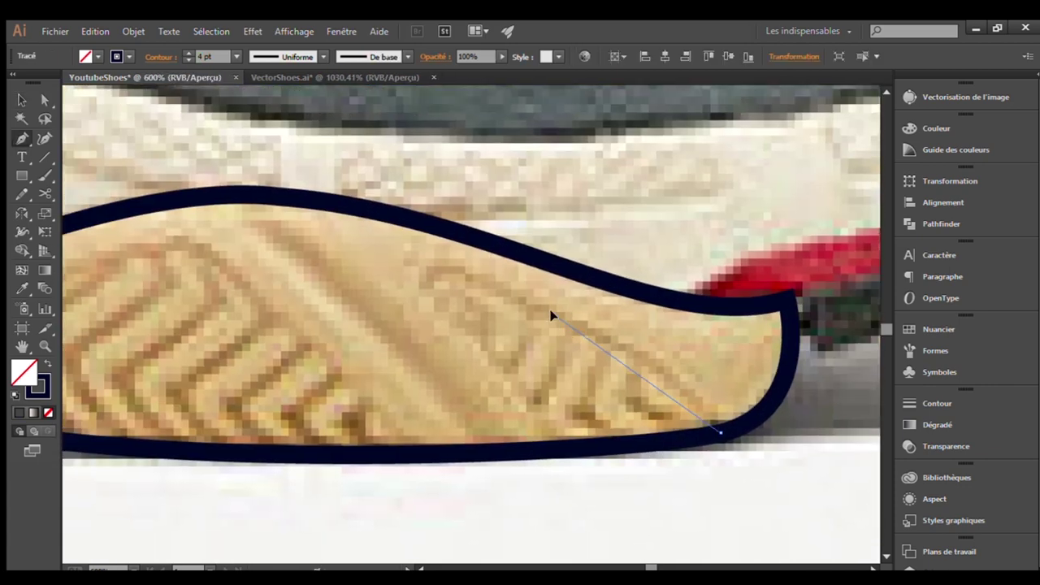
mouse_move(551, 315)
mouse_down()
mouse_move(429, 293)
mouse_move(513, 345)
mouse_up()
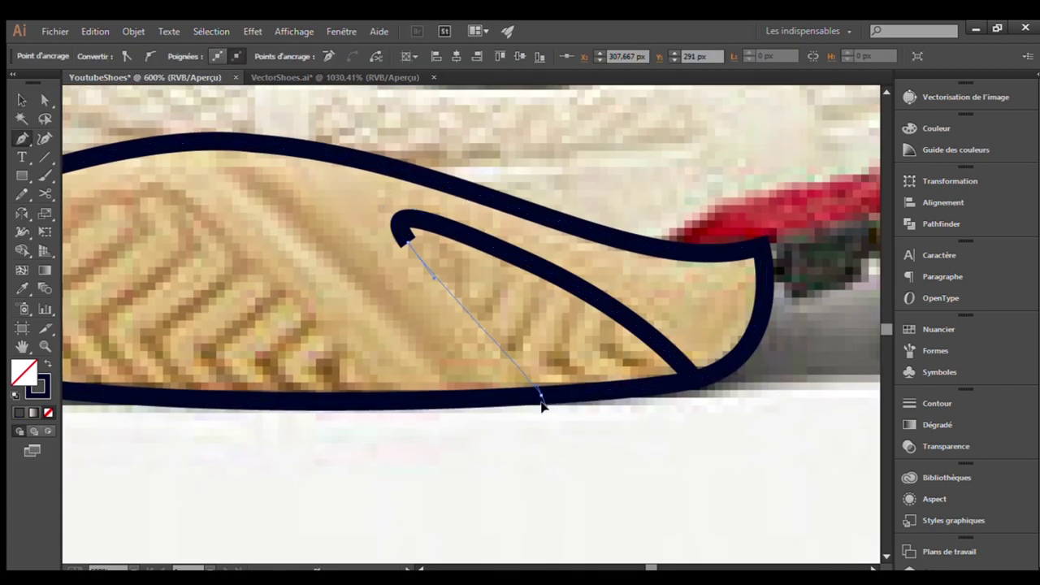
click(542, 398)
Add zigzag stripes inside the inner loop
ctrl+click(504, 434)
drag(614, 311, 600, 343)
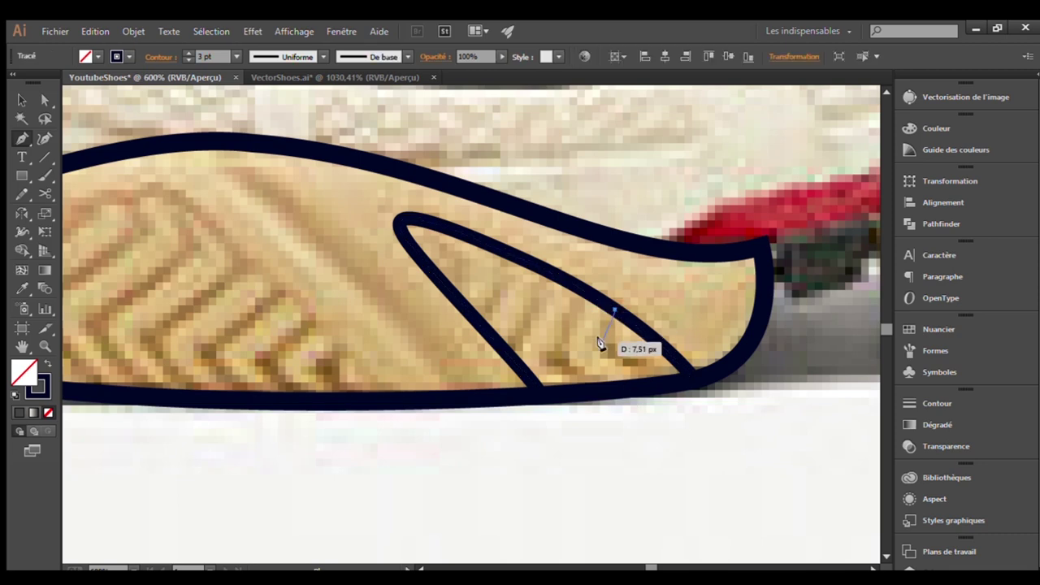
click(642, 364)
drag(573, 378, 538, 353)
drag(552, 274, 505, 352)
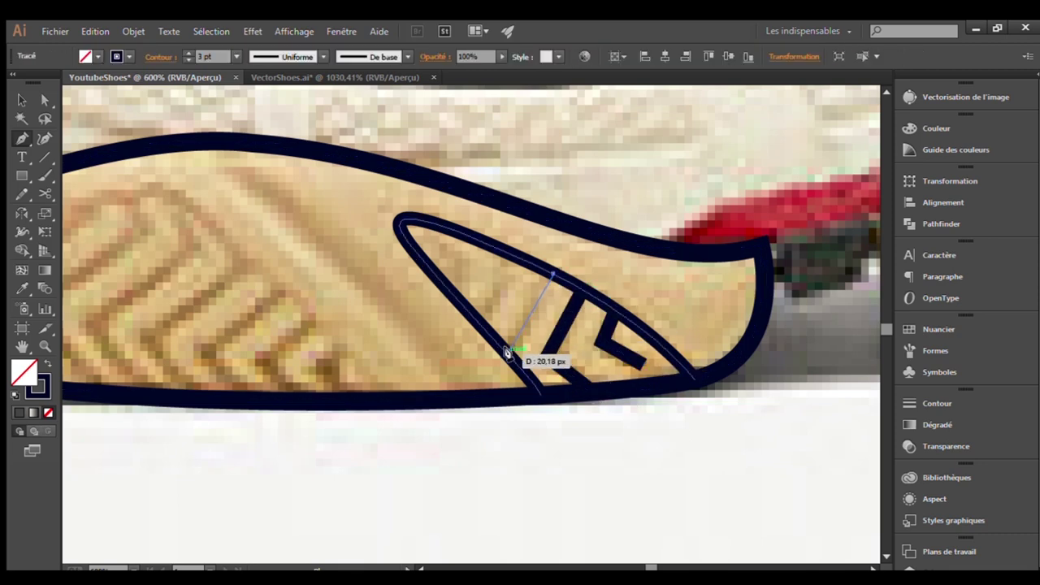
Taper the ends of the inner-loop stripes to points
key(v)
click(632, 361)
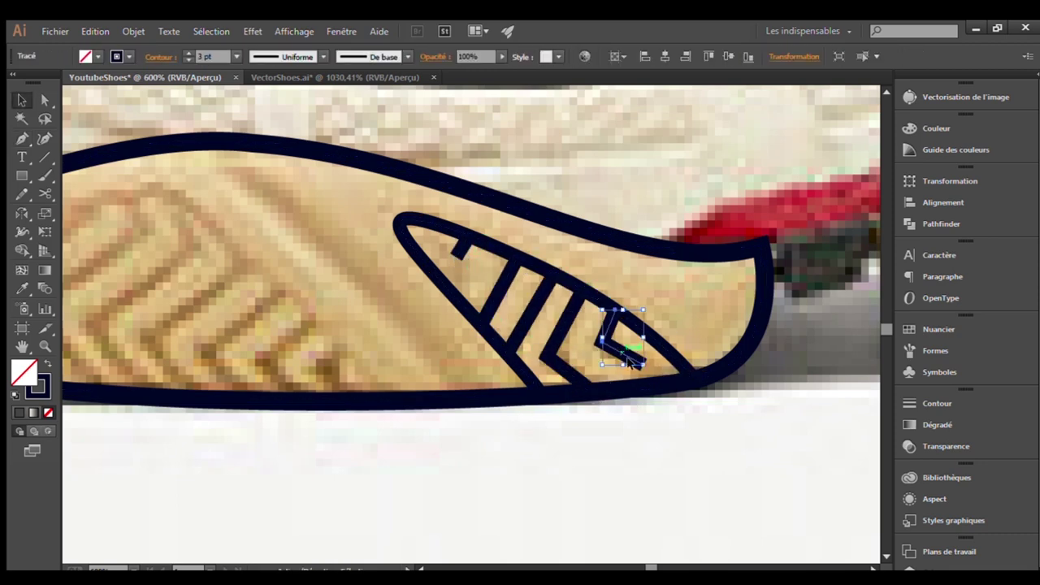
drag(642, 366, 585, 382)
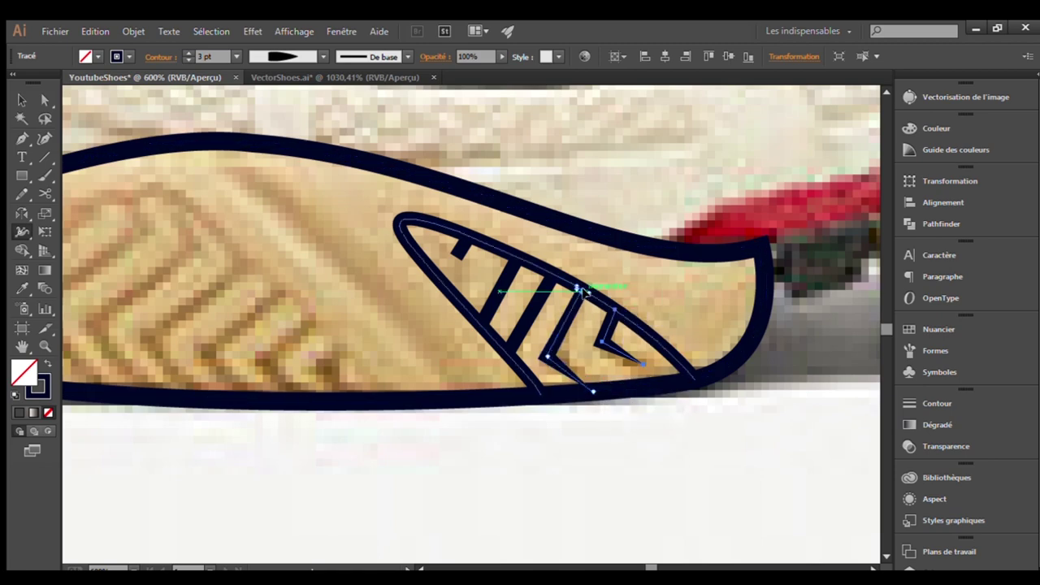
scroll(584, 291, up, 3)
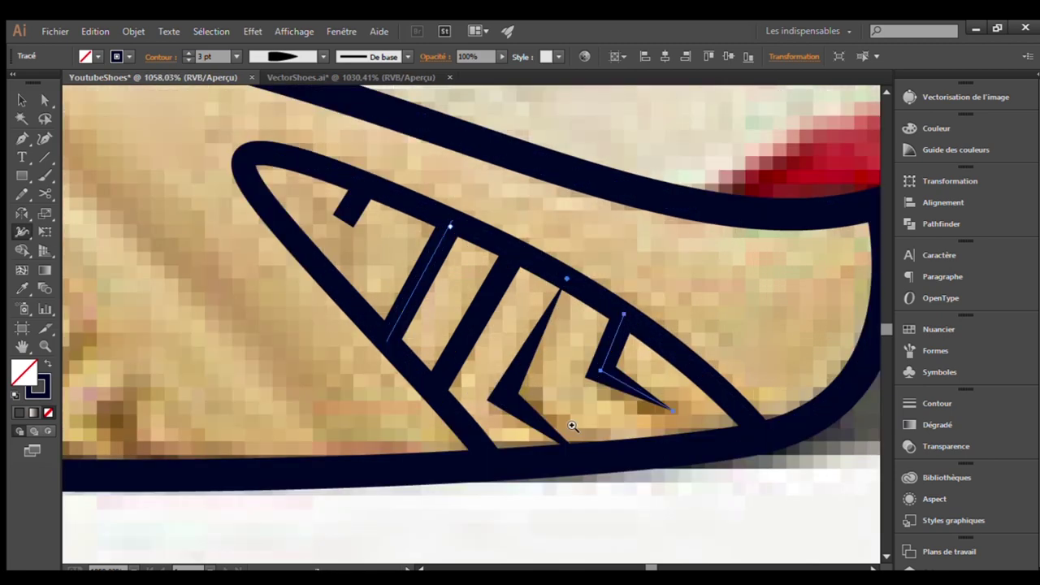
mouse_move(488, 398)
mouse_down()
mouse_move(448, 399)
mouse_move(430, 374)
mouse_up()
drag(387, 343, 387, 341)
Draw a diagonal line from the tread panel's top edge to its bottom
key(ctrl+minus)
key(ctrl+minus)
key(ctrl+minus)
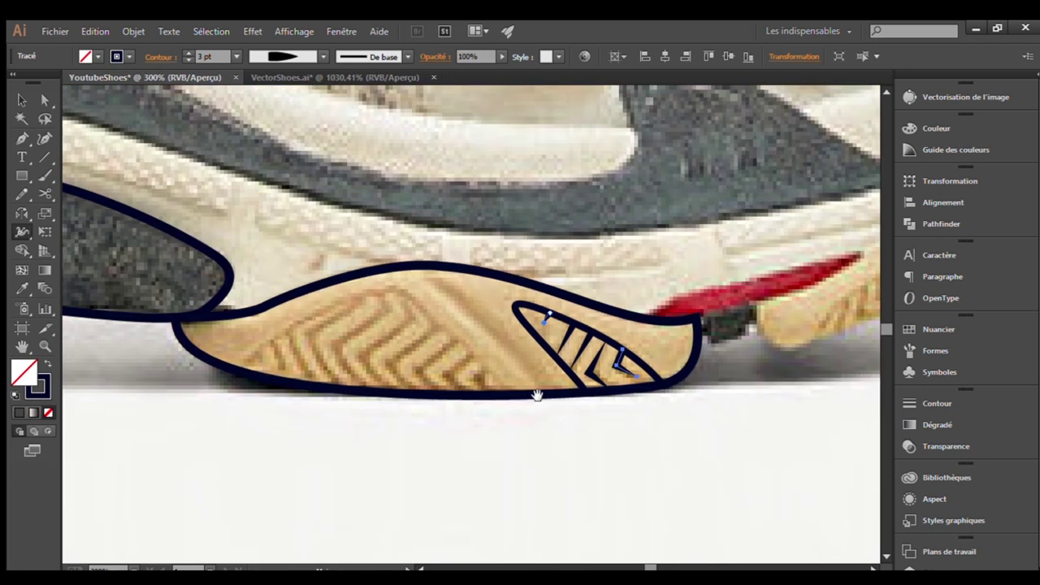
key(p)
click(583, 378)
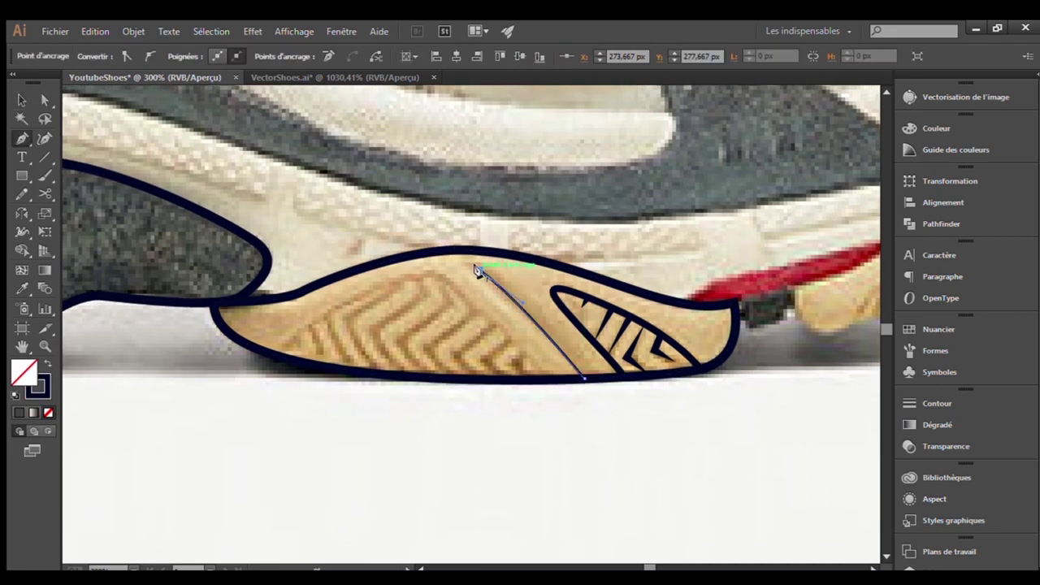
click(481, 272)
scroll(301, 179, up, 2)
Draw a second inner outline along the sole and eyedrop the navy stroke onto it
click(687, 407)
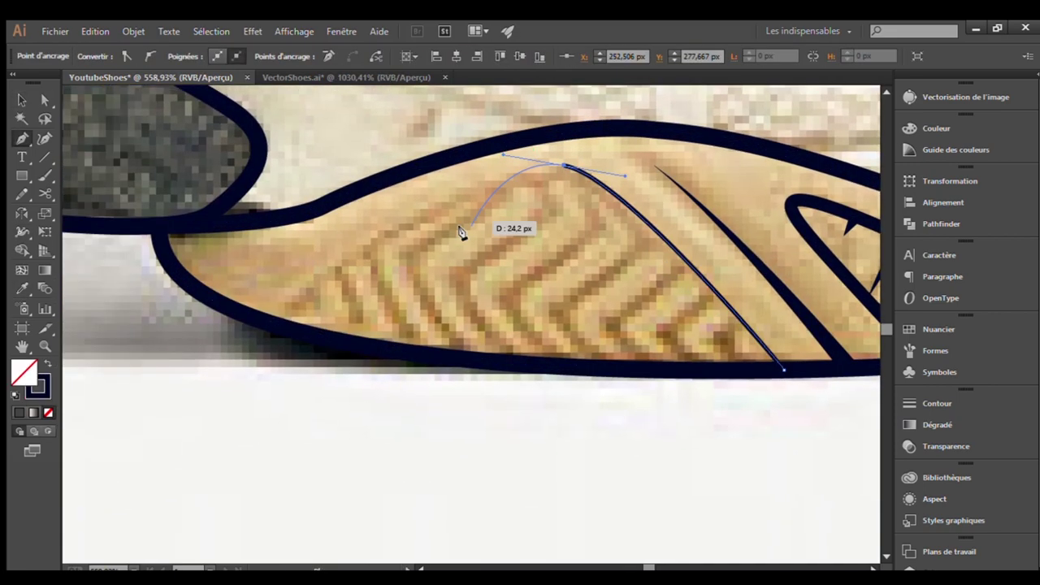
drag(279, 322, 268, 339)
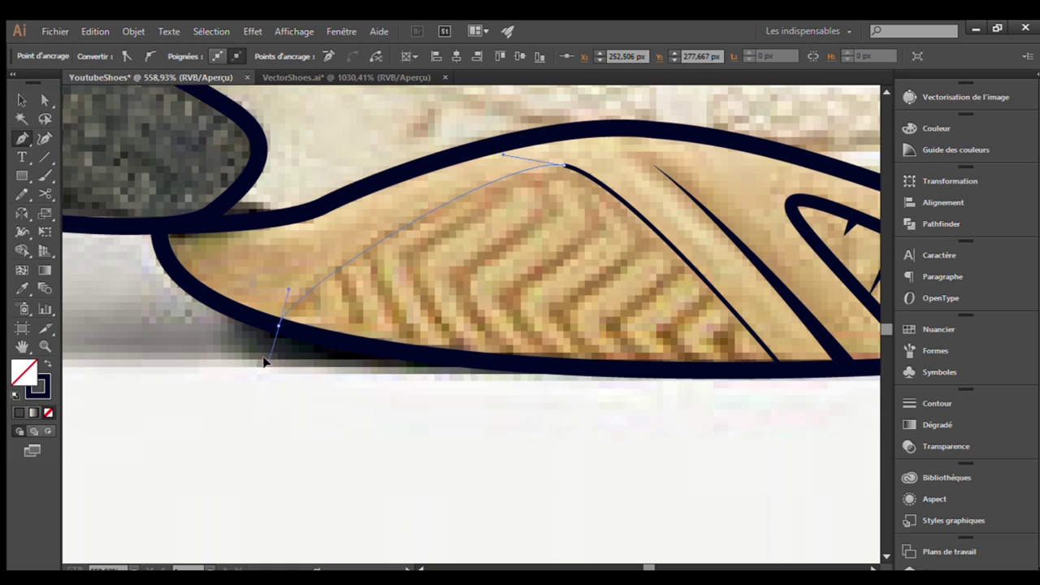
key(i)
click(268, 346)
scroll(480, 260, right, 2)
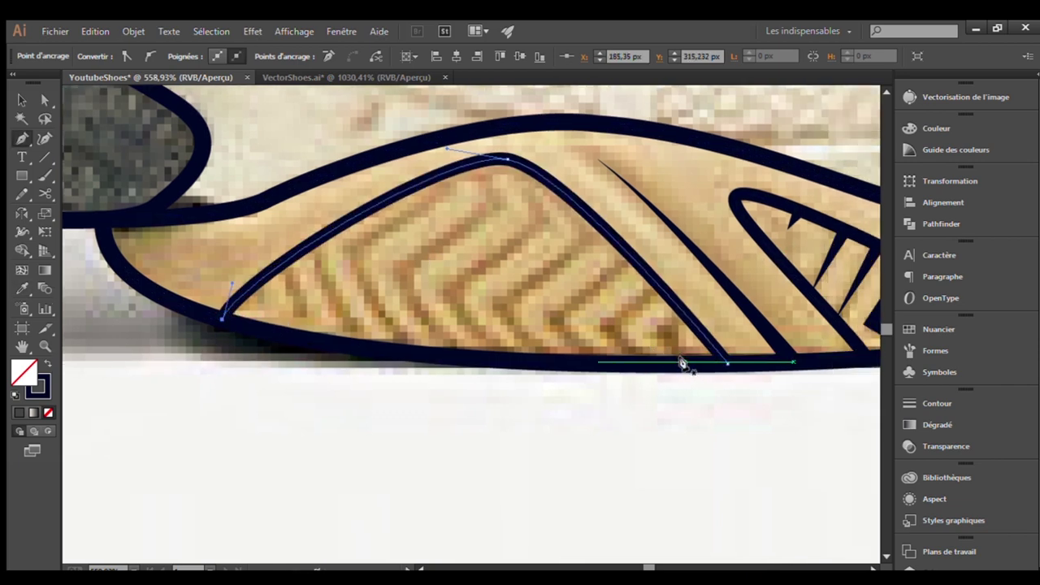
drag(685, 362, 683, 315)
Draw the first nested chevron stripes from the panel's bottom edge
click(654, 283)
drag(606, 328, 642, 364)
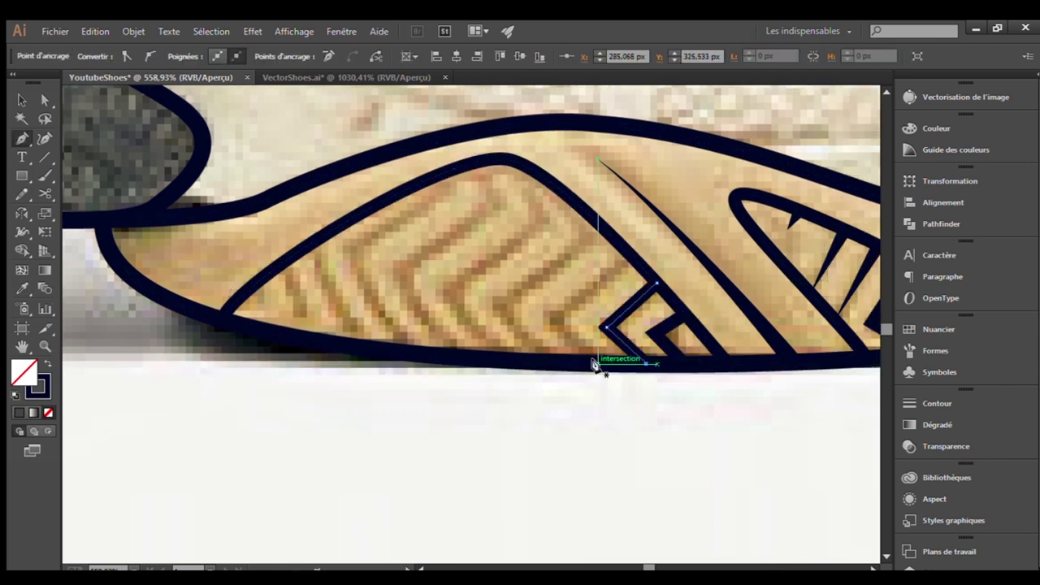
drag(546, 325, 575, 339)
click(626, 262)
click(597, 224)
drag(500, 307, 554, 370)
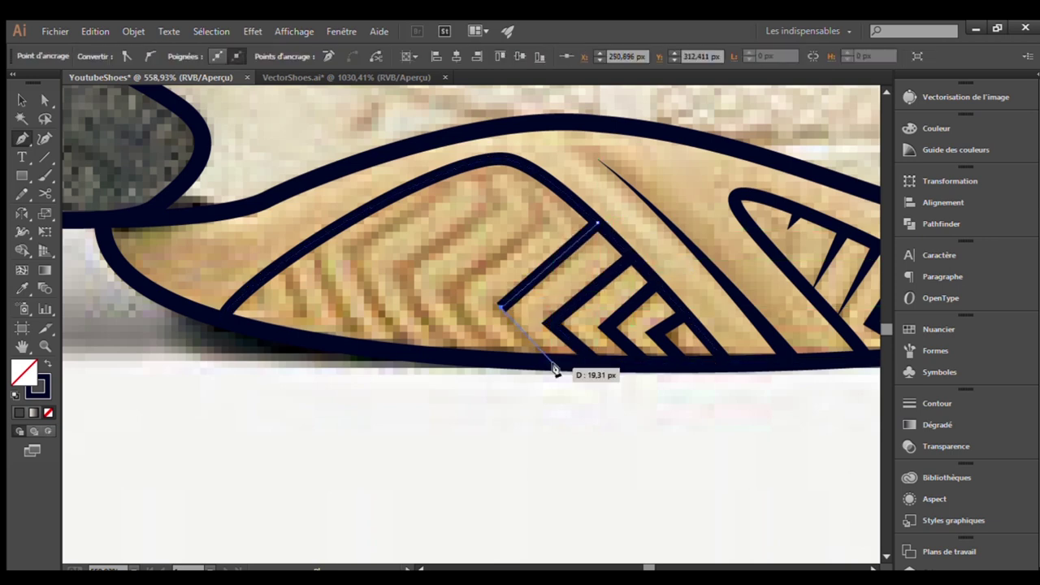
Add further nested chevrons and a short stripe near the panel's left end
click(507, 358)
drag(445, 299, 537, 226)
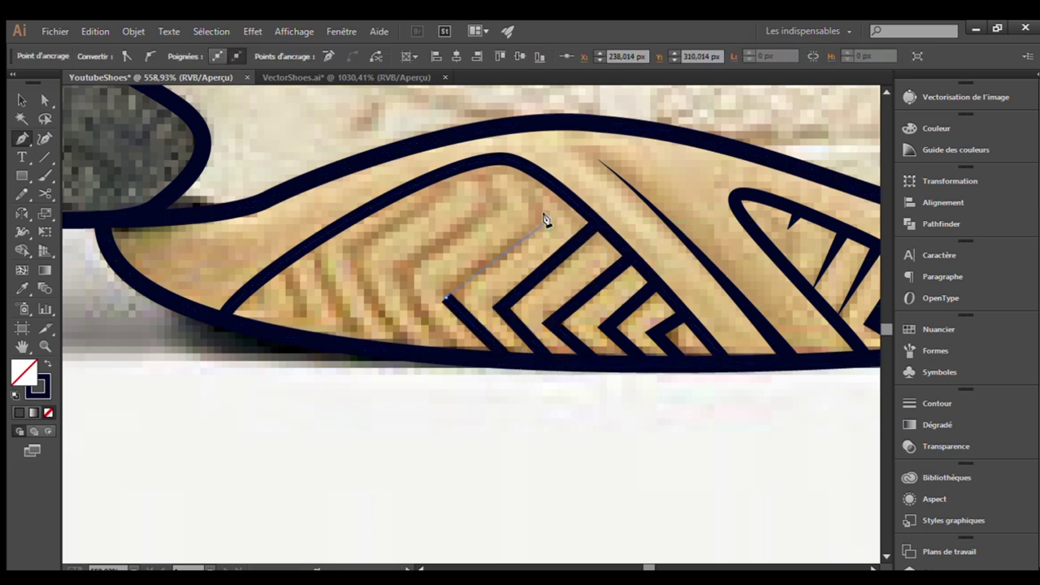
drag(433, 339, 389, 276)
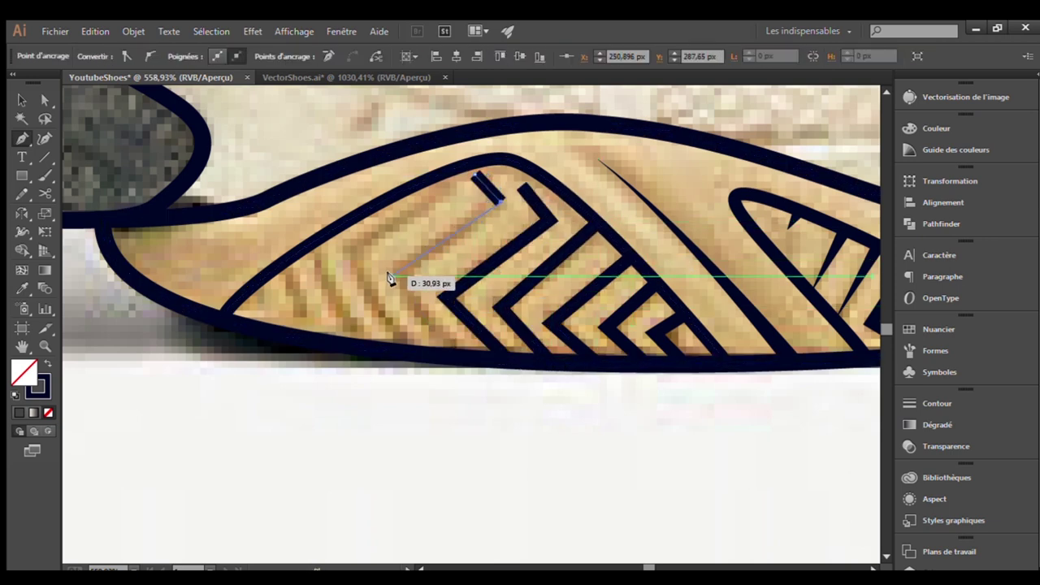
drag(455, 355, 453, 349)
click(407, 351)
drag(345, 261, 432, 206)
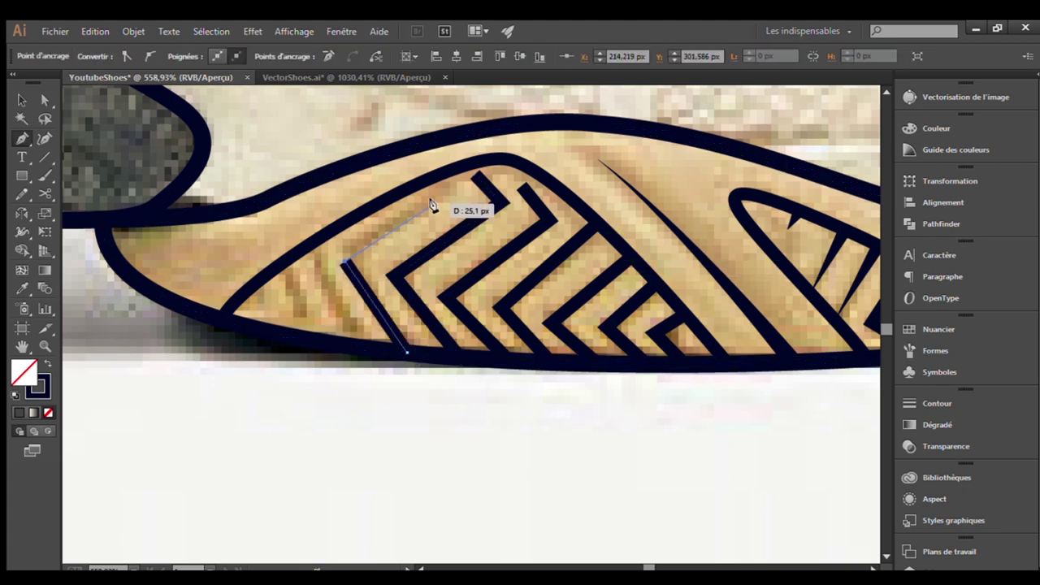
click(305, 248)
click(346, 311)
Taper the four chevron stripes' ends with the Width tool
key(shift+w)
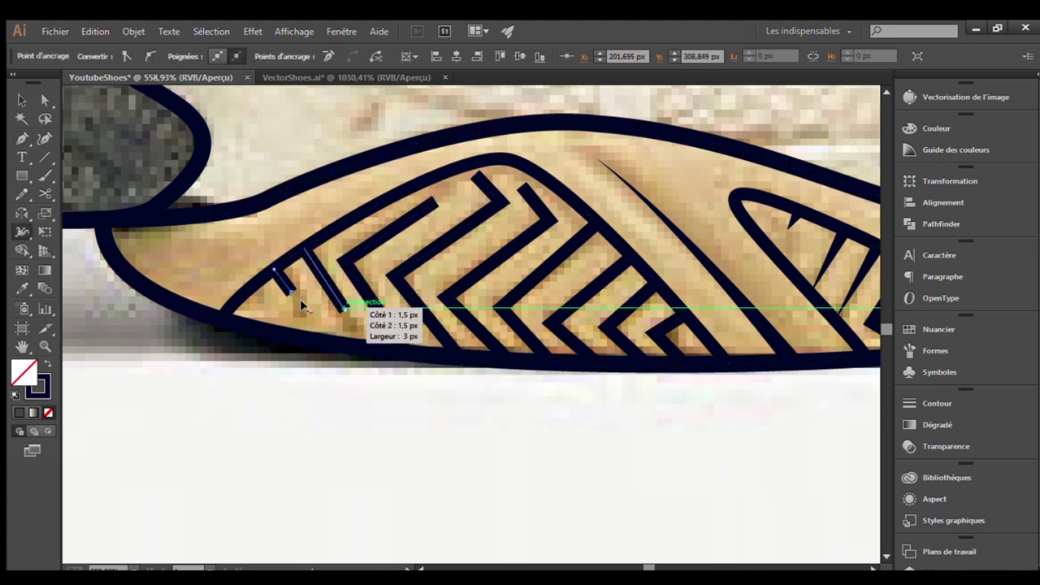
drag(431, 205, 439, 209)
drag(399, 345, 404, 351)
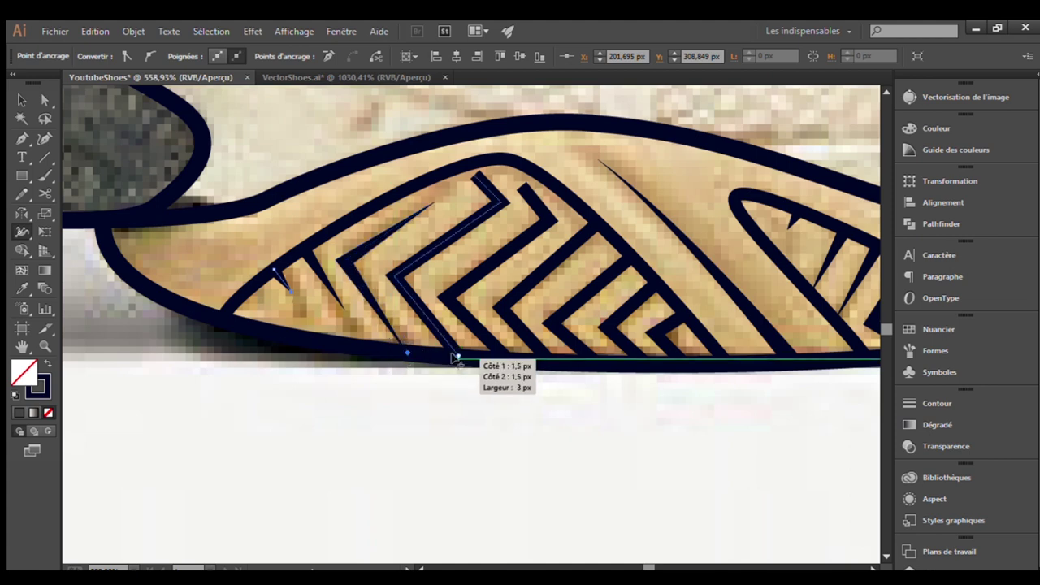
drag(479, 171, 463, 182)
drag(551, 361, 548, 358)
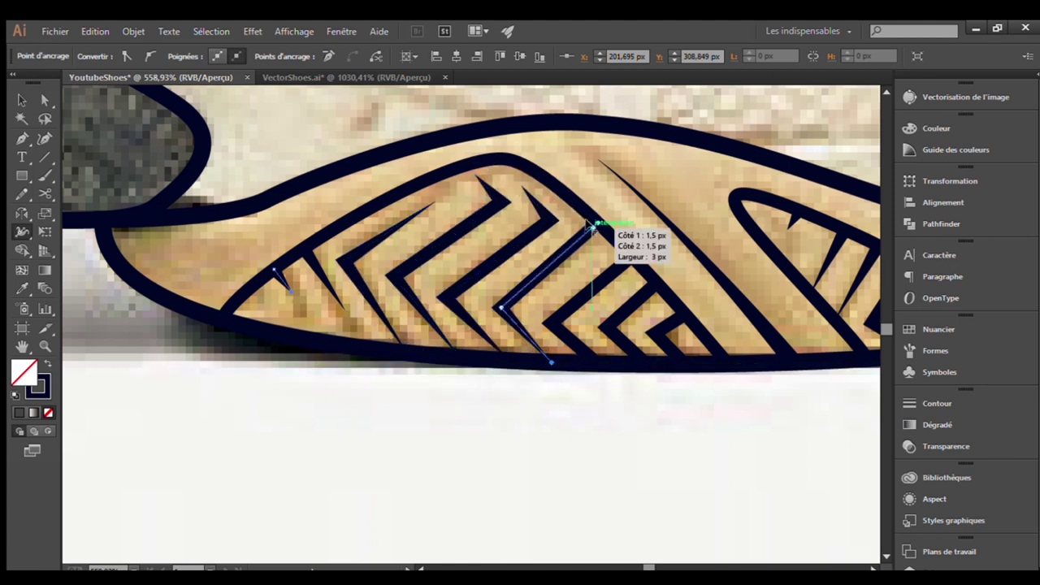
mouse_move(646, 363)
mouse_down()
mouse_move(624, 341)
mouse_move(675, 336)
mouse_up()
Close the red sliver's path and give it the navy outline with the Eyedropper
key(ctrl+minus)
key(ctrl+minus)
key(ctrl+minus)
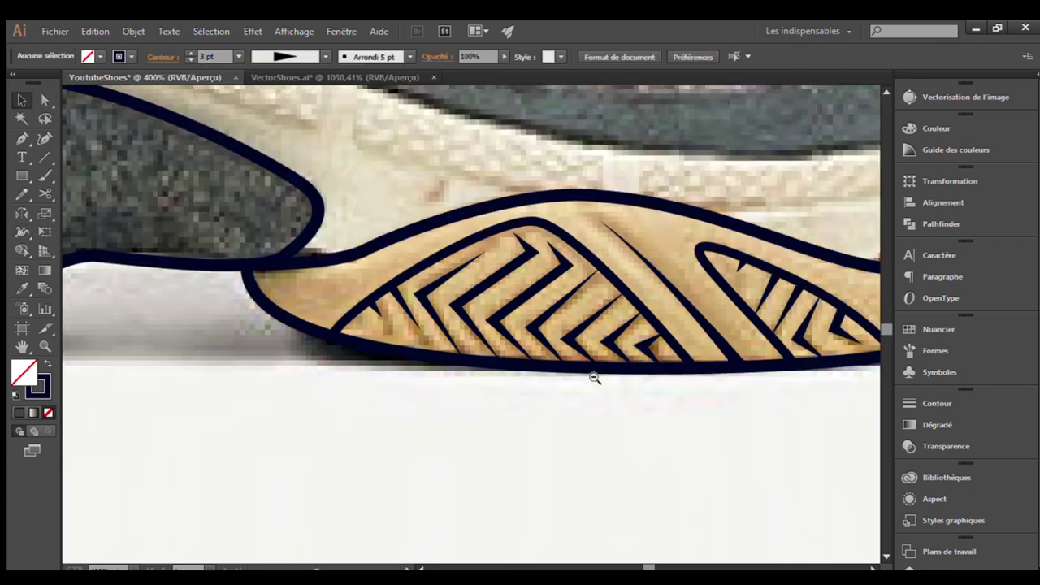
key(ctrl+0)
drag(564, 336, 624, 409)
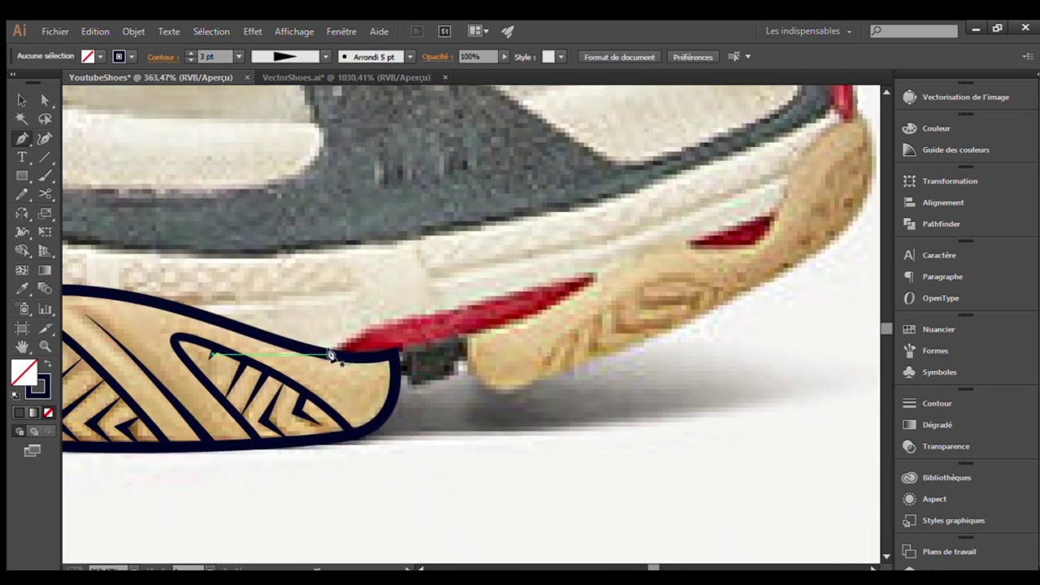
drag(331, 355, 349, 327)
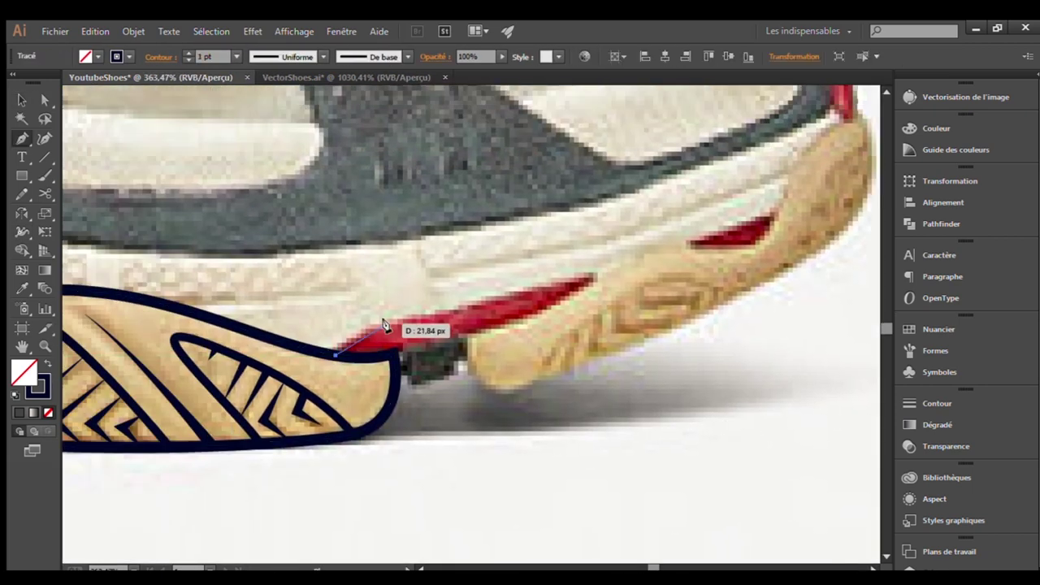
click(588, 276)
drag(420, 343, 420, 343)
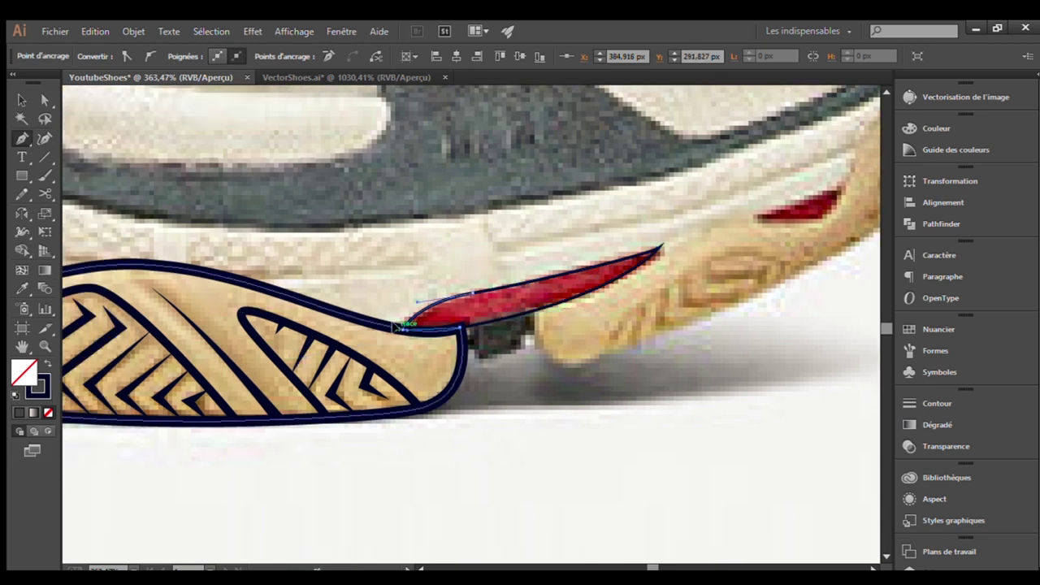
key(i)
click(335, 340)
Trace a closed navy outline around the rear sole section
key(p)
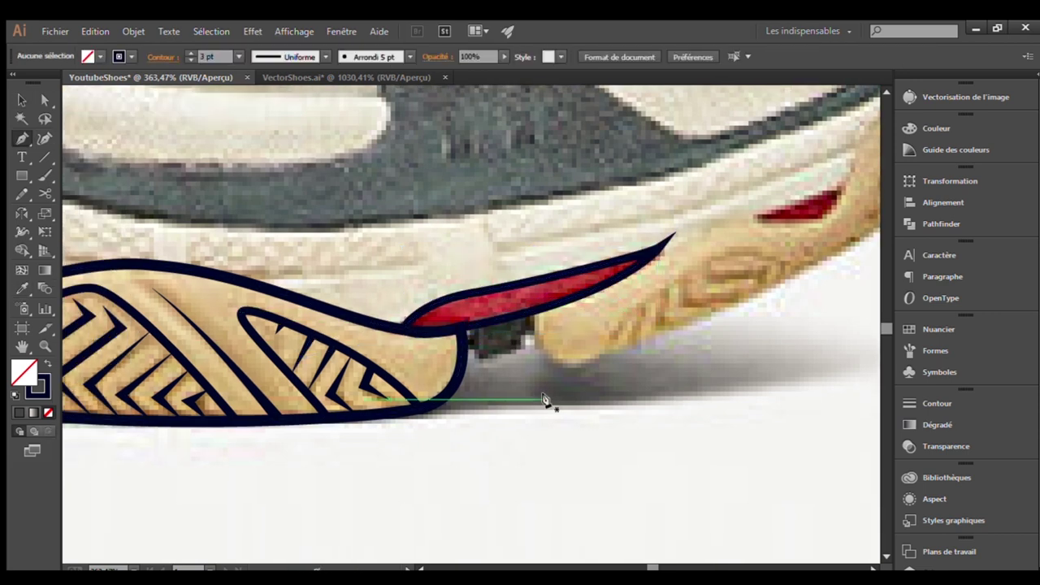
click(316, 297)
key(ctrl+minus)
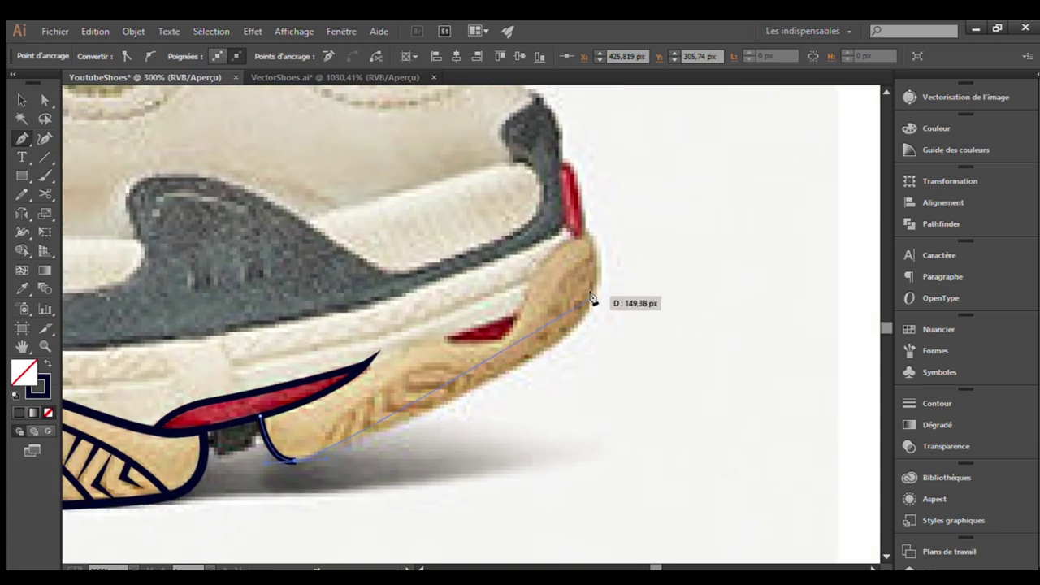
mouse_move(589, 309)
mouse_down()
mouse_move(606, 252)
mouse_move(489, 260)
mouse_up()
scroll(489, 260, up, 3)
key(ctrl+minus)
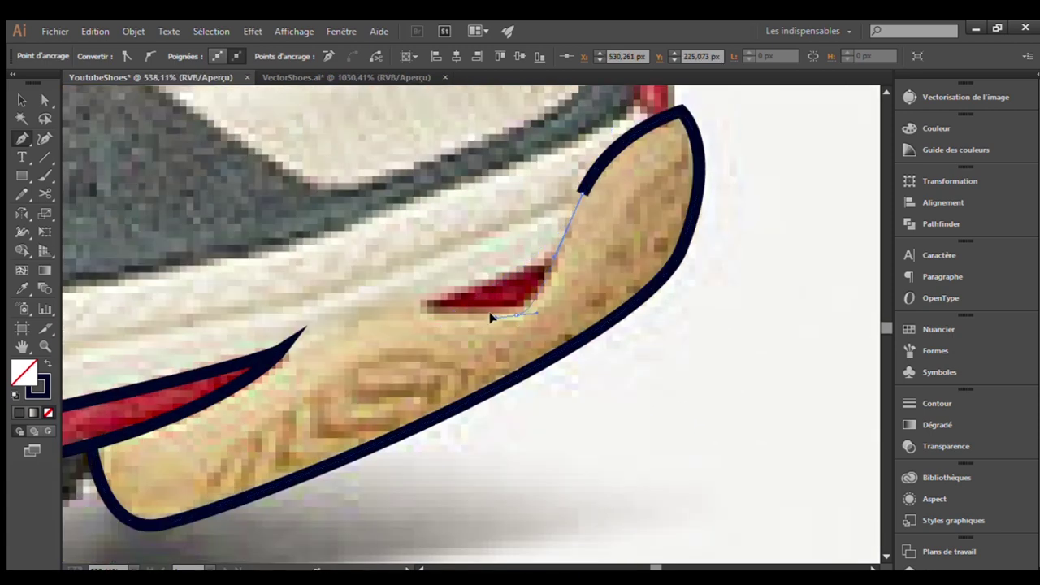
scroll(490, 313, up, 3)
drag(429, 224, 385, 241)
key(ctrl+minus)
click(255, 288)
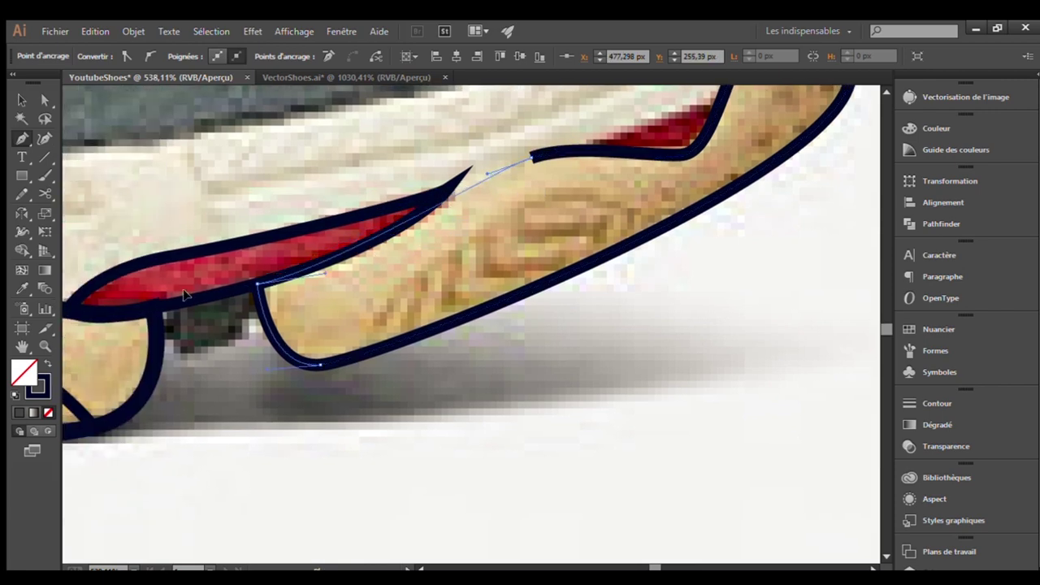
key(ctrl+minus)
key(v)
Draw a three-point inner curve in the rear sole and taper it with the Width tool
scroll(433, 256, up, 3)
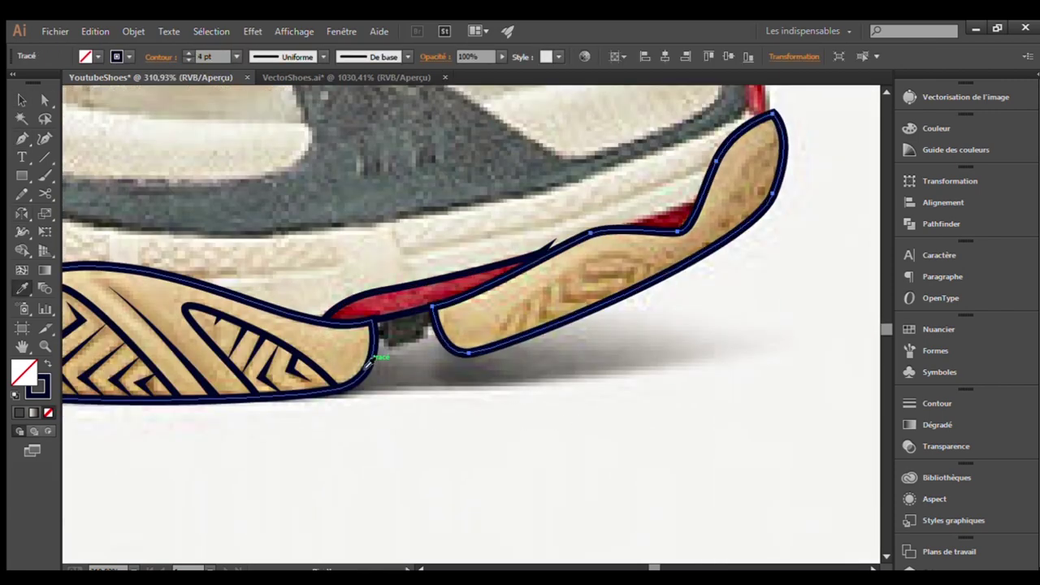
scroll(543, 332, up, 3)
key(p)
scroll(677, 355, up, 3)
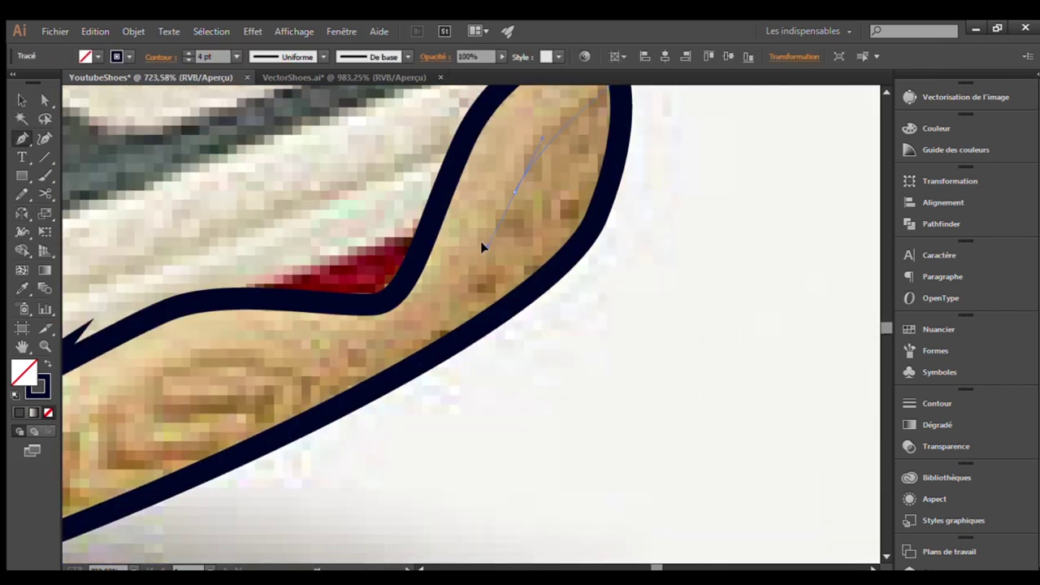
click(622, 87)
click(515, 193)
click(467, 302)
key(shift+w)
drag(447, 264, 487, 268)
key(ctrl+minus)
Zoom into the rear sole section and inspect a point on its outline
key(v)
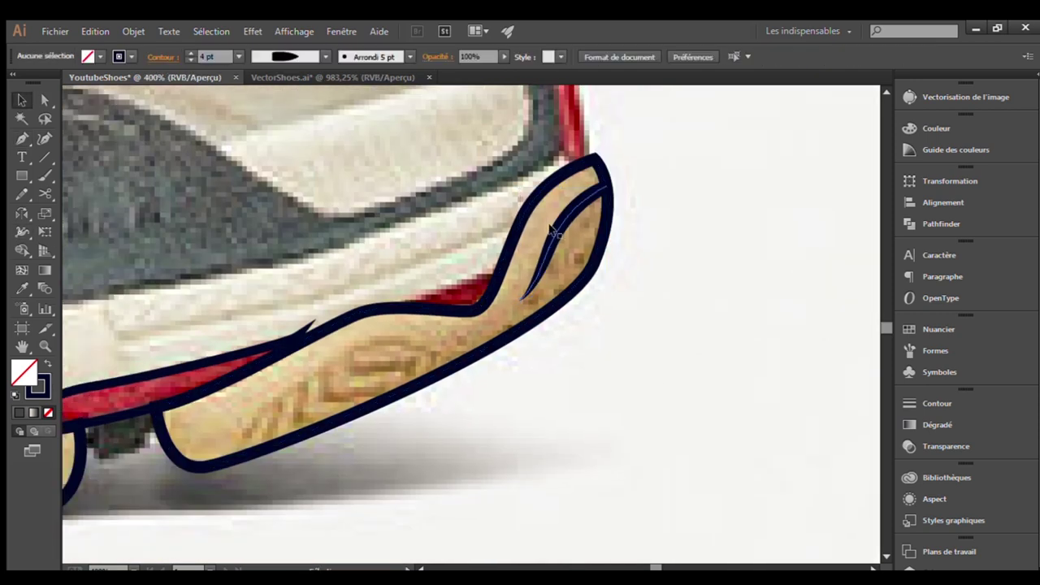
key(ctrl+0)
drag(390, 279, 609, 399)
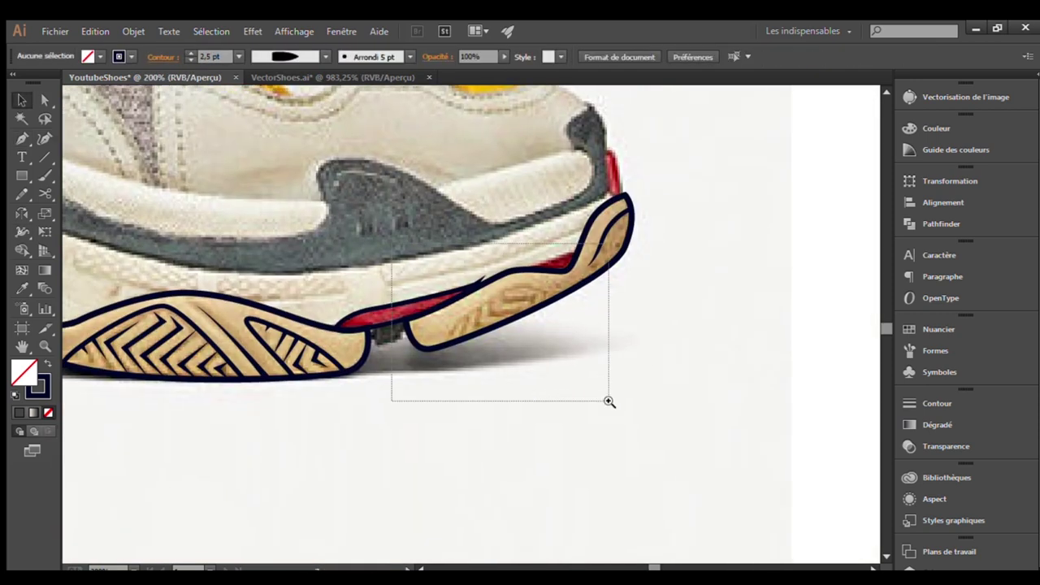
key(a)
click(378, 219)
click(428, 286)
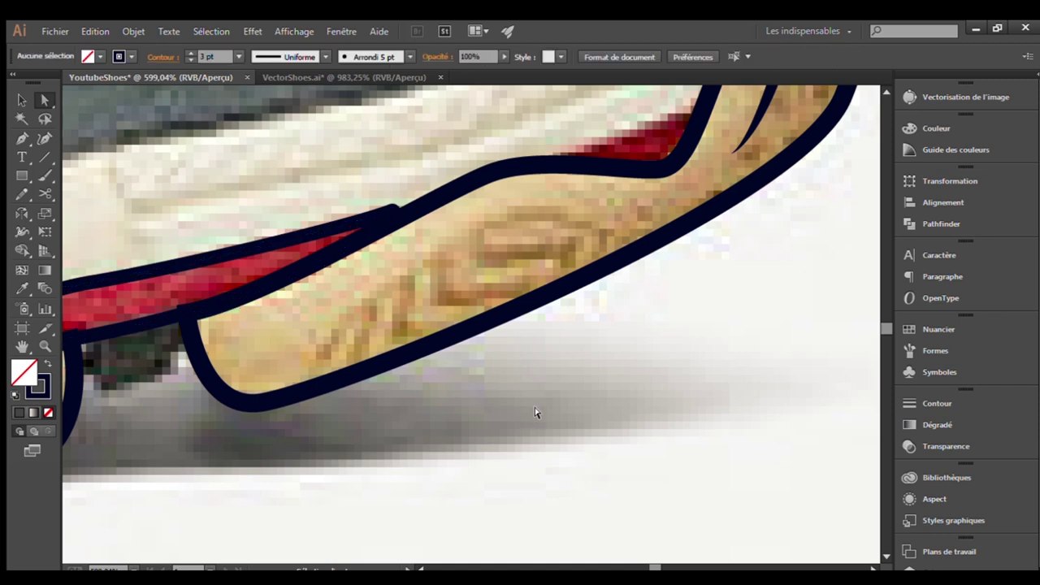
Draw the almond-shaped curve inside the rear sole and give it the navy stroke
key(p)
click(312, 388)
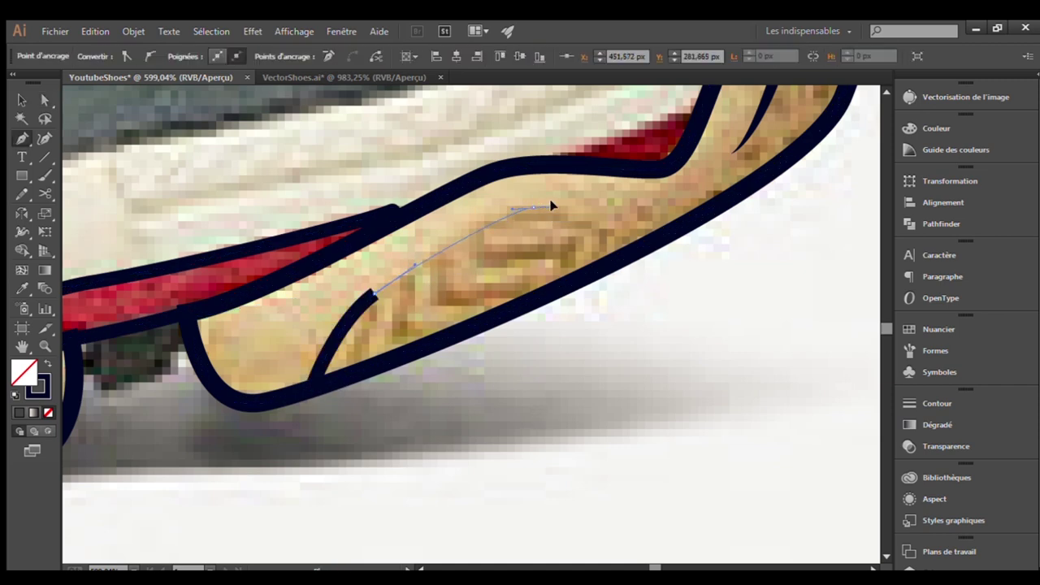
click(534, 206)
click(632, 252)
key(r)
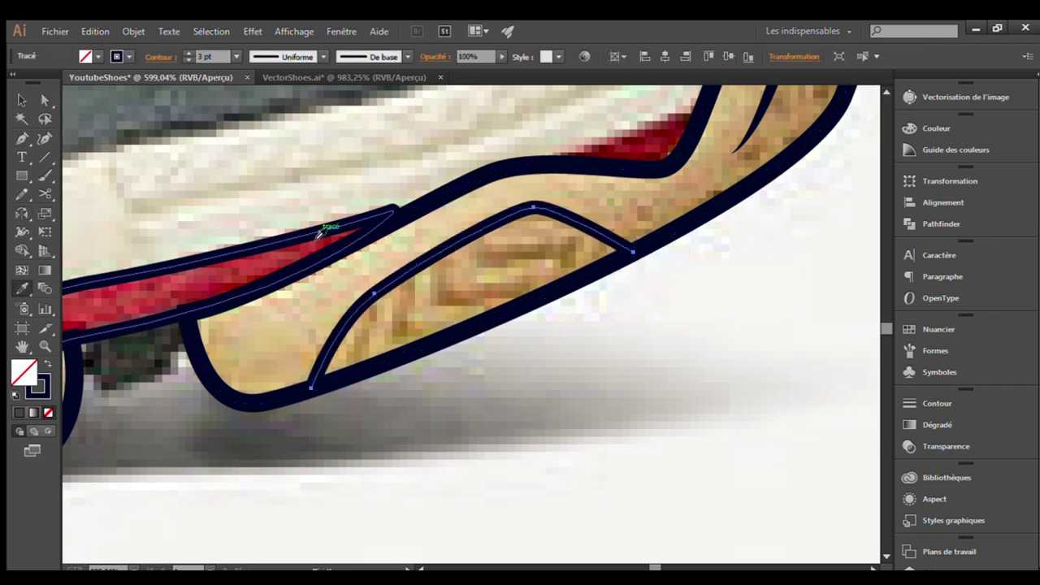
click(390, 344)
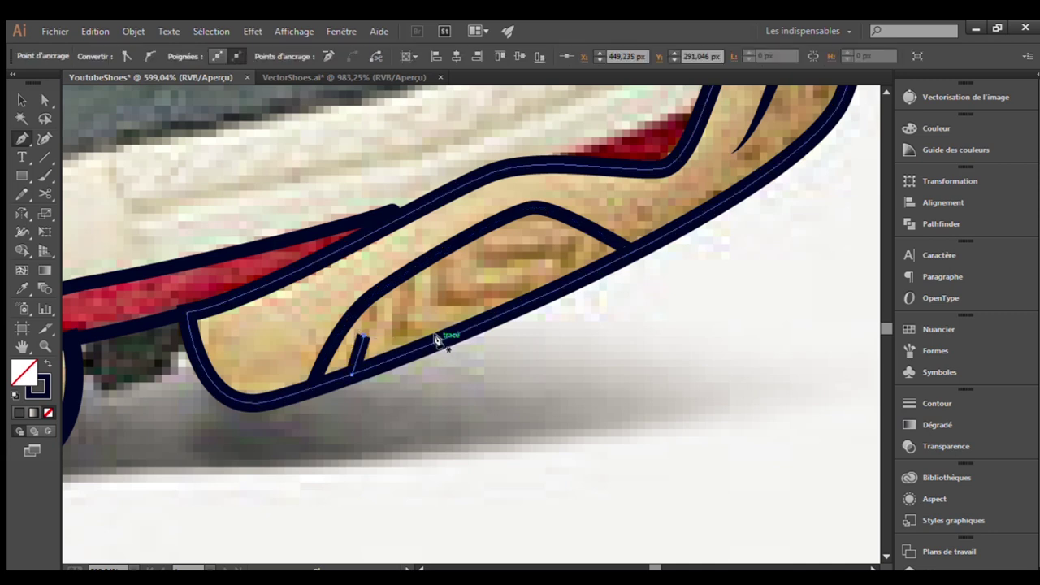
Draw the nested navy chevron stripes inside the almond panel
click(390, 337)
drag(436, 289, 439, 290)
click(503, 302)
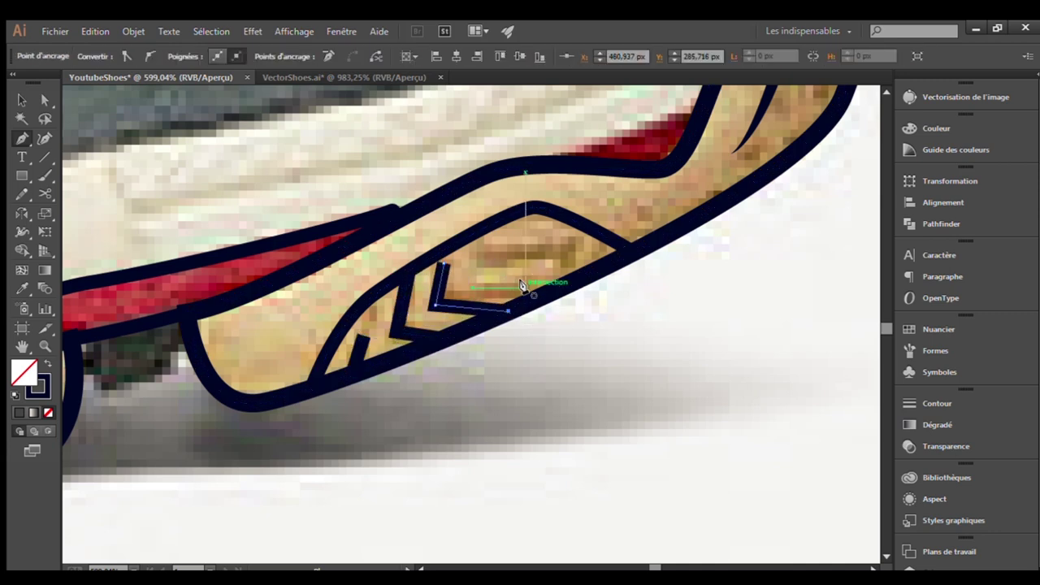
click(481, 237)
click(481, 260)
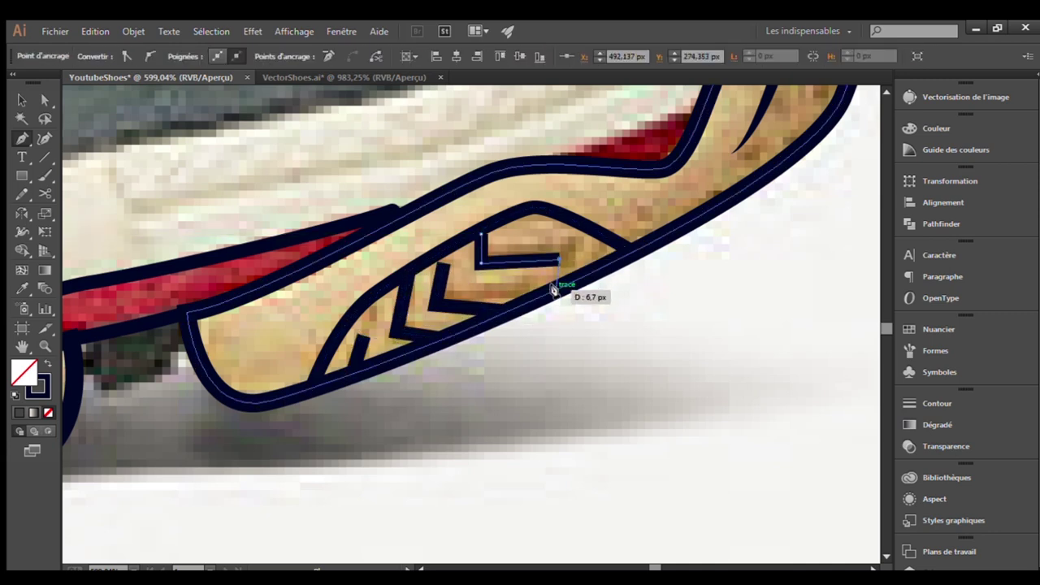
click(553, 286)
key(Escape)
Add a short stripe near the almond's tip and taper the stripe ends
click(576, 252)
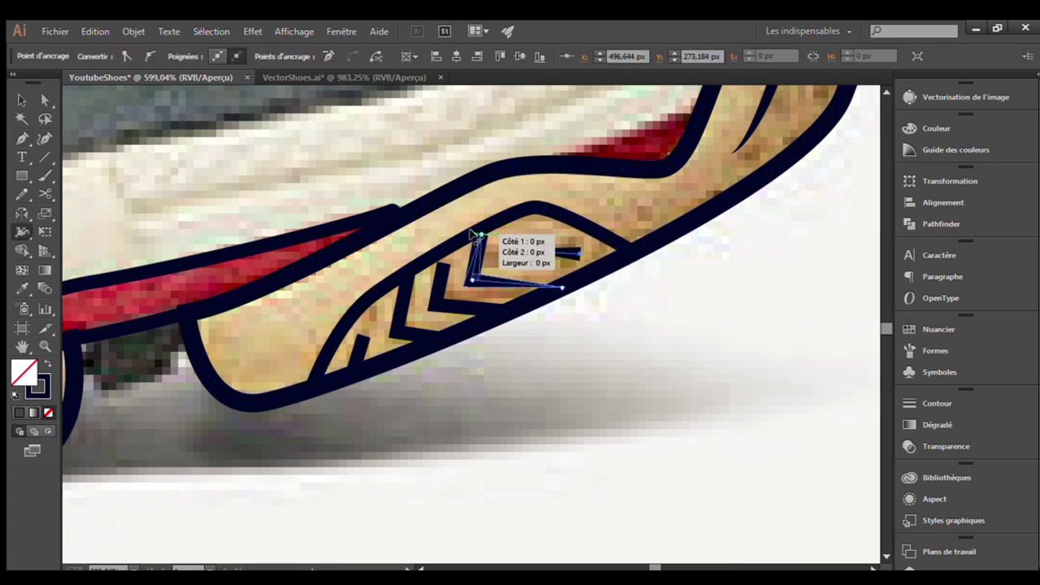
drag(395, 267, 360, 348)
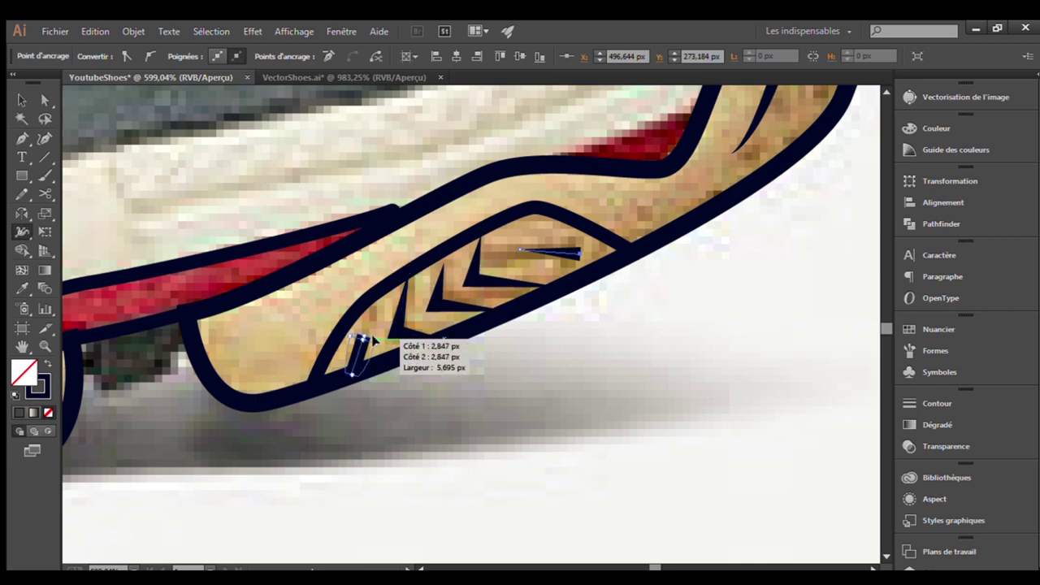
key(v)
click(511, 368)
click(426, 260)
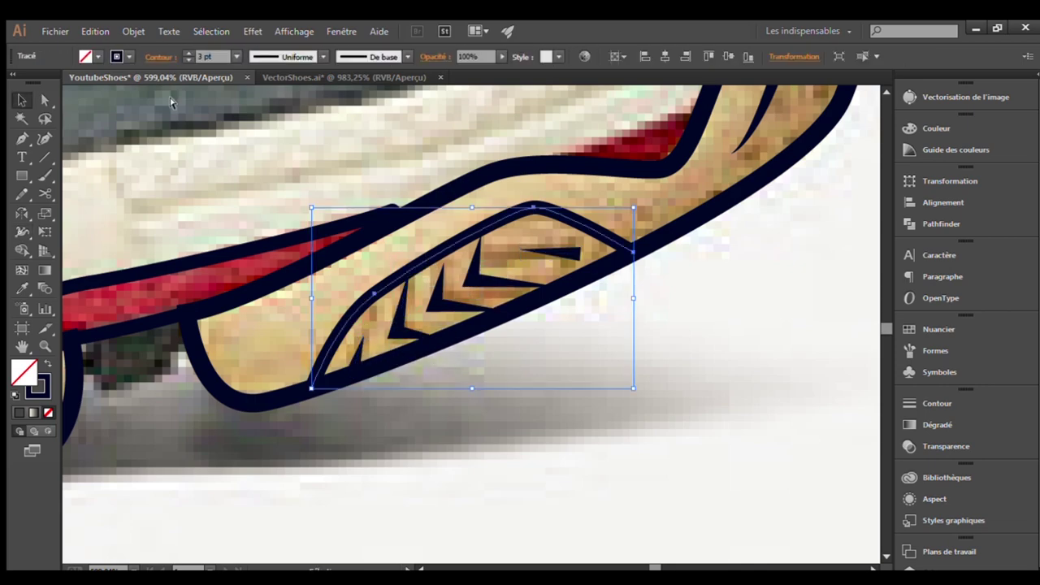
click(500, 375)
key(ctrl+0)
scroll(529, 347, up, 3)
scroll(501, 436, up, 2)
Zoom into the heel tip and outline the red heel tab with a closed path
drag(325, 406, 230, 404)
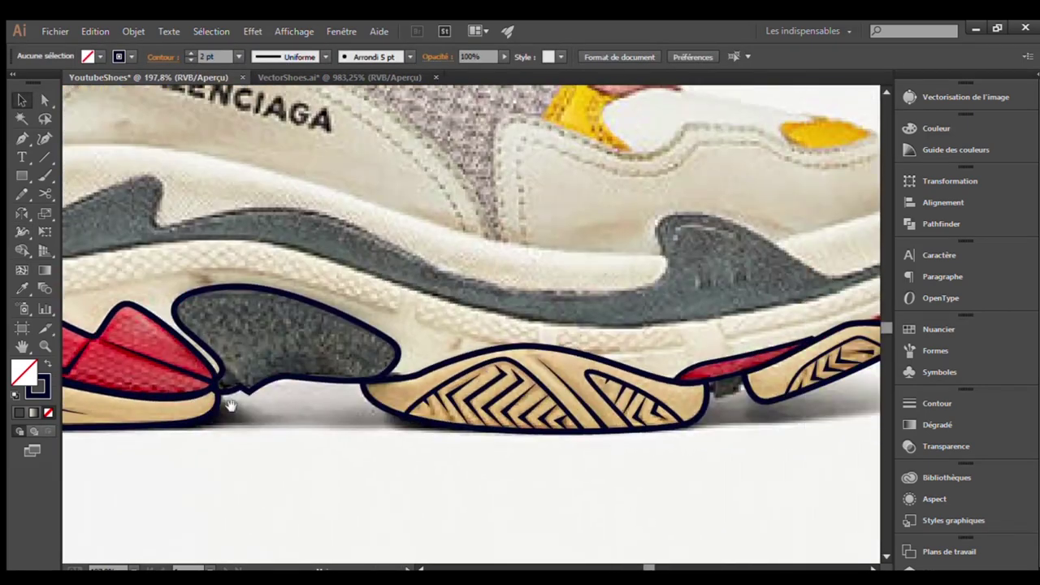
drag(515, 174, 680, 395)
key(p)
click(526, 384)
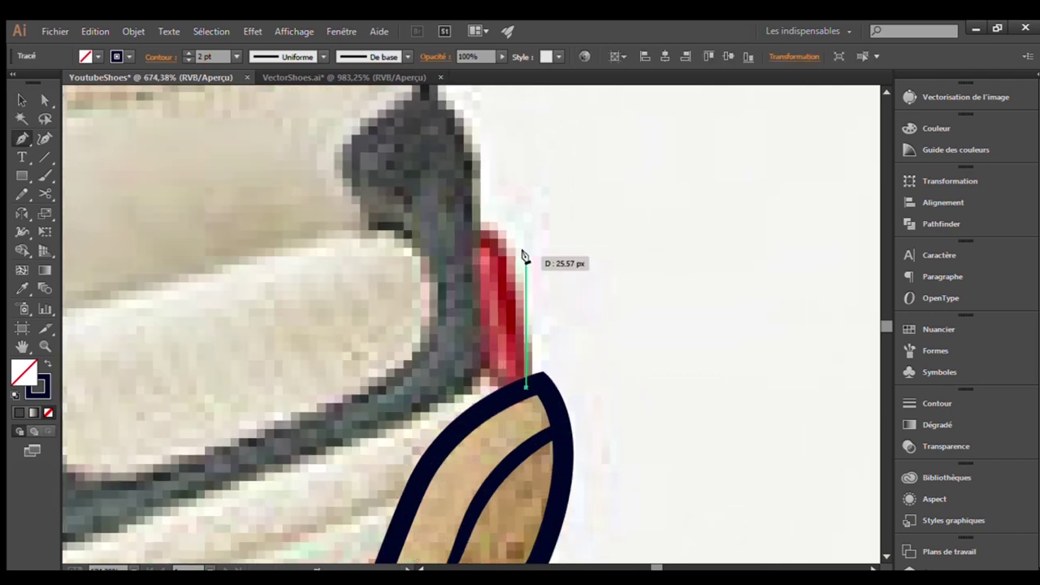
drag(494, 219, 499, 205)
click(492, 389)
click(526, 382)
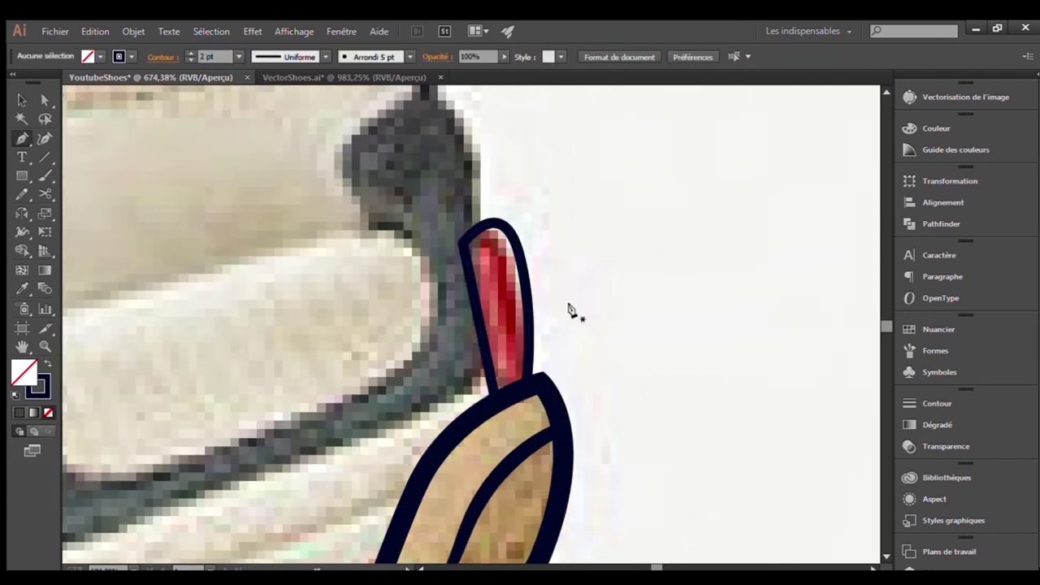
Start the navy band outline at the grey heel counter, down to the red tab's top
drag(569, 309, 646, 422)
click(410, 268)
scroll(410, 267, up, 1)
drag(495, 225, 520, 244)
scroll(537, 374, down, 2)
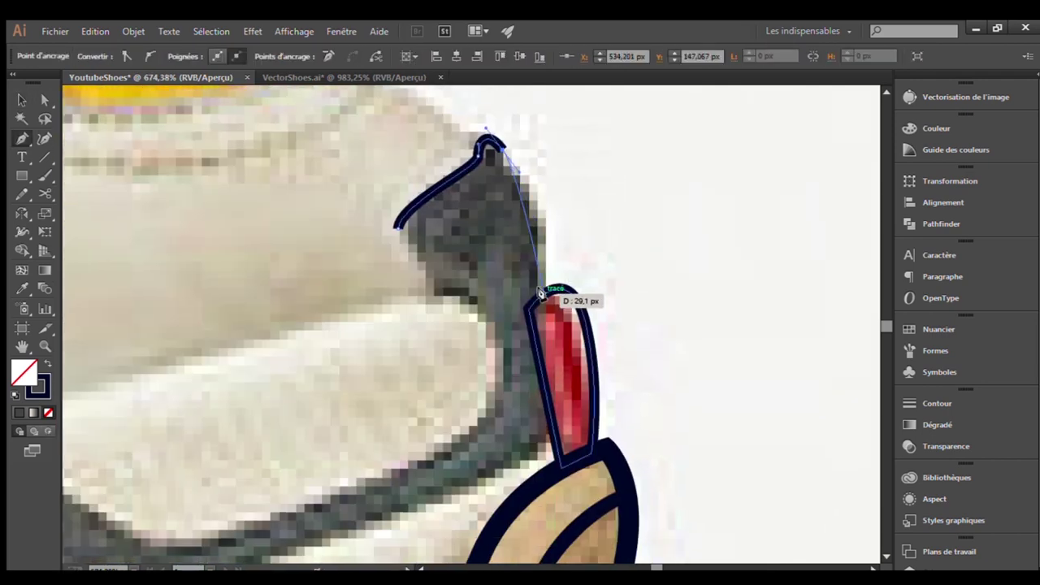
mouse_move(540, 294)
mouse_down()
mouse_move(541, 373)
mouse_move(586, 154)
mouse_up()
scroll(539, 334, down, 3)
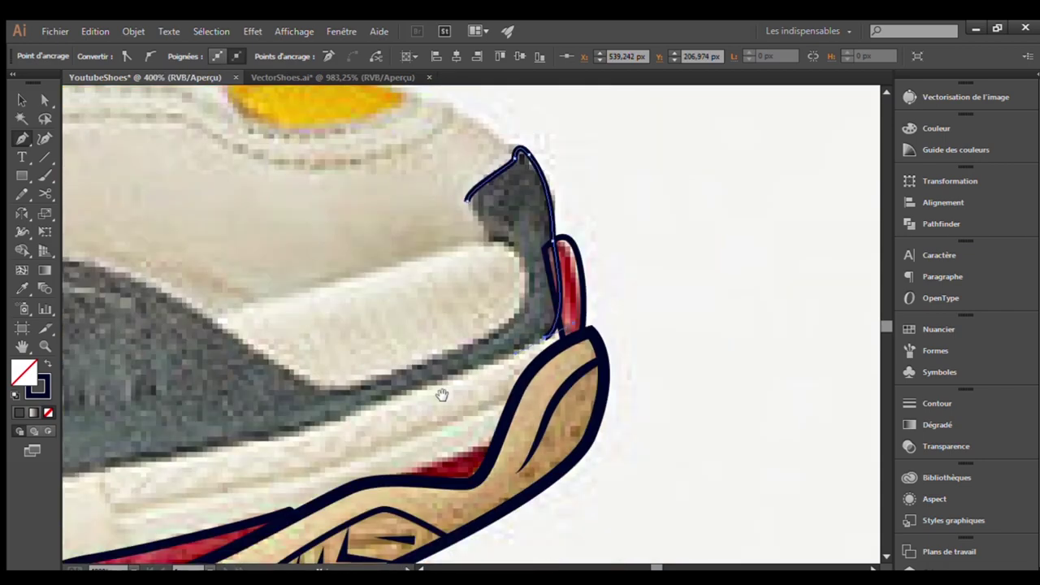
scroll(381, 390, down, 1)
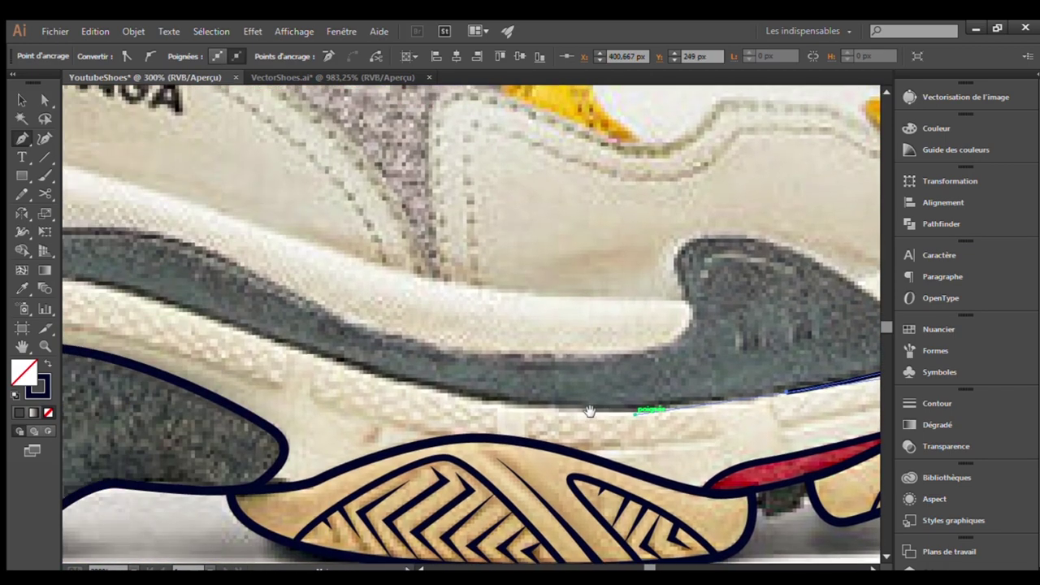
drag(487, 341, 551, 399)
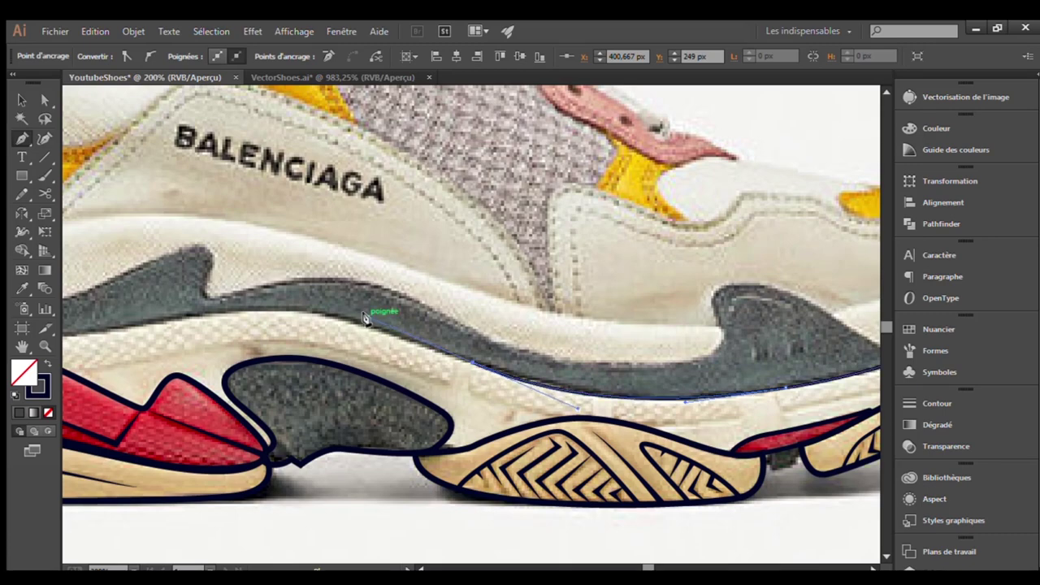
drag(100, 310, 409, 257)
Add curved anchors along the grey band's far end, curve, first bump and valley
scroll(545, 431, up, 2)
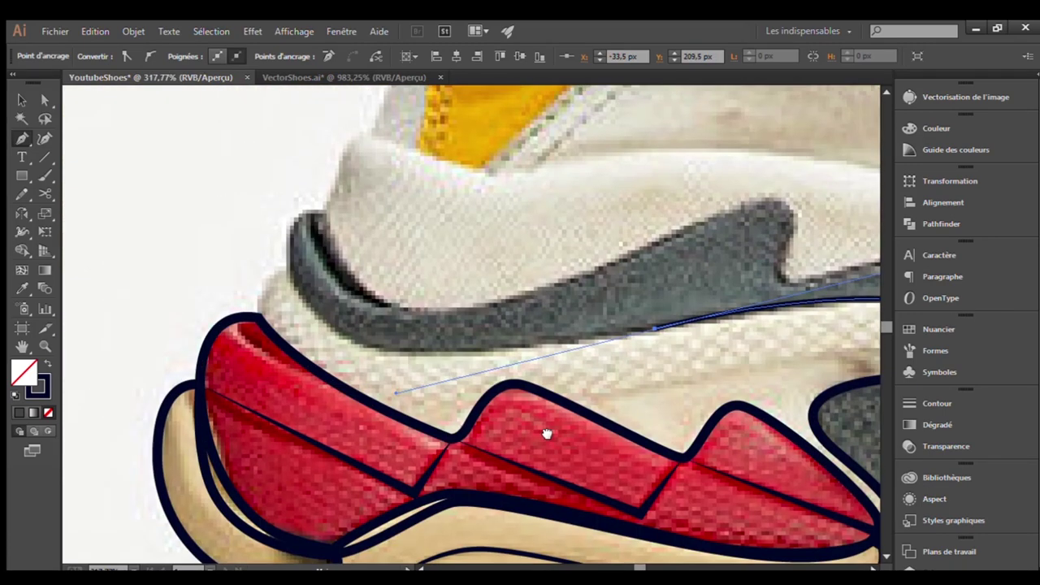
drag(231, 266, 244, 225)
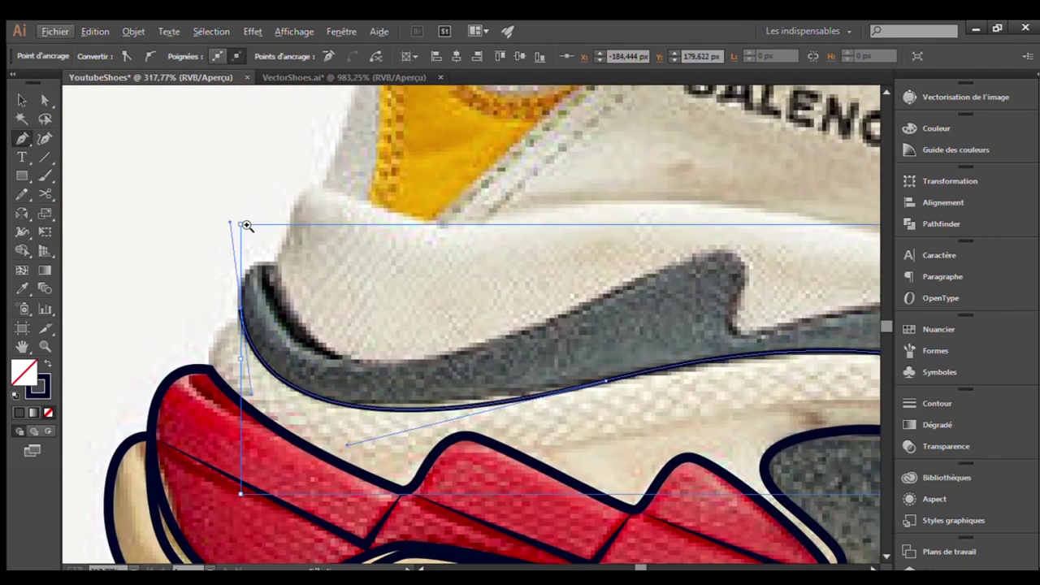
scroll(243, 225, up, 2)
scroll(267, 230, down, 2)
drag(224, 292, 561, 386)
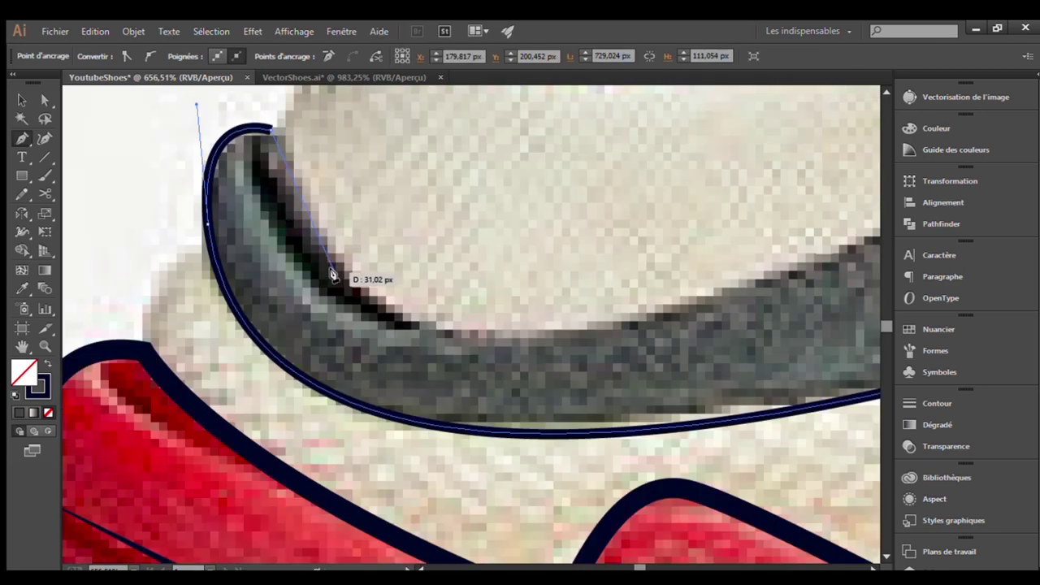
scroll(523, 365, up, 2)
drag(701, 309, 517, 325)
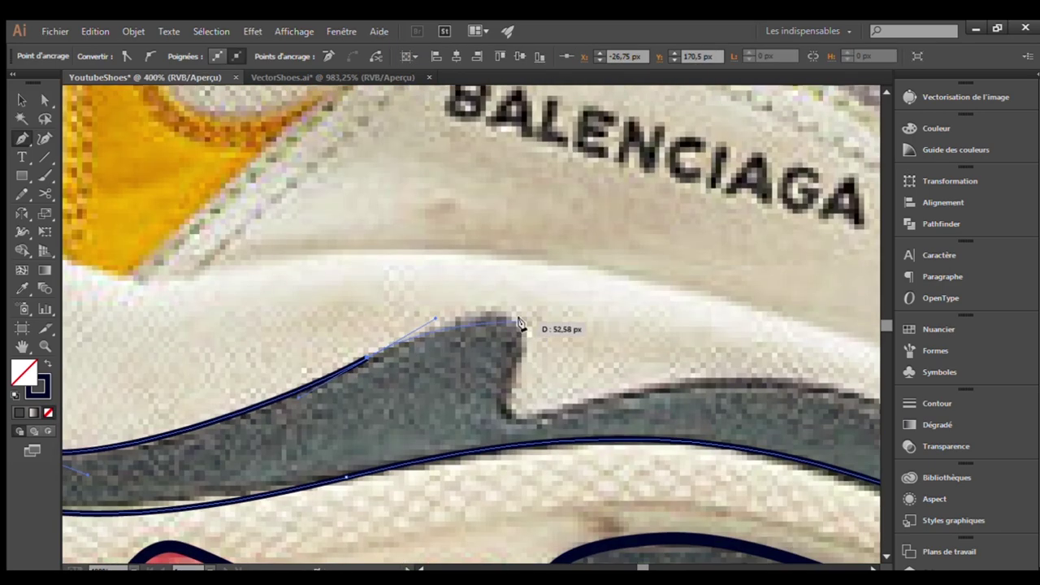
drag(539, 360, 441, 325)
drag(413, 255, 421, 291)
drag(410, 358, 434, 363)
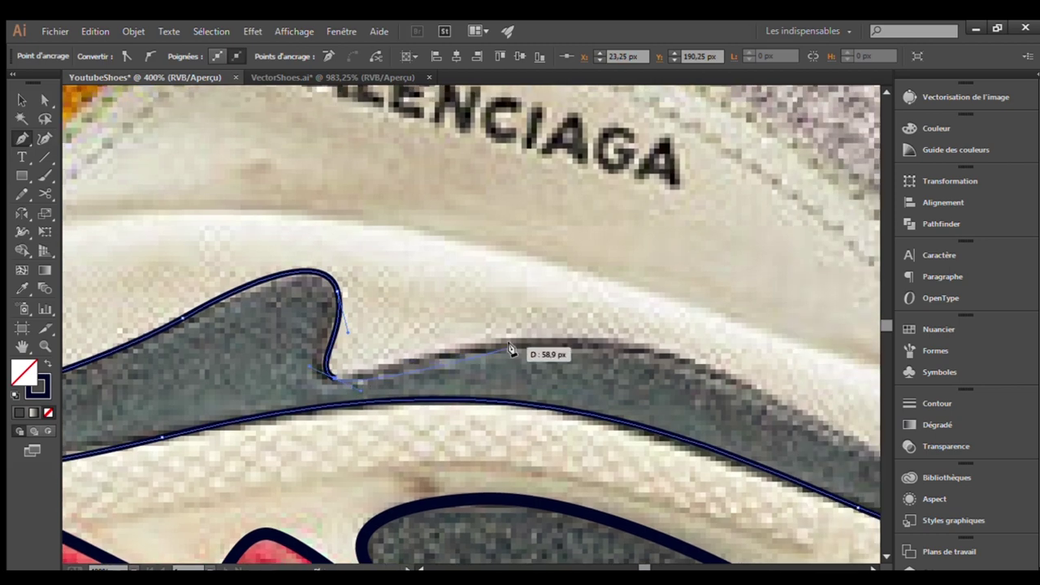
drag(447, 250, 510, 268)
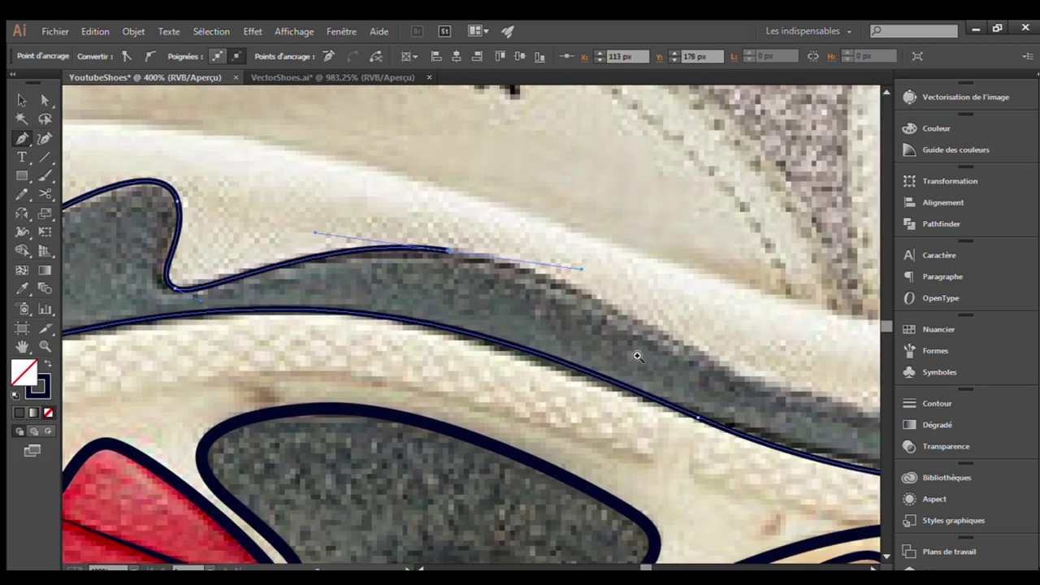
Curve the outline over the raised bump toward the heel and close it on the start anchor
drag(636, 352, 266, 215)
mouse_move(490, 271)
mouse_down()
mouse_move(598, 300)
mouse_move(284, 382)
mouse_up()
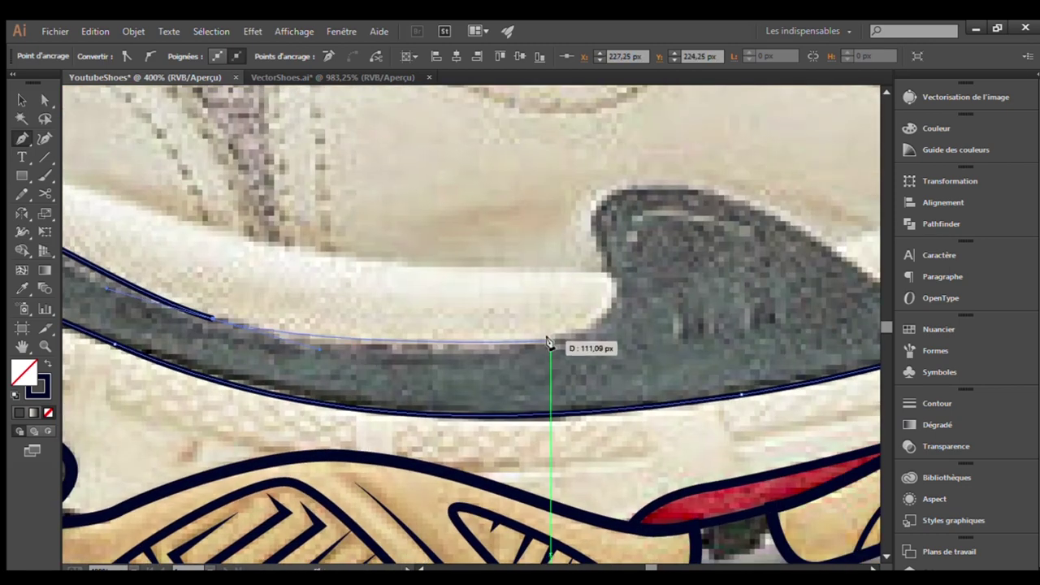
drag(550, 344, 627, 311)
drag(588, 239, 368, 296)
mouse_move(370, 333)
mouse_down()
mouse_move(404, 264)
mouse_move(480, 265)
mouse_move(279, 239)
mouse_up()
drag(608, 438, 575, 395)
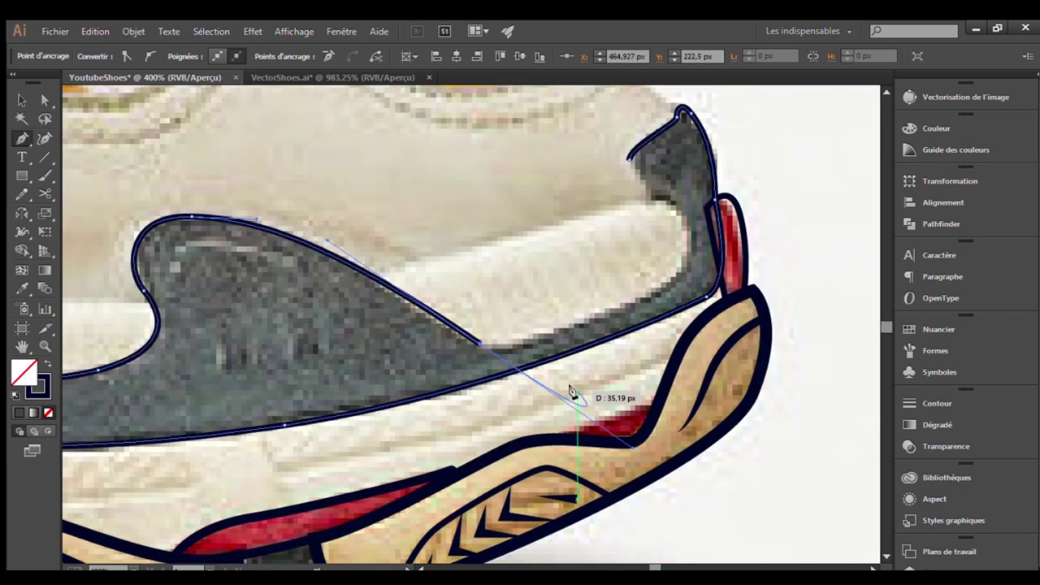
drag(651, 313, 551, 362)
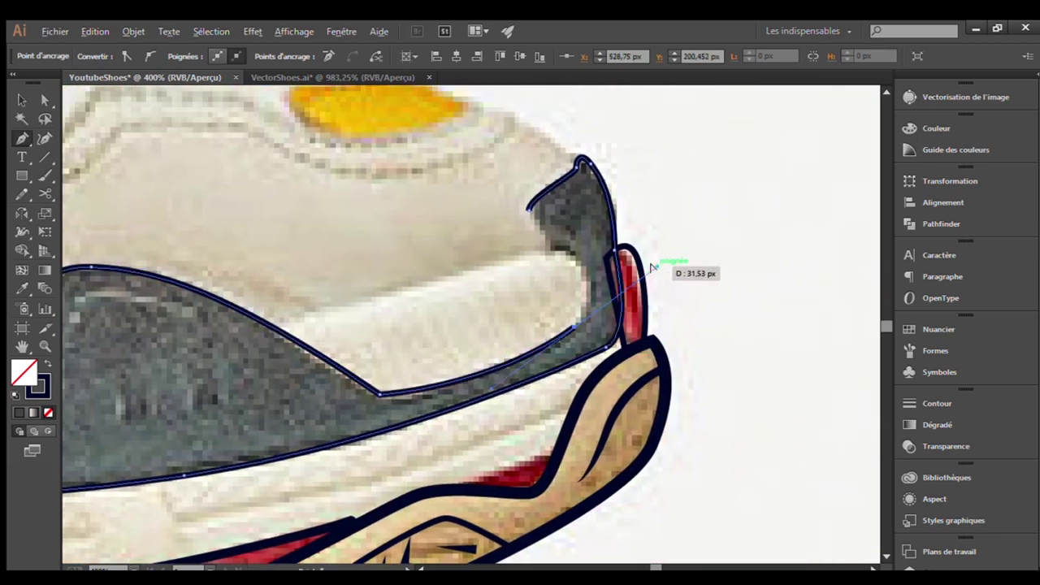
drag(557, 253, 511, 258)
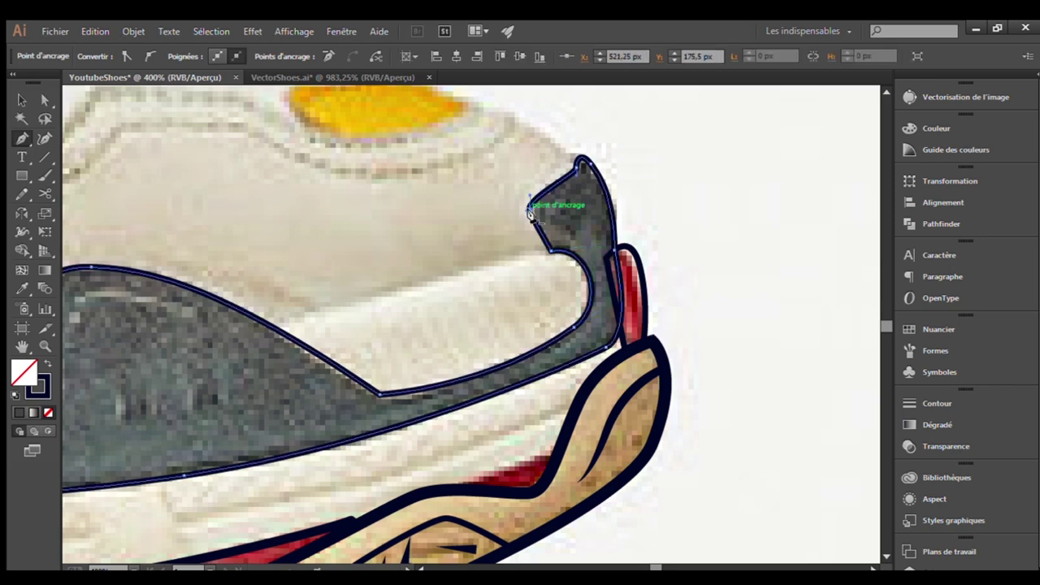
click(529, 209)
ctrl+click(539, 287)
scroll(539, 287, down, 3)
scroll(488, 314, up, 3)
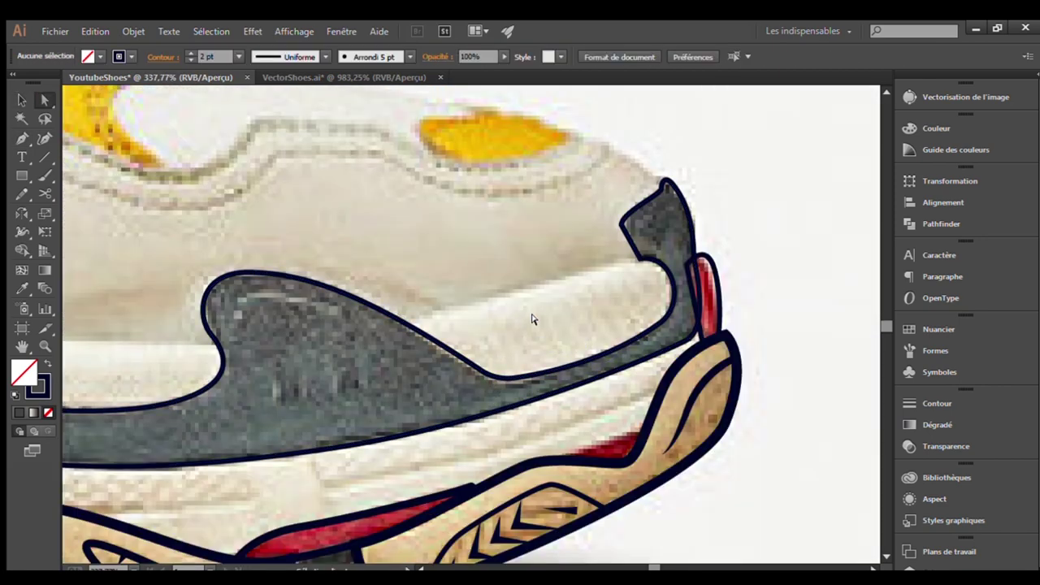
Draw the inner stitch line from the panel's lower left, over its top corner and down the right edge
scroll(532, 320, down, 4)
drag(303, 349, 457, 342)
scroll(370, 348, up, 3)
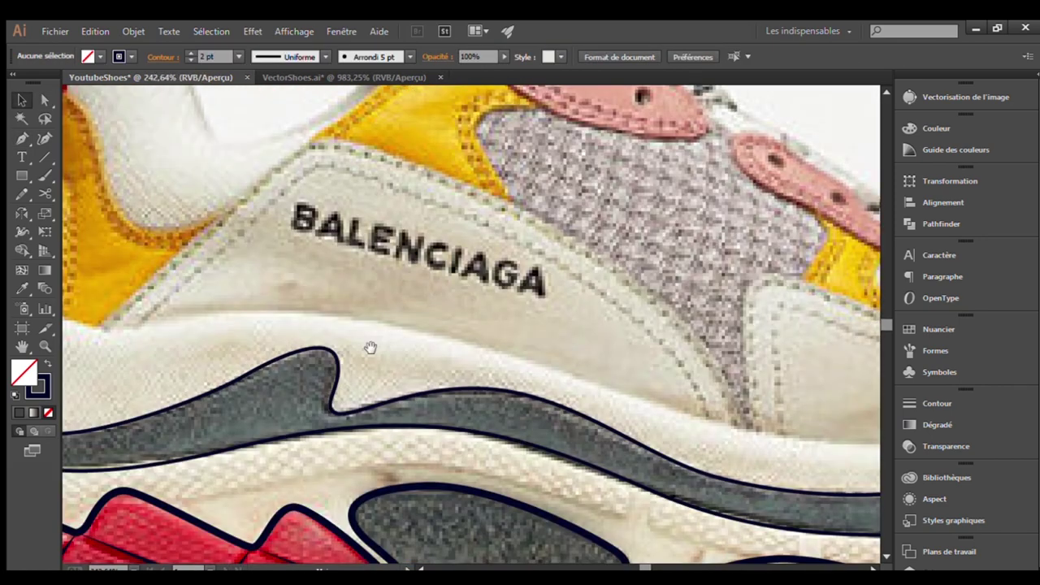
drag(370, 348, 416, 368)
click(183, 349)
scroll(476, 400, up, 3)
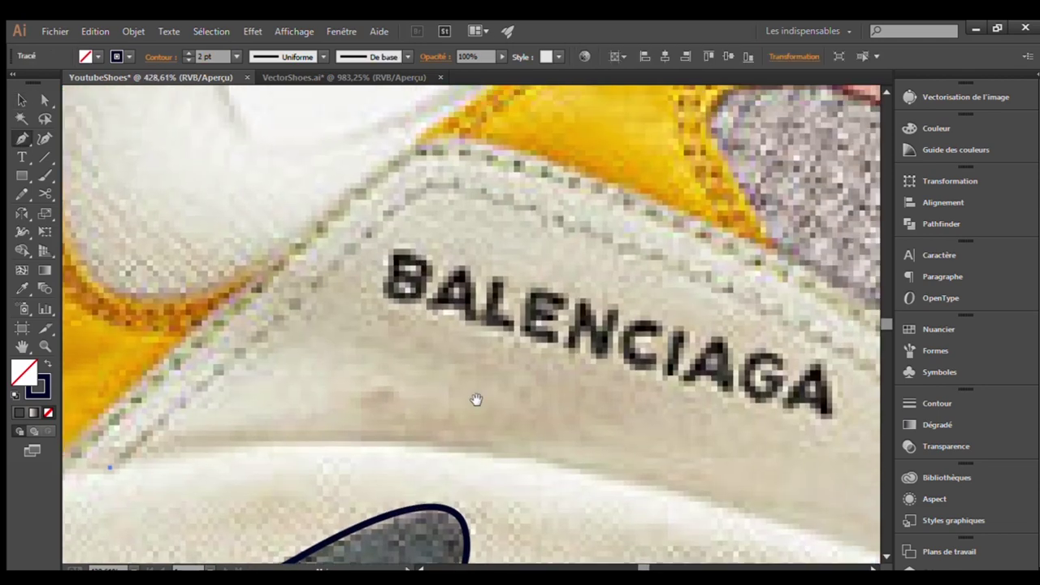
click(447, 168)
scroll(448, 168, down, 1)
scroll(447, 169, down, 2)
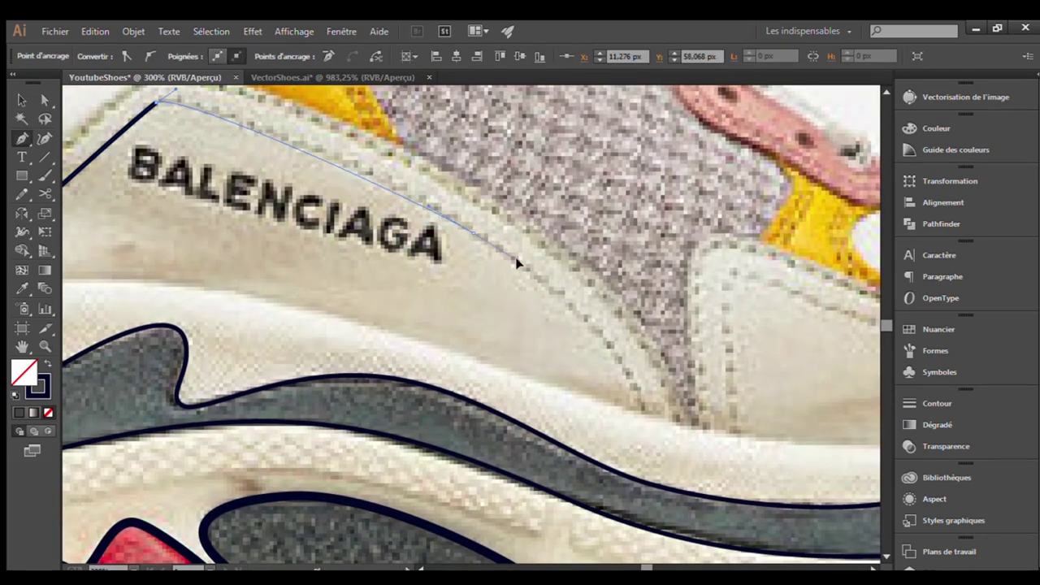
drag(641, 413, 647, 474)
key(ctrl)
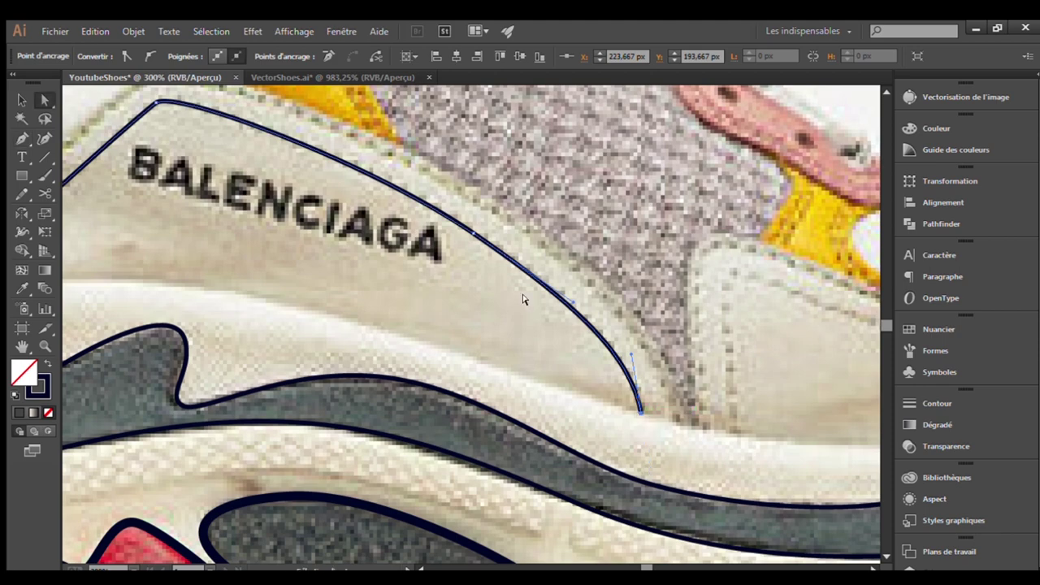
drag(473, 233, 479, 237)
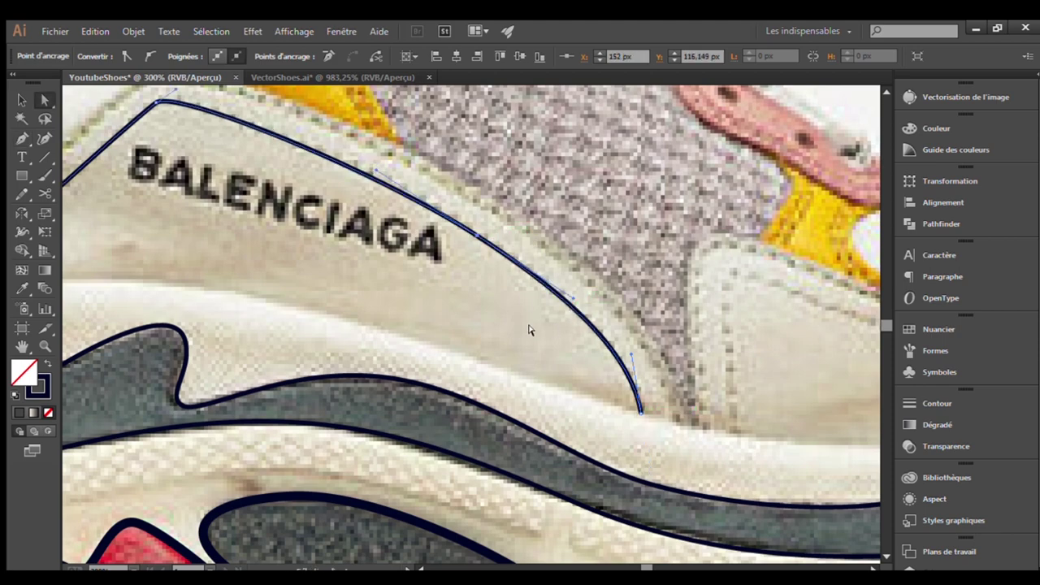
Trace the parallel outer stitch line along the panel back to its lower left
scroll(650, 421, up, 2)
scroll(651, 421, left, 2)
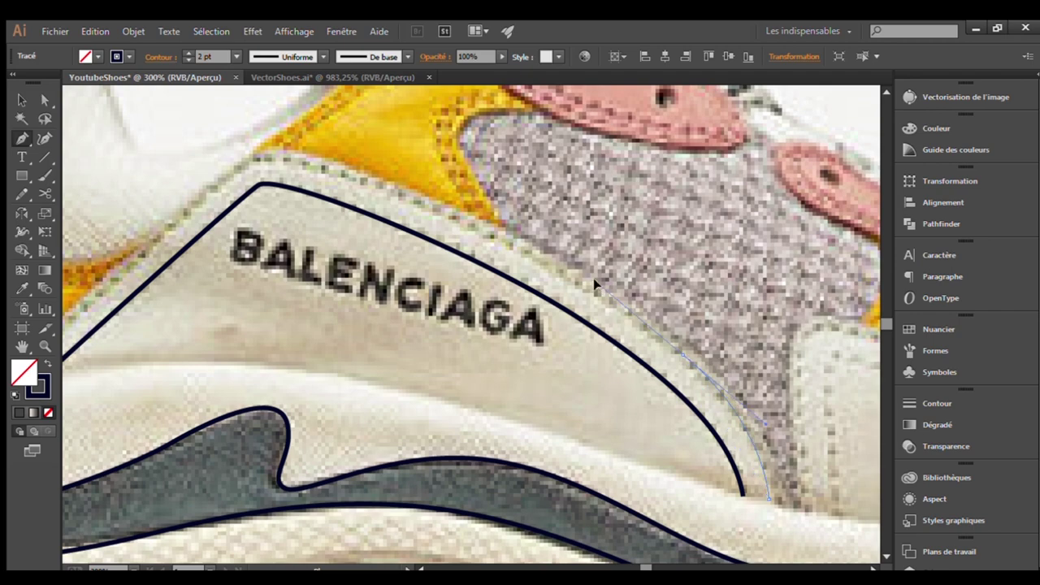
scroll(593, 278, up, 2)
scroll(593, 278, left, 2)
drag(402, 234, 292, 223)
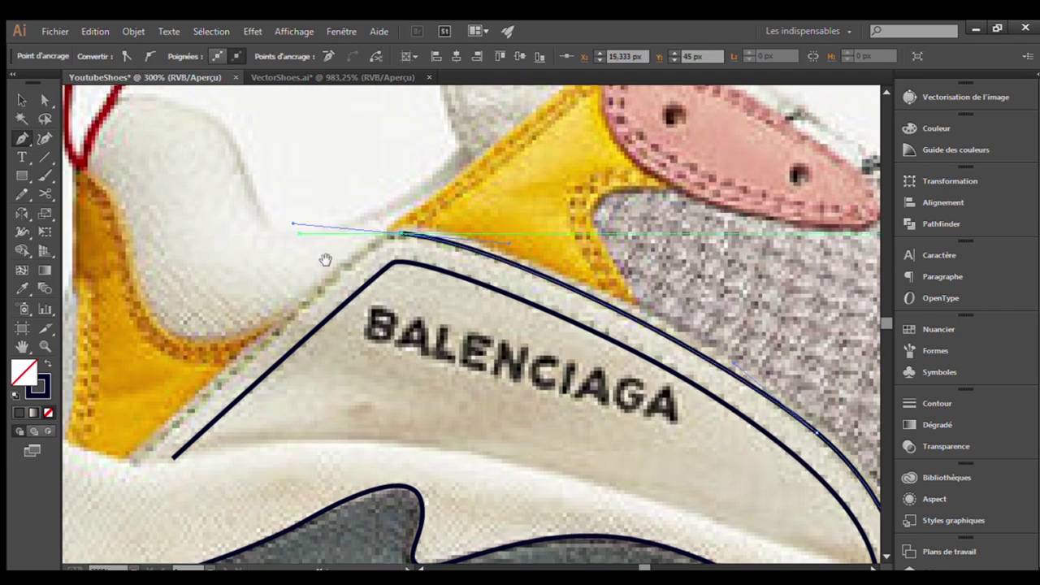
drag(325, 259, 593, 170)
drag(400, 372, 441, 349)
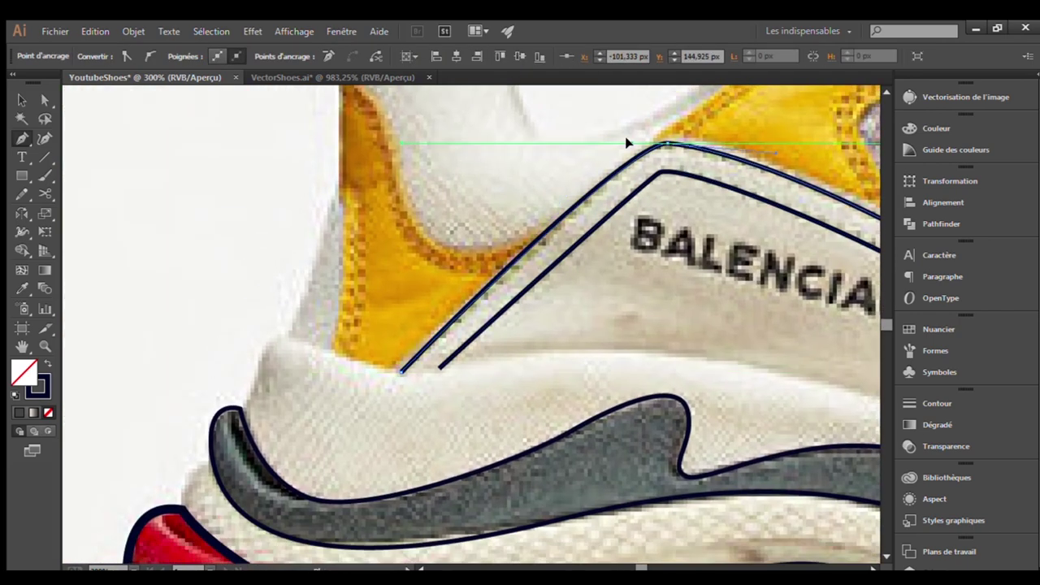
key(ctrl+minus)
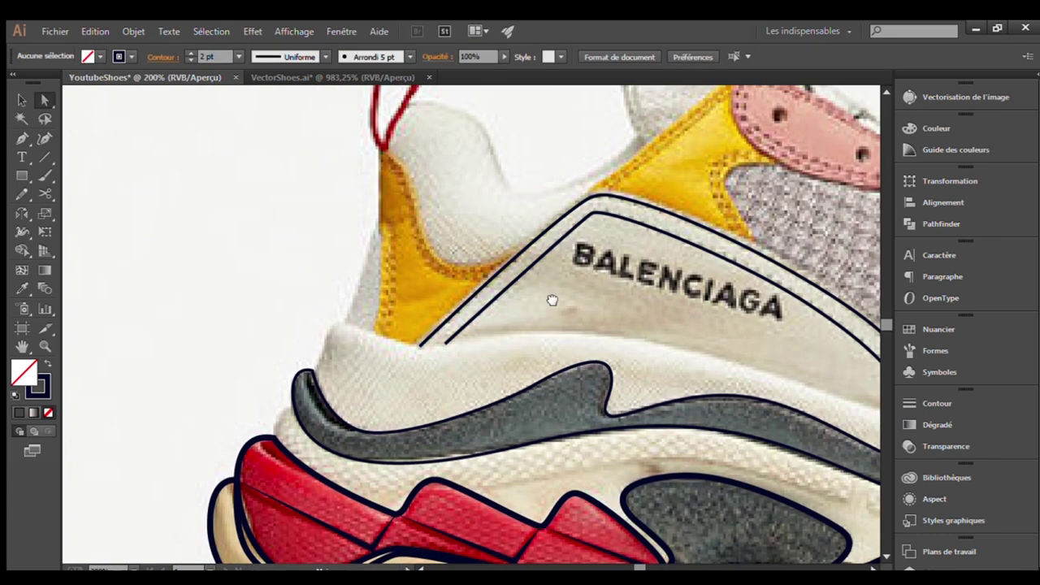
key(v)
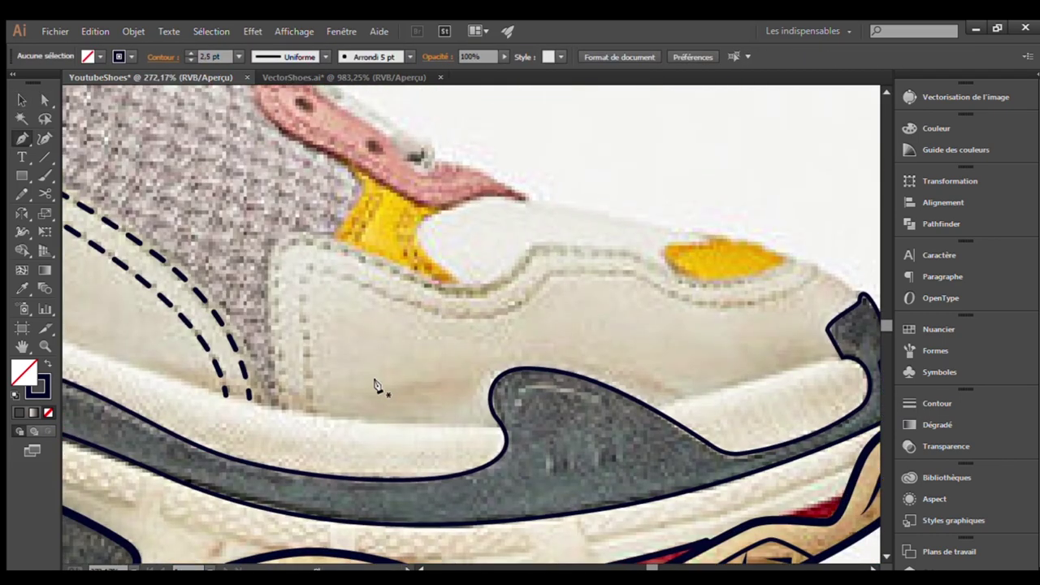
Draw the first dashed stitch line along the front panel's top edge, curving under the yellow patch
drag(295, 366, 306, 414)
drag(321, 276, 172, 310)
click(302, 370)
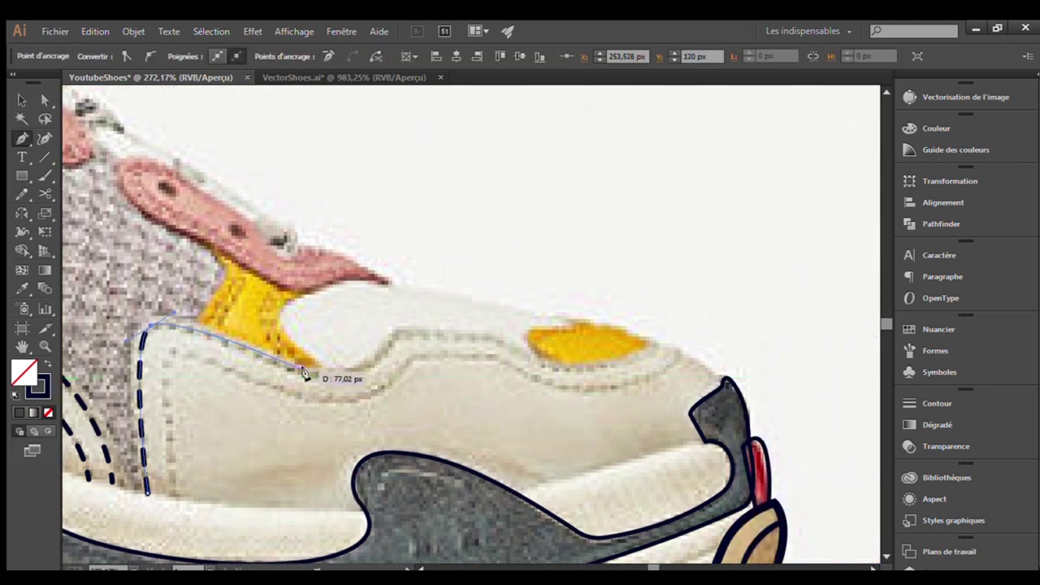
click(394, 331)
scroll(504, 461, up, 3)
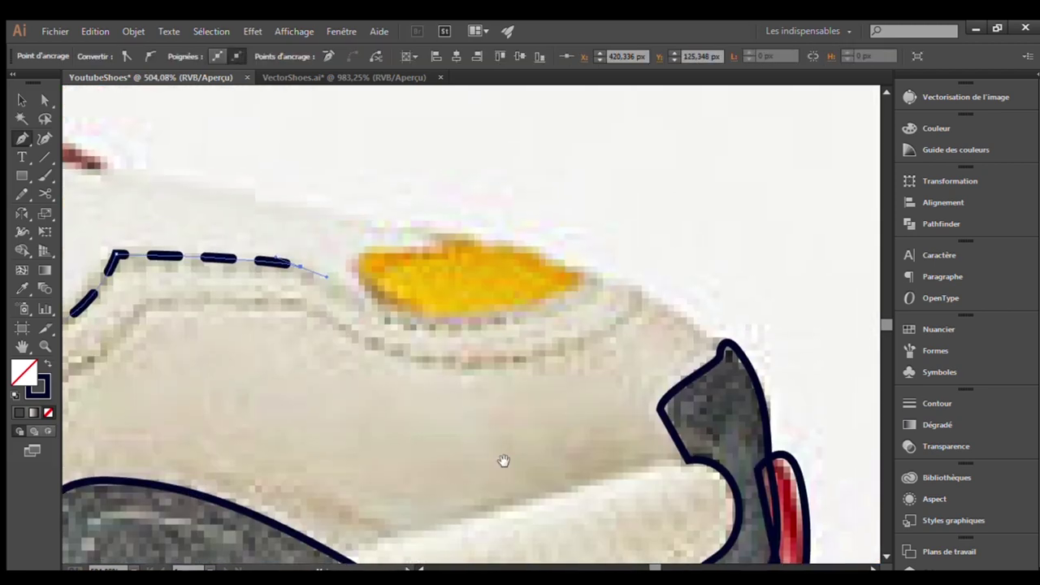
click(590, 279)
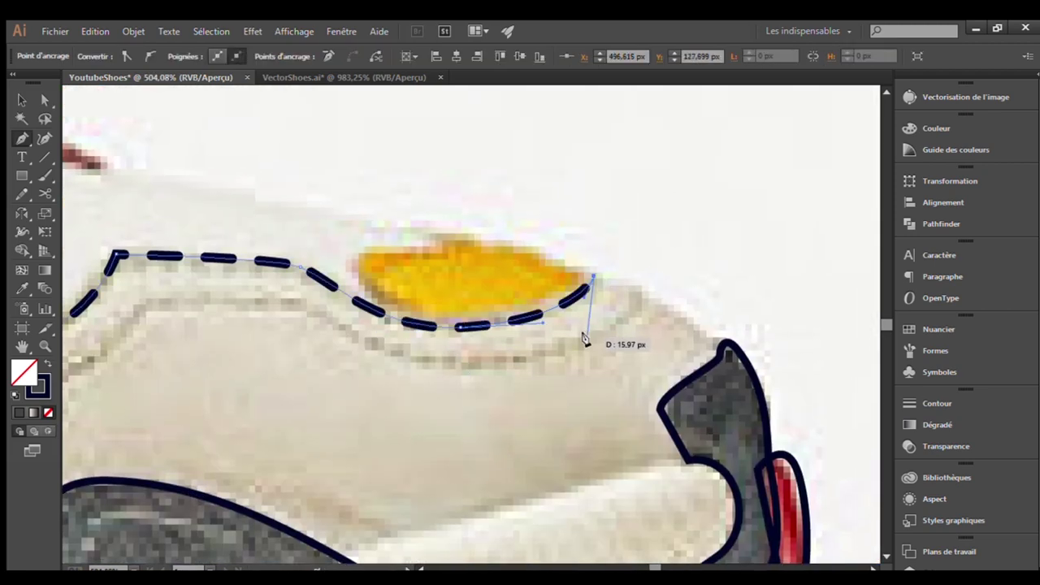
drag(569, 400, 634, 446)
scroll(411, 399, down, 2)
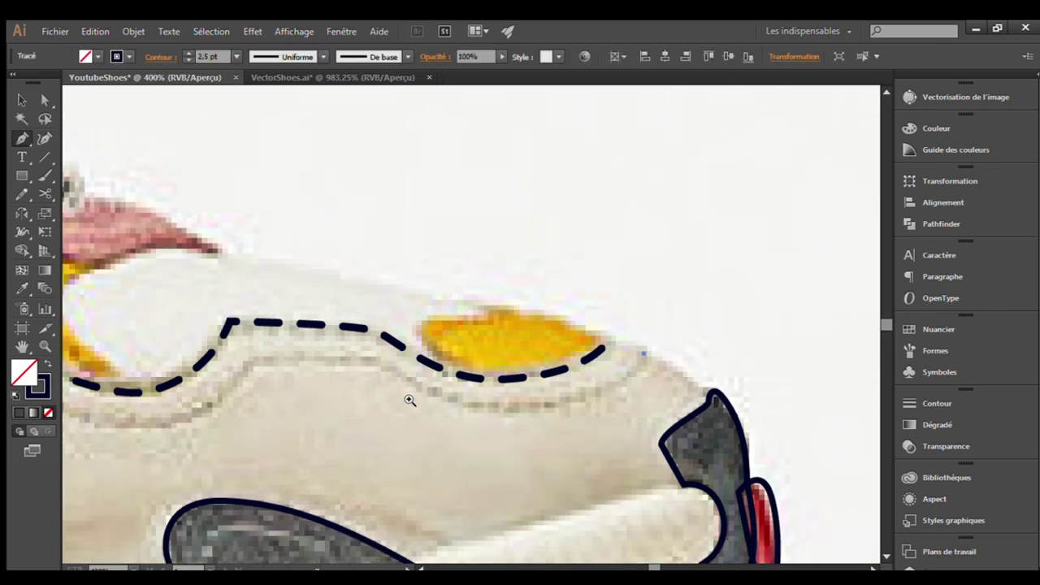
Add the second dashed stitch line along the front panel's bend
drag(258, 306, 486, 378)
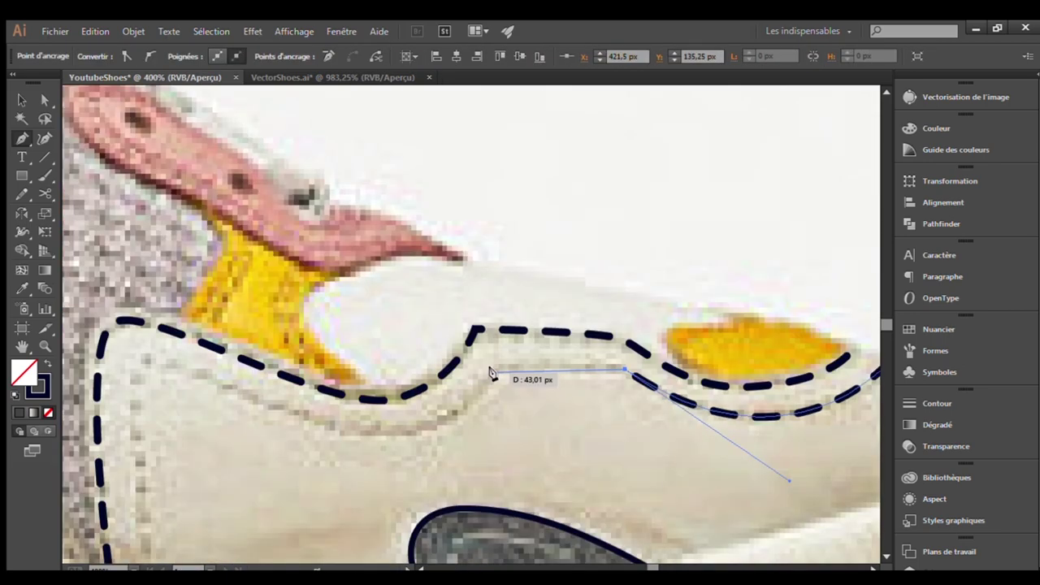
scroll(492, 371, up, 3)
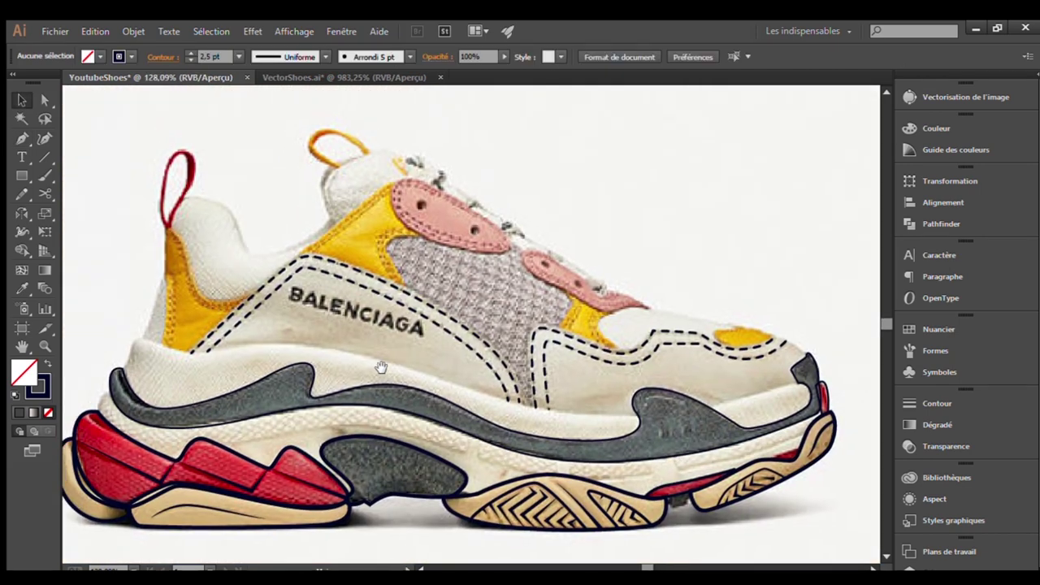
drag(265, 241, 316, 410)
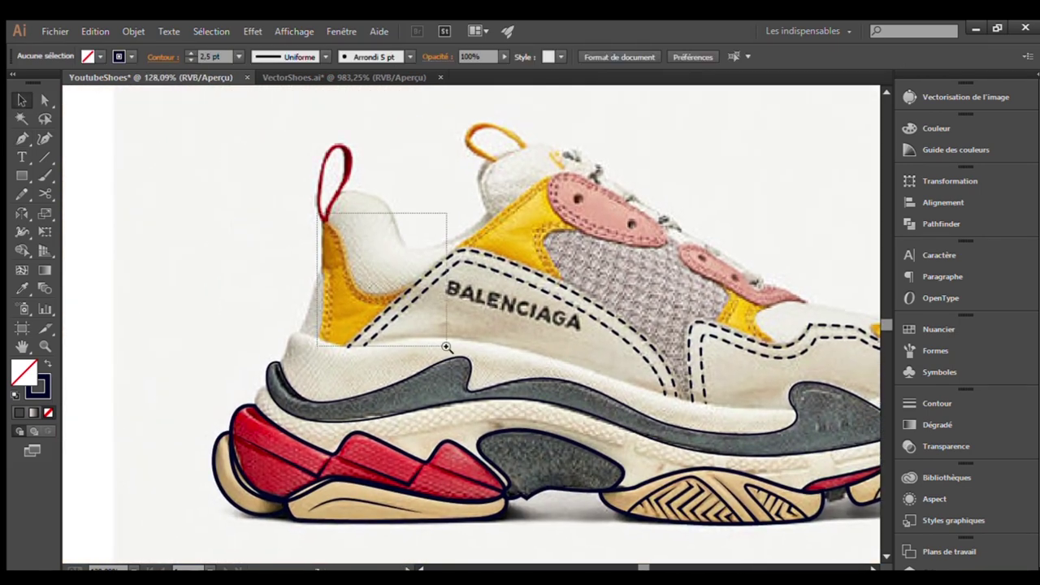
key(p)
scroll(316, 410, down, 3)
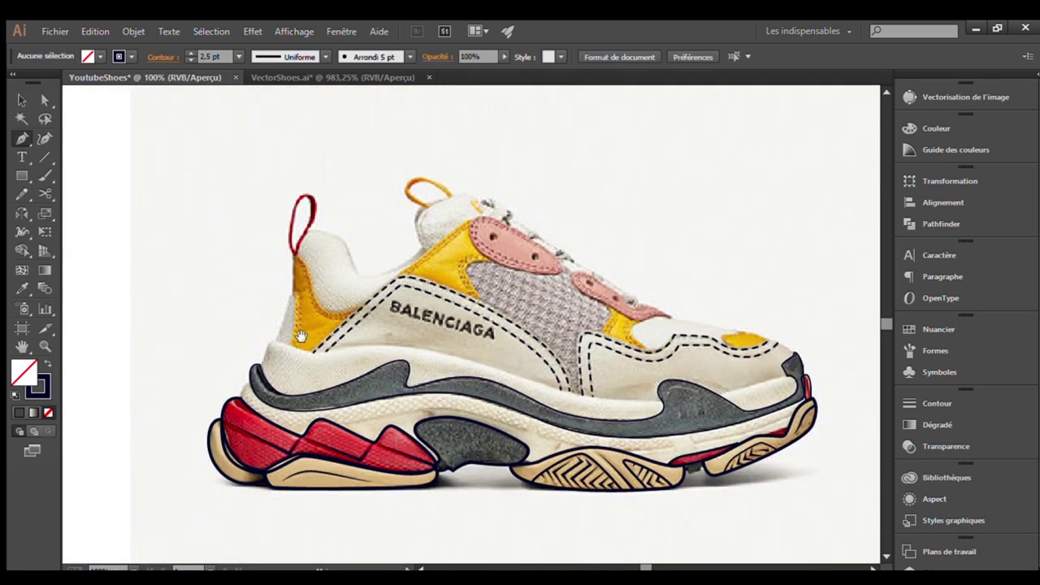
scroll(300, 337, up, 4)
Trace a curved outline around the yellow heel patch
click(341, 302)
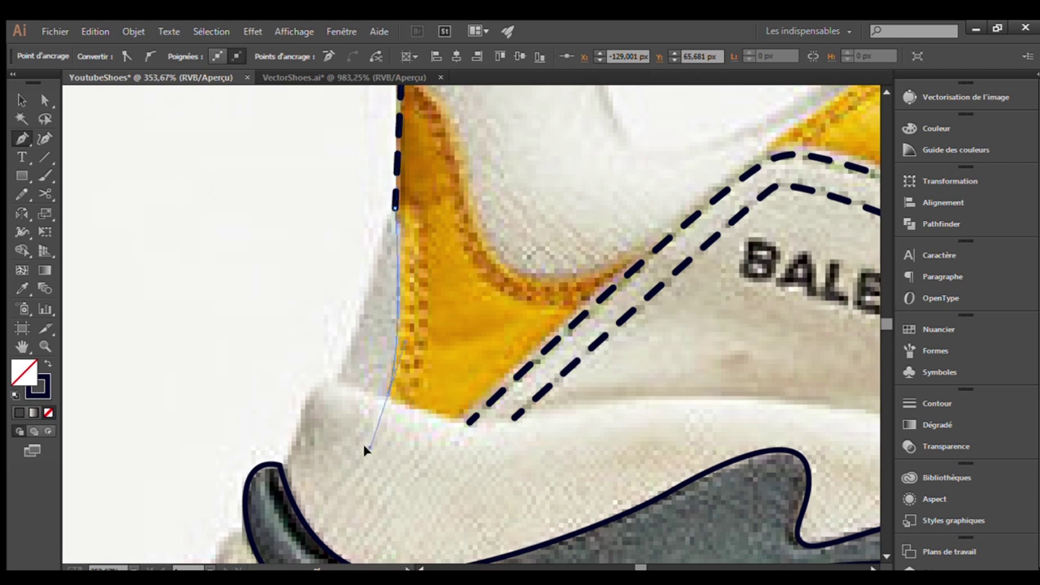
click(623, 258)
drag(452, 219, 492, 363)
drag(442, 221, 405, 230)
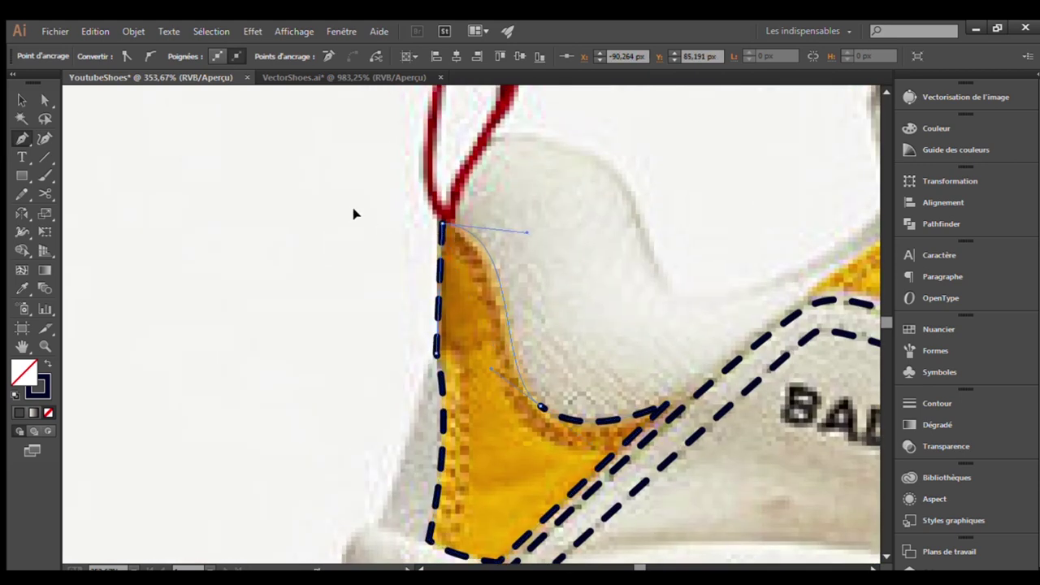
key(v)
click(705, 227)
Zoom in on the heel and draw a path up the grey heel band's left edge
scroll(705, 226, down, 3)
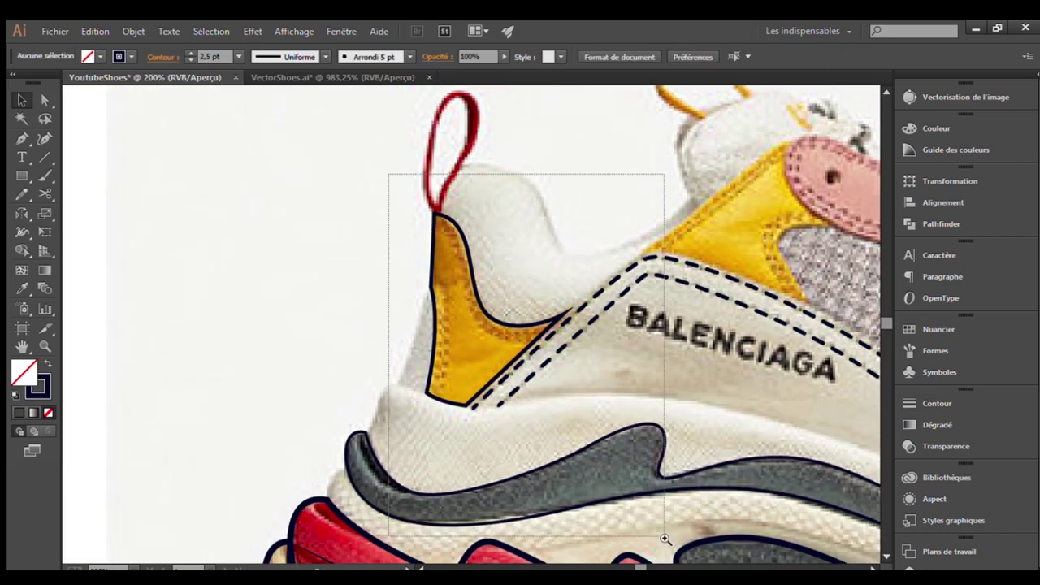
drag(390, 174, 673, 545)
drag(406, 82, 576, 302)
drag(402, 317, 358, 255)
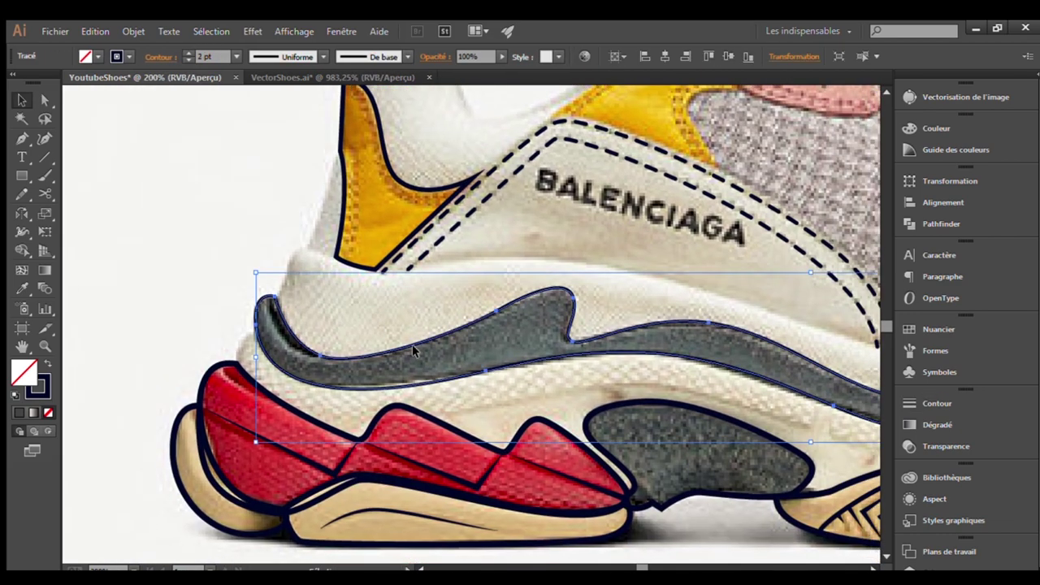
alt+click(192, 224)
key(p)
mouse_move(244, 147)
mouse_down()
mouse_move(407, 325)
mouse_move(366, 276)
mouse_up()
scroll(410, 340, up, 1)
scroll(409, 340, up, 1)
click(397, 515)
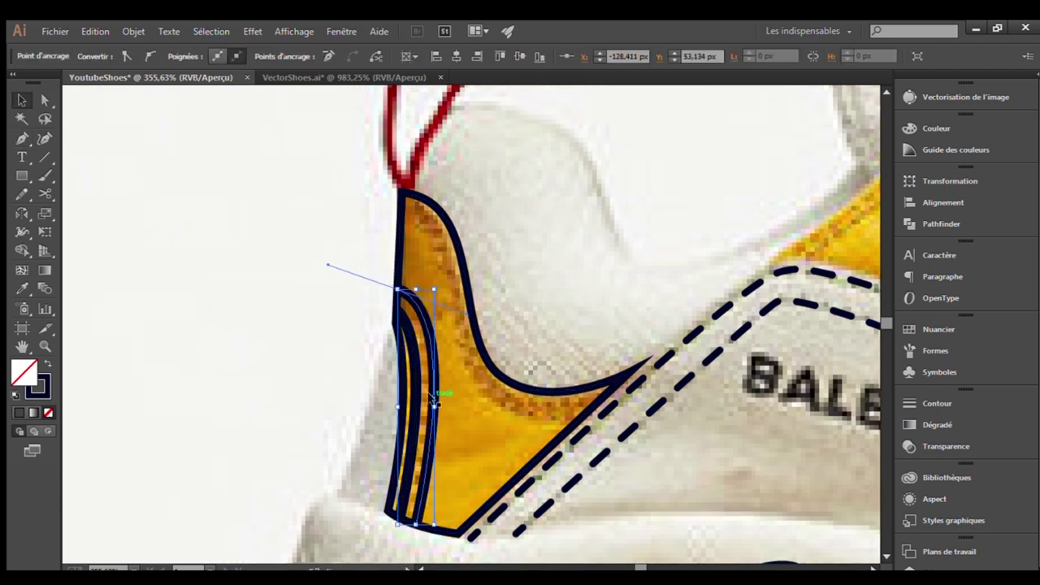
Draw a dashed stitch curve down the inner edge of the yellow heel tab
key(p)
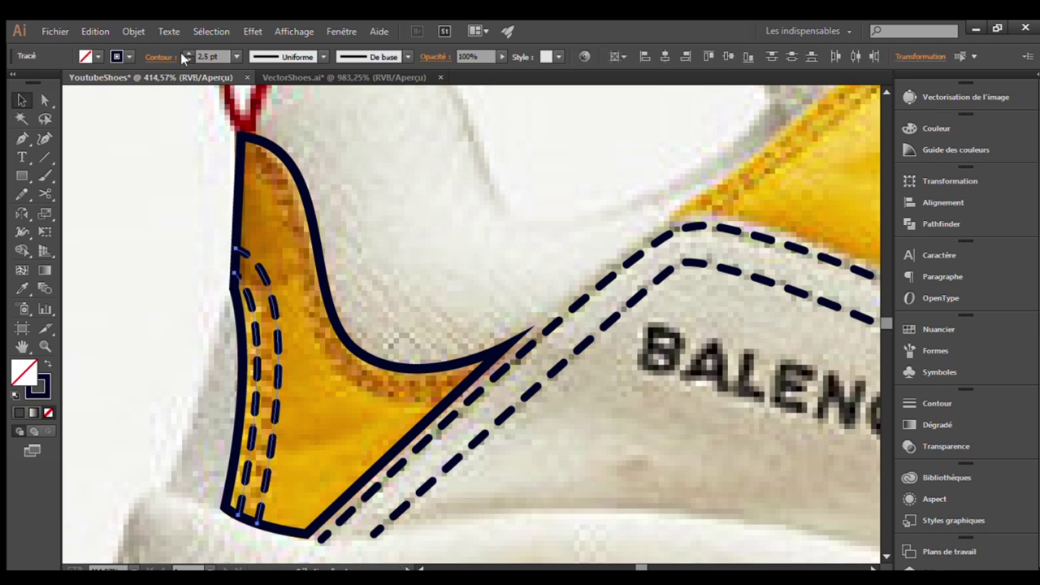
drag(239, 155, 292, 218)
drag(298, 270, 323, 348)
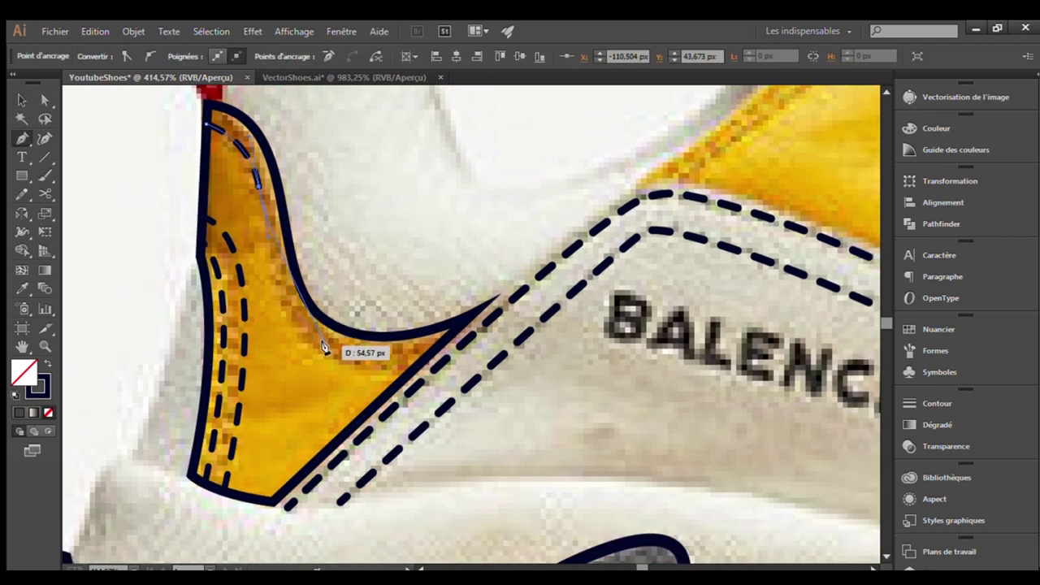
drag(453, 343, 430, 371)
key(v)
key(ctrl+minus)
key(ctrl+minus)
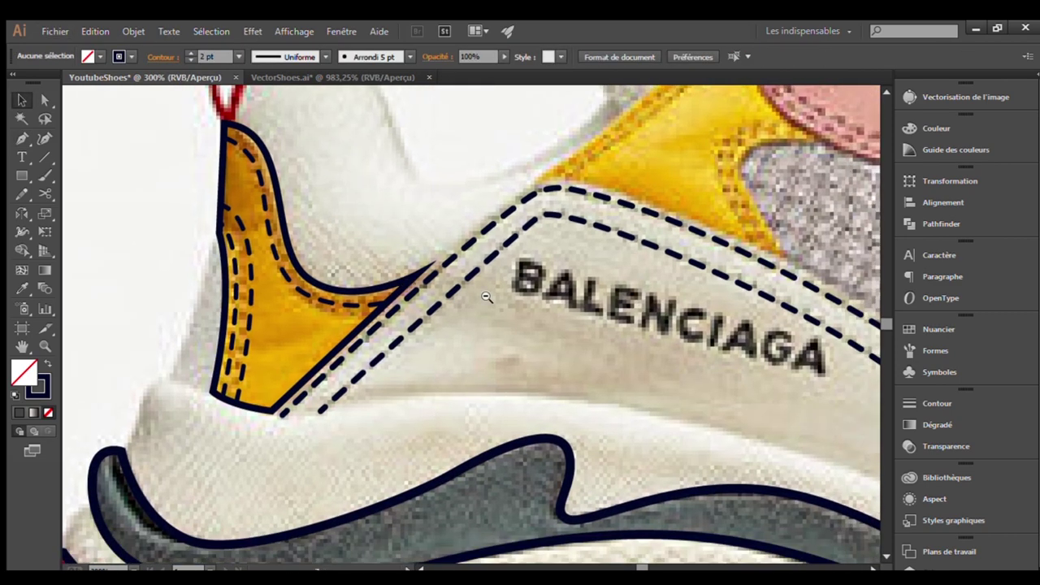
key(ctrl+minus)
drag(372, 307, 441, 367)
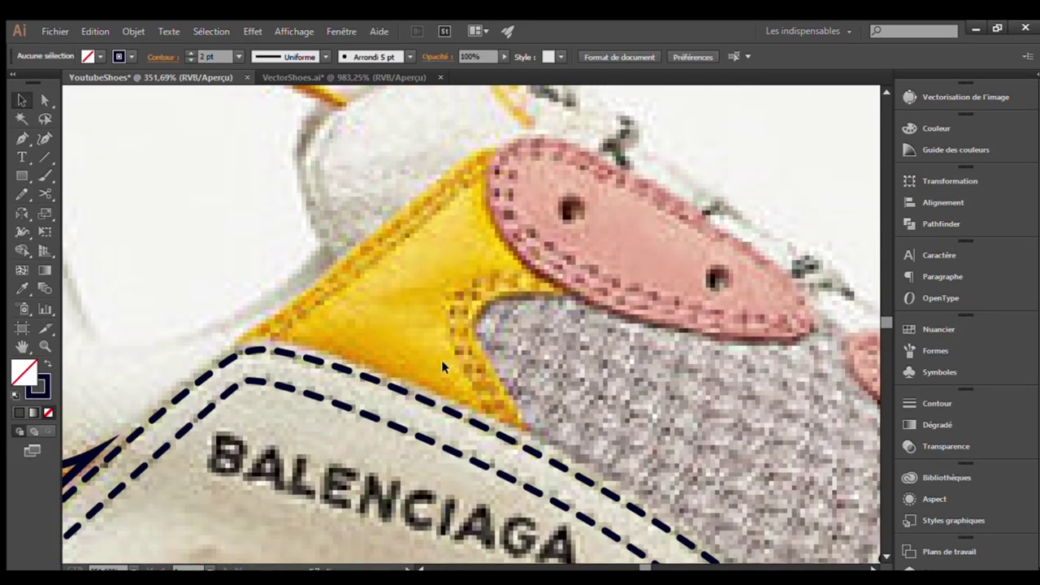
Trace the yellow panel beside the pink tab and give it the solid navy outline
click(237, 334)
drag(478, 150, 491, 147)
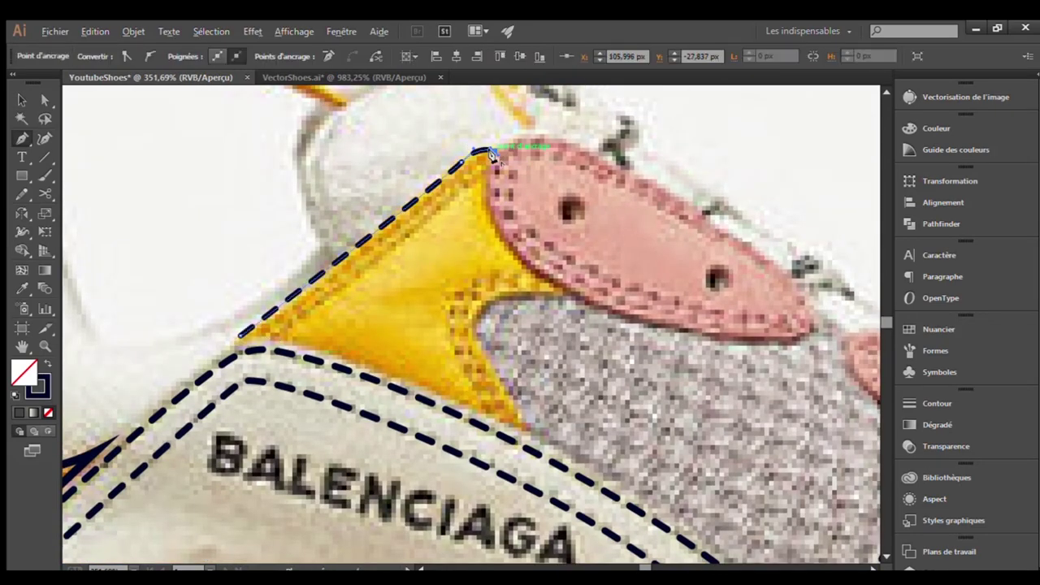
mouse_move(565, 286)
mouse_down()
mouse_move(630, 285)
mouse_move(542, 263)
mouse_up()
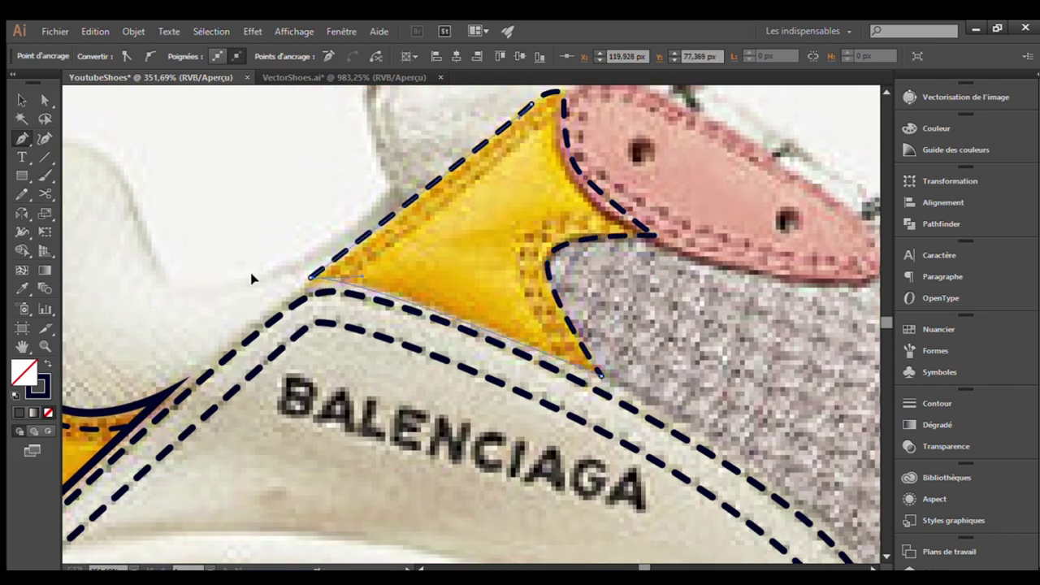
click(309, 277)
key(i)
click(117, 435)
scroll(464, 274, down, 2)
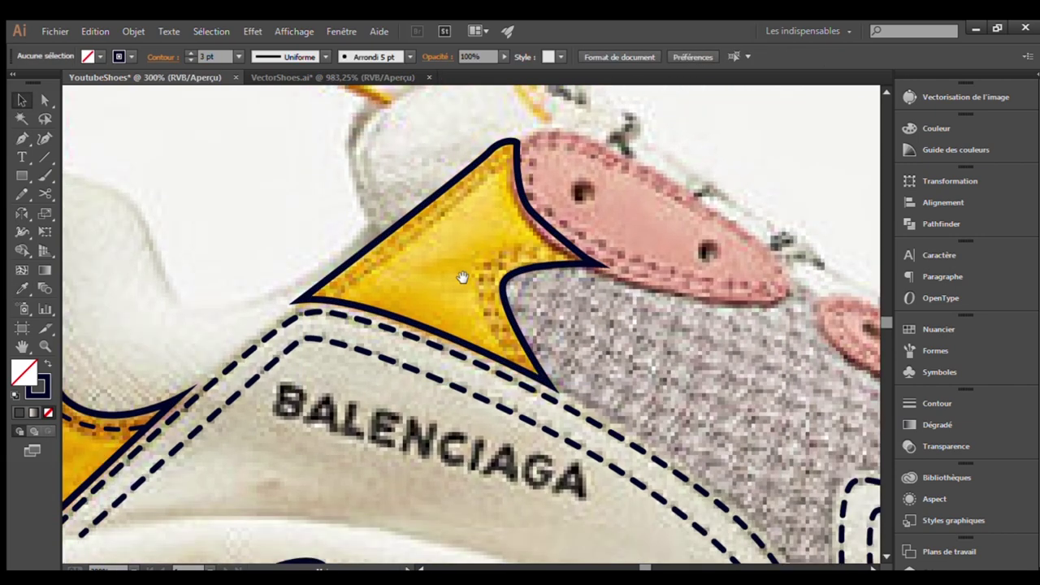
scroll(488, 361, up, 3)
drag(451, 187, 532, 167)
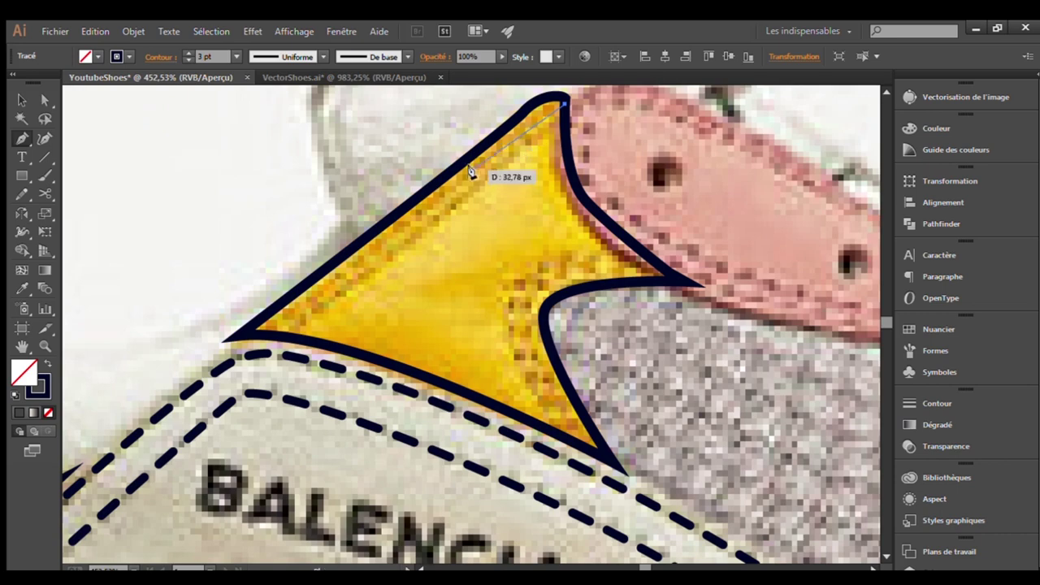
Add a dashed stitch line along the panel's top edge, tip to left corner
click(513, 135)
click(396, 312)
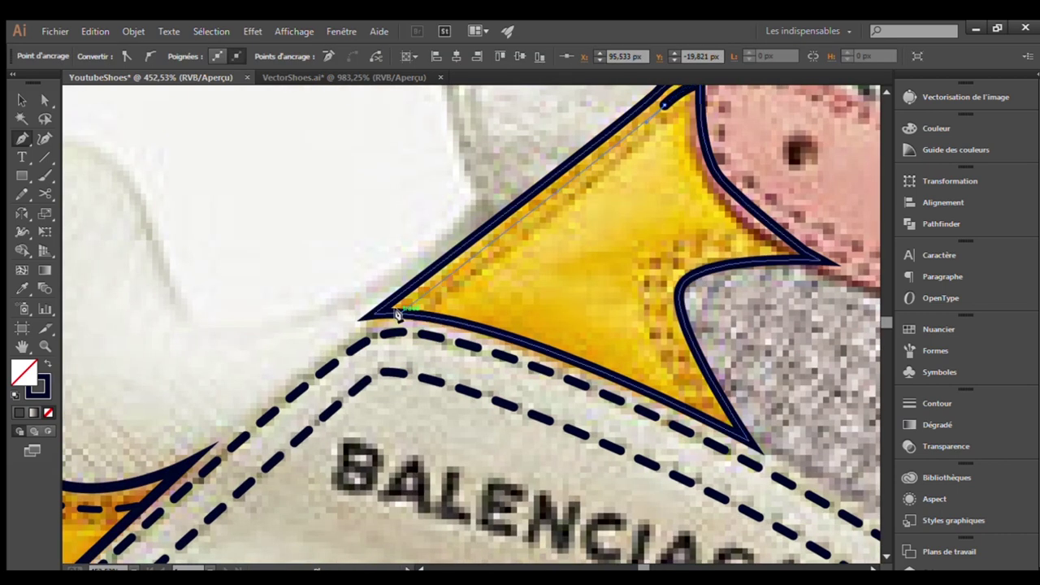
drag(660, 131, 569, 158)
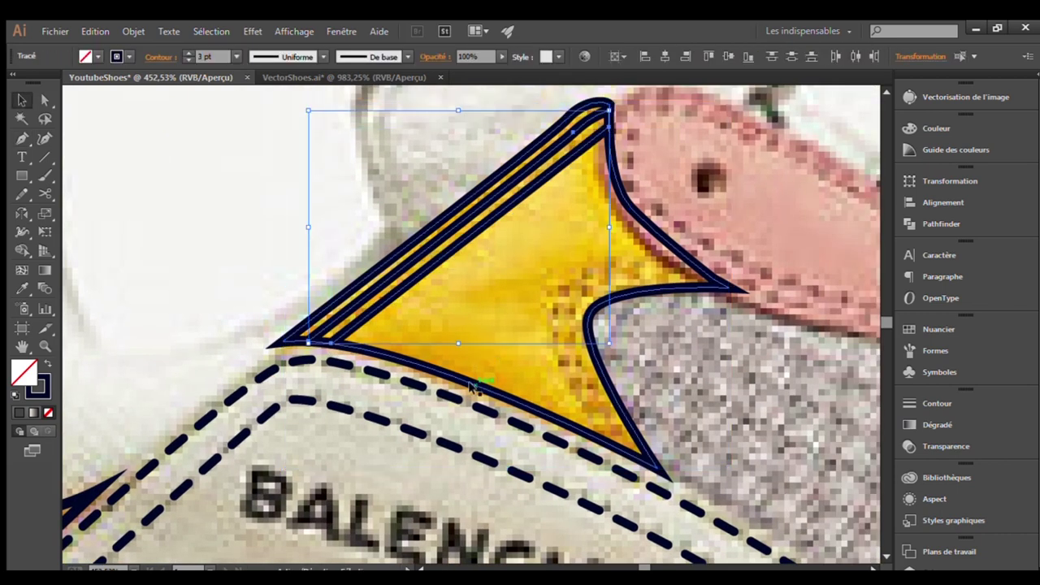
key(i)
click(363, 400)
scroll(363, 400, down, 3)
key(ctrl+shift+a)
scroll(444, 340, up, 3)
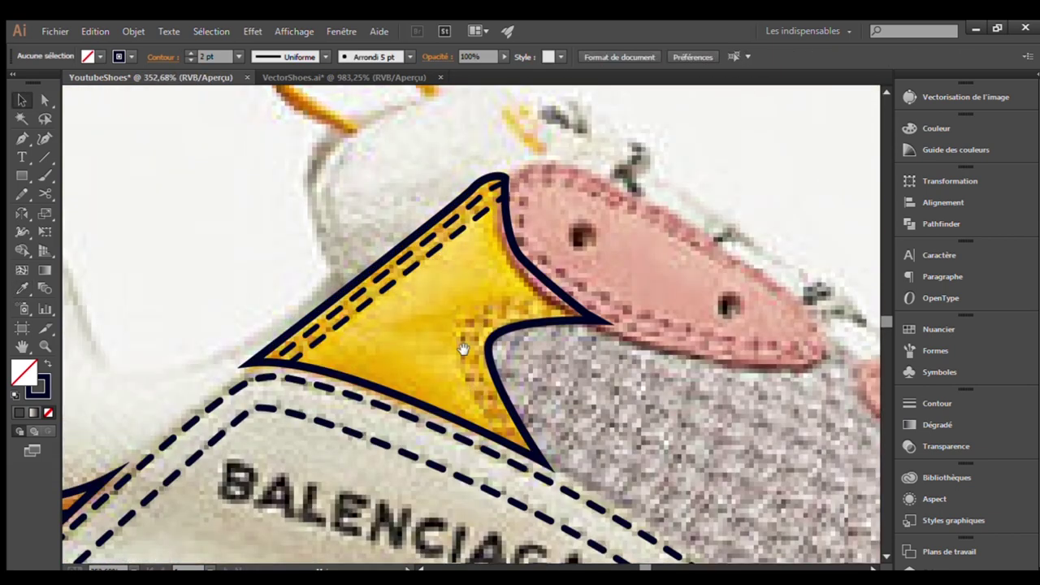
scroll(445, 279, up, 3)
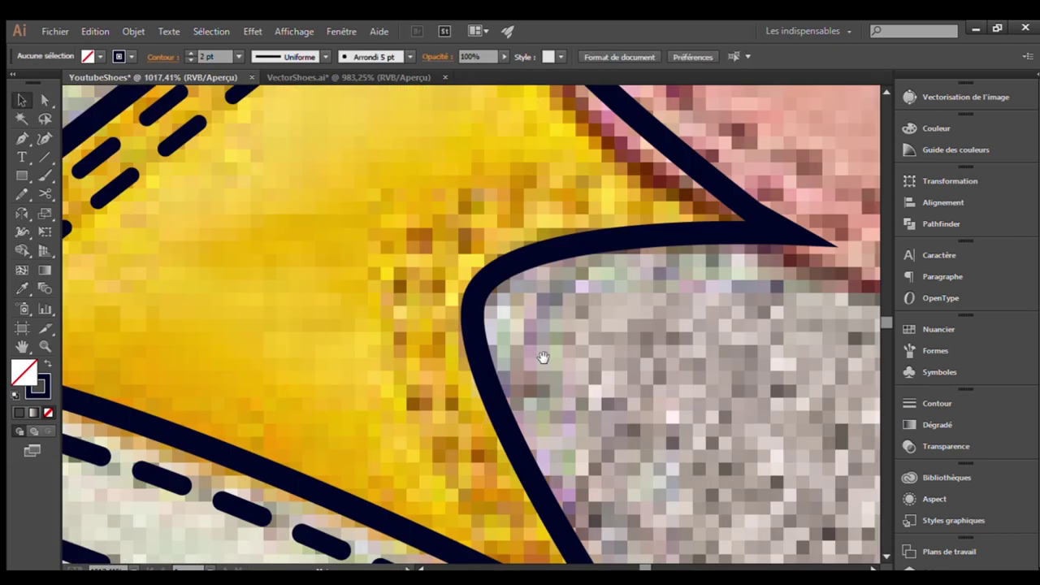
Draw a stitch along the panel's inner curve down to its lower point
key(p)
scroll(599, 168, down, 1)
click(619, 185)
drag(609, 229, 698, 222)
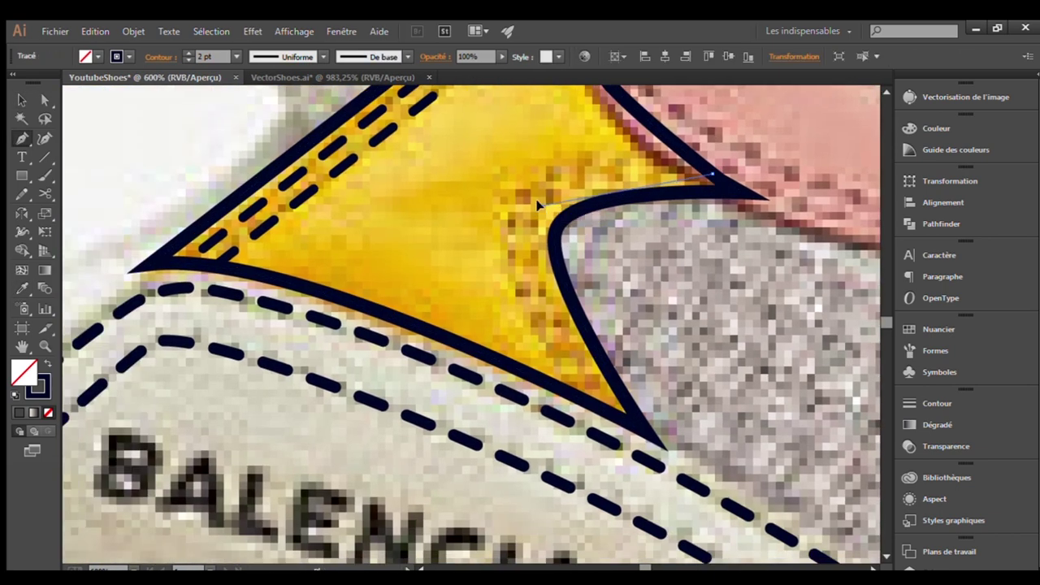
click(581, 326)
click(611, 413)
key(a)
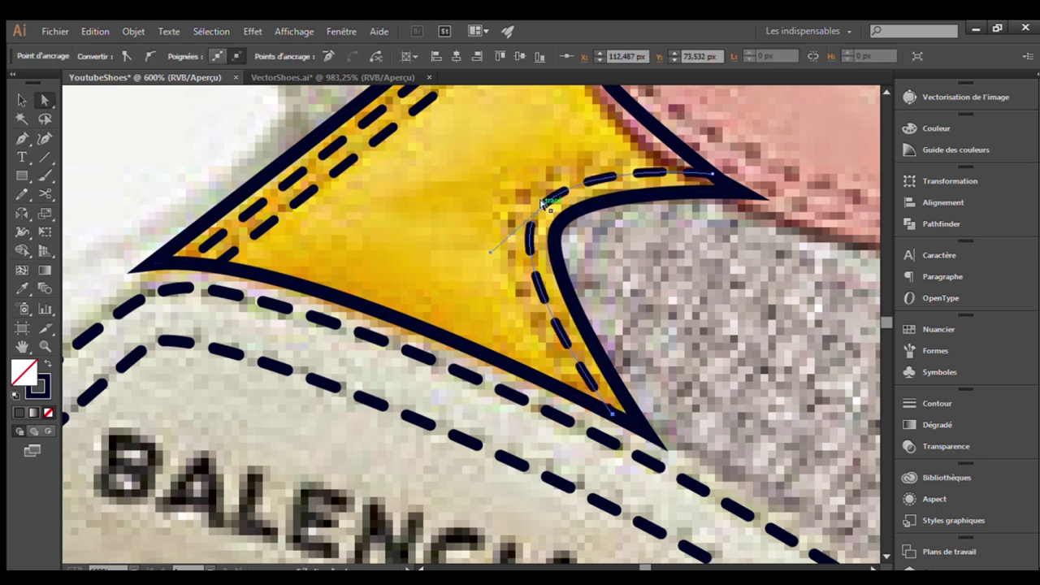
Add a second inner-curve stitch and bend it to follow the edge
key(p)
drag(691, 159, 512, 199)
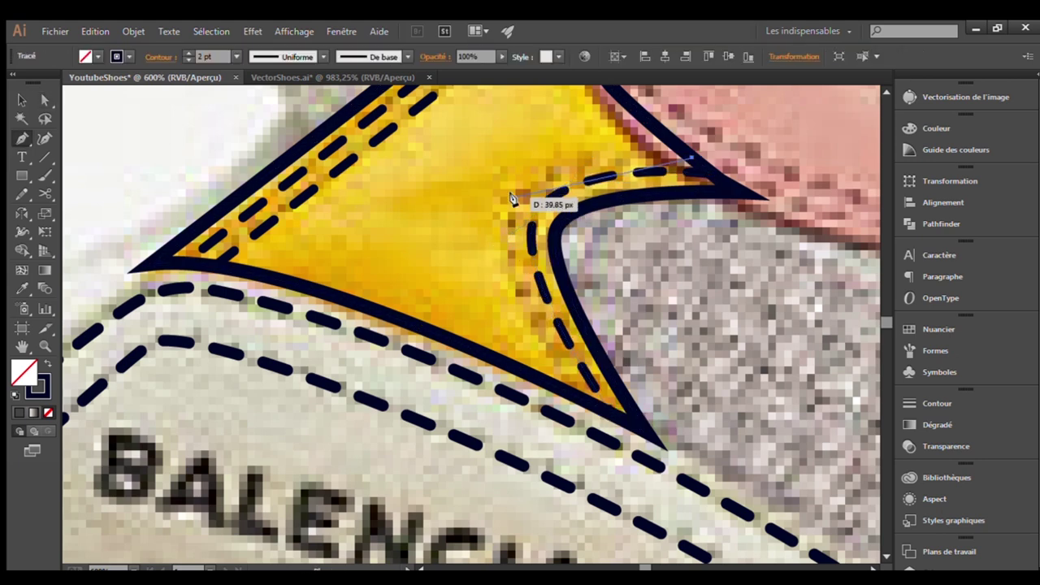
click(581, 398)
key(a)
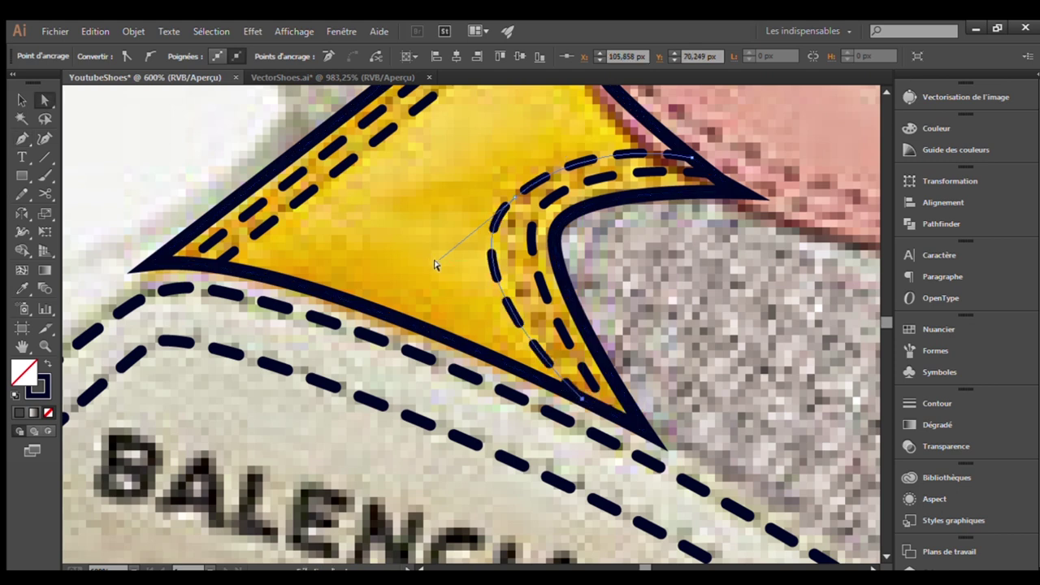
drag(470, 228, 507, 203)
drag(475, 244, 476, 250)
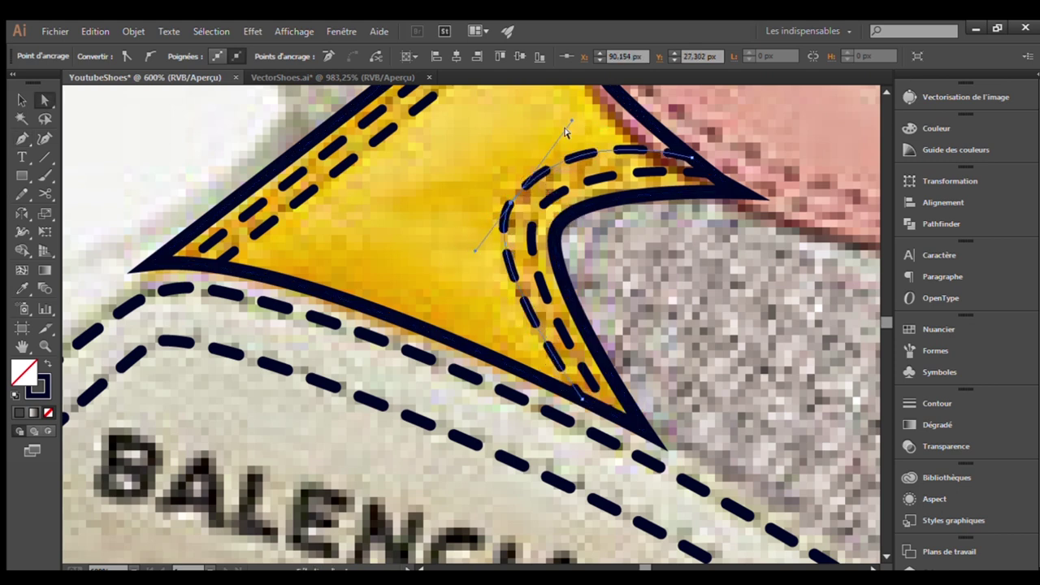
key(v)
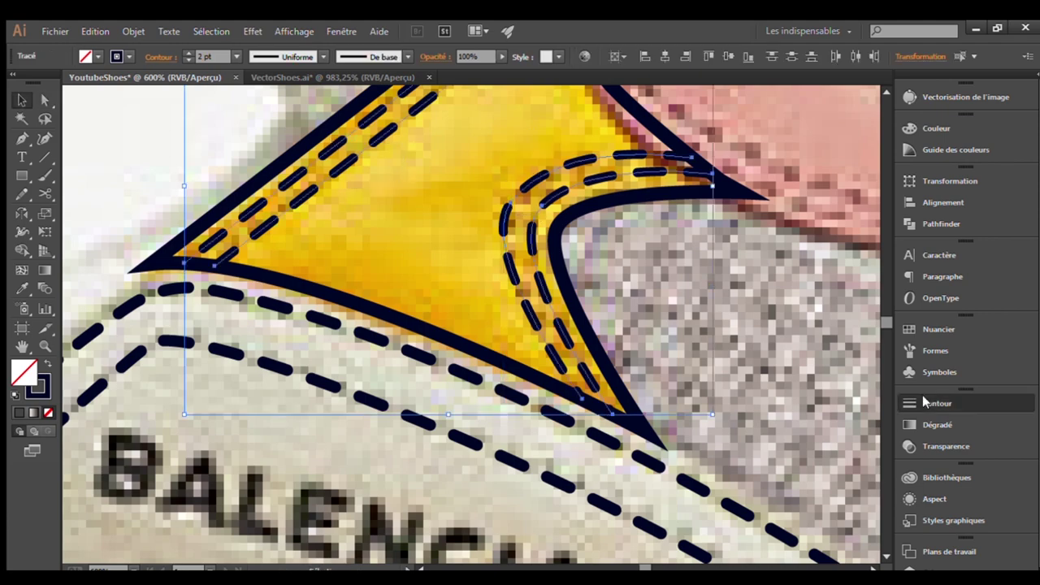
scroll(822, 488, down, 2)
Trace a closed navy outline around the first pink lace tab
scroll(851, 312, right, 5)
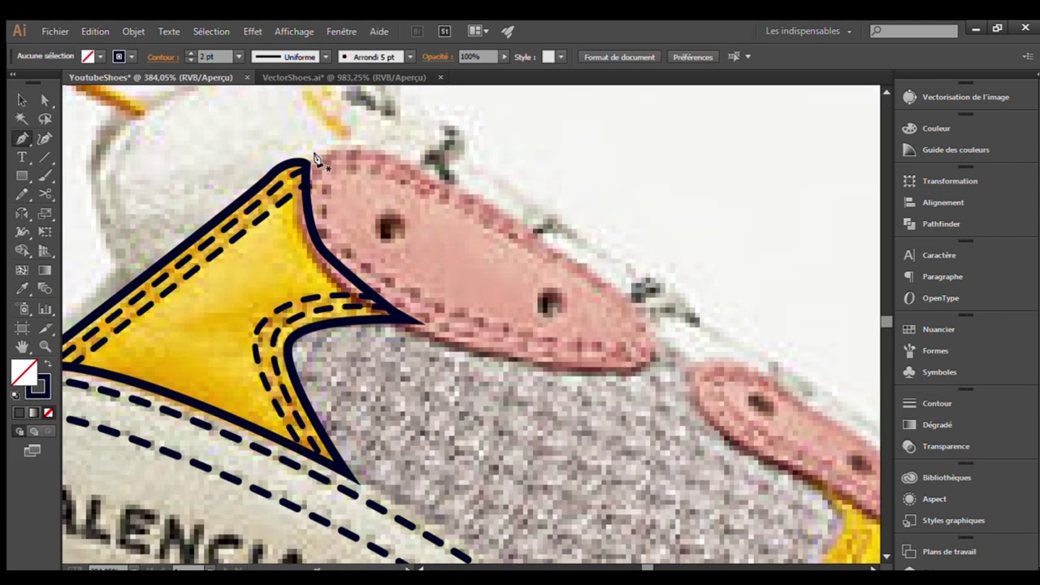
key(p)
drag(322, 295, 328, 301)
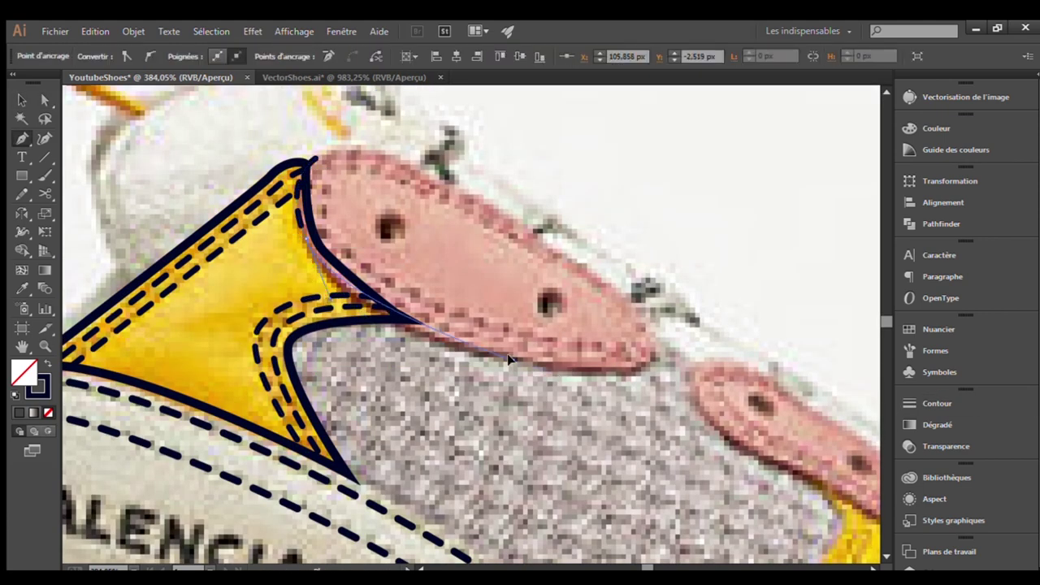
scroll(620, 380, up, 1)
scroll(620, 380, right, 2)
click(568, 391)
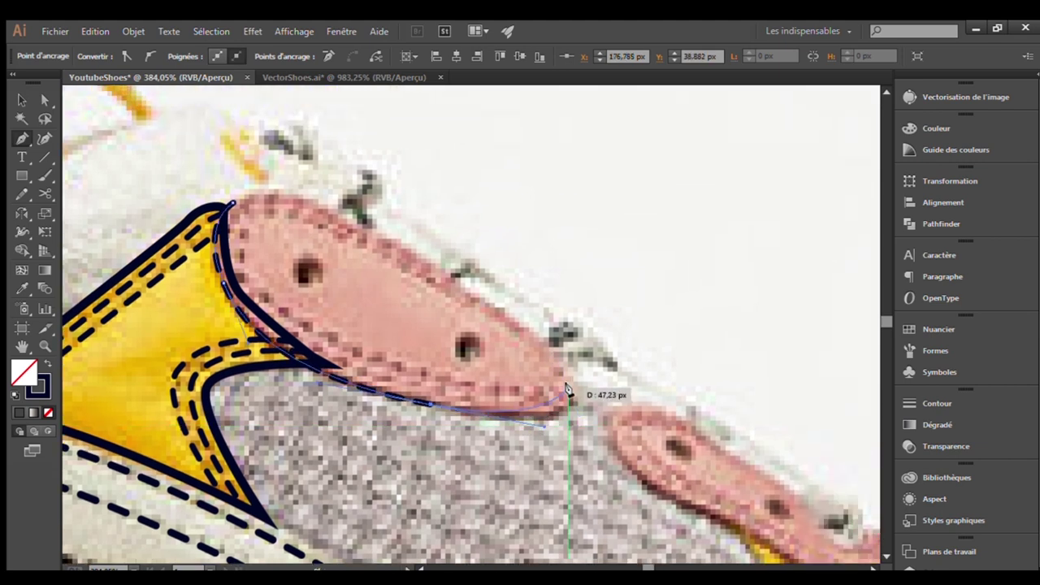
scroll(553, 354, up, 1)
scroll(553, 355, left, 1)
drag(553, 355, 469, 301)
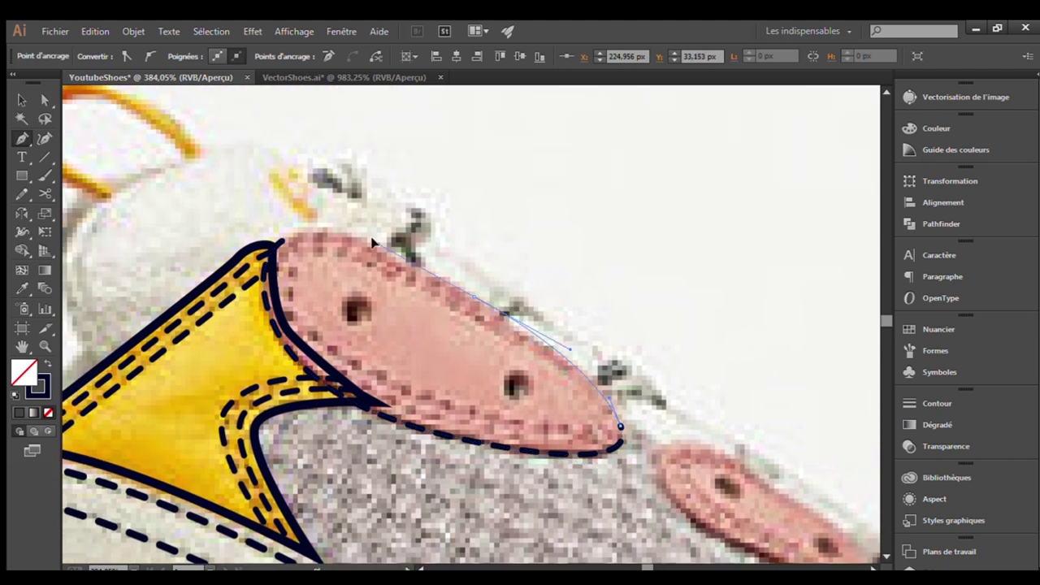
click(280, 240)
key(v)
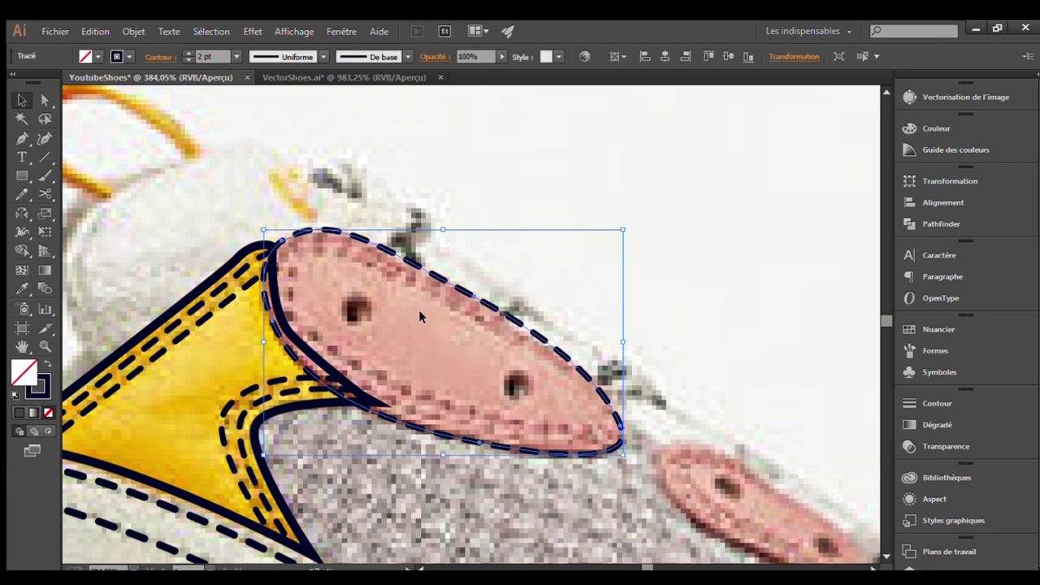
click(587, 238)
Draw the tab's inner outline along its lower edge
key(p)
scroll(587, 239, up, 2)
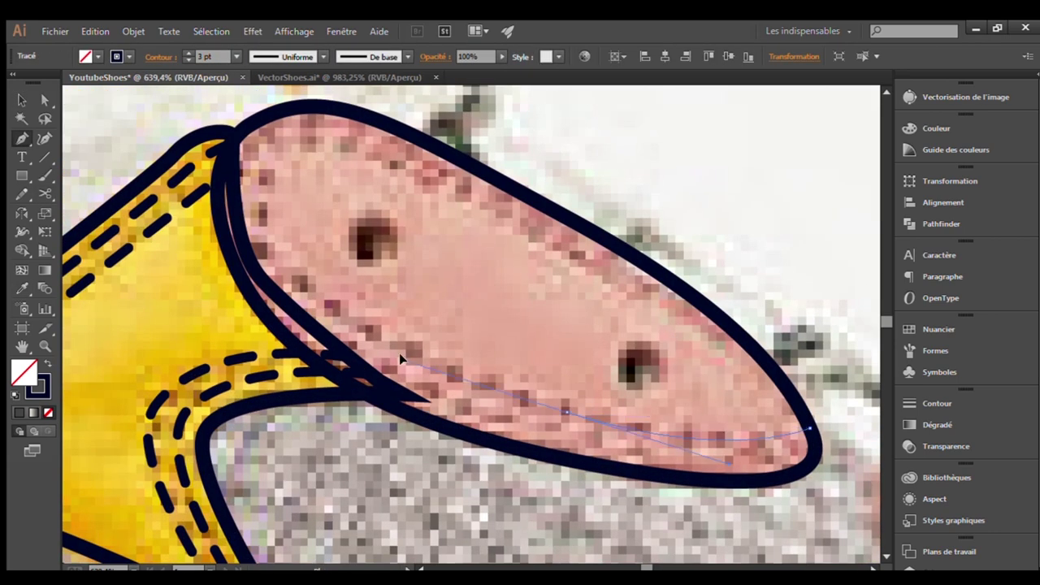
click(625, 435)
click(371, 216)
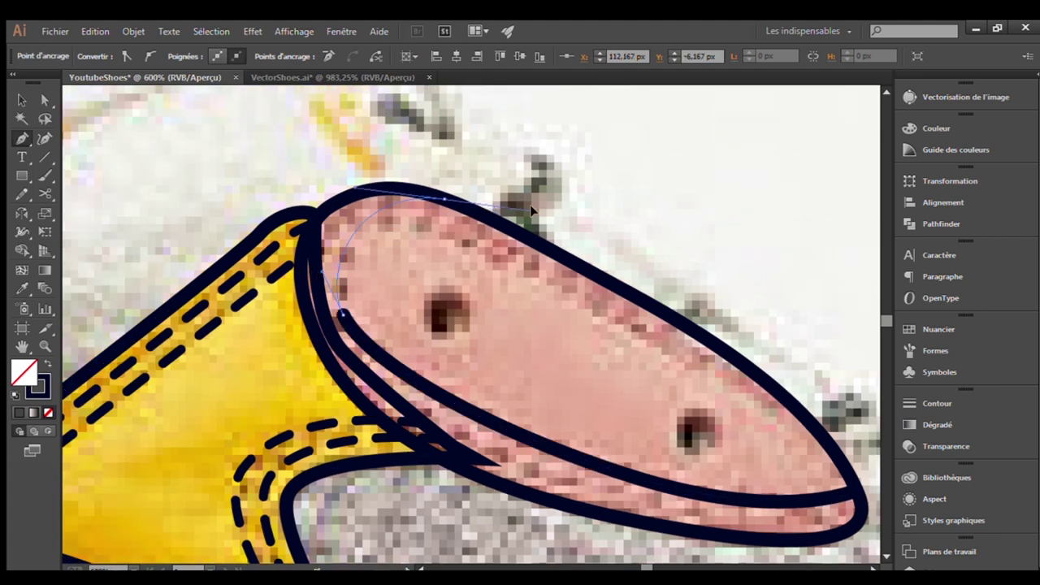
key(v)
scroll(468, 265, down, 3)
Draw a curved stitch line along the tab's lower edge to its tip
key(p)
click(784, 426)
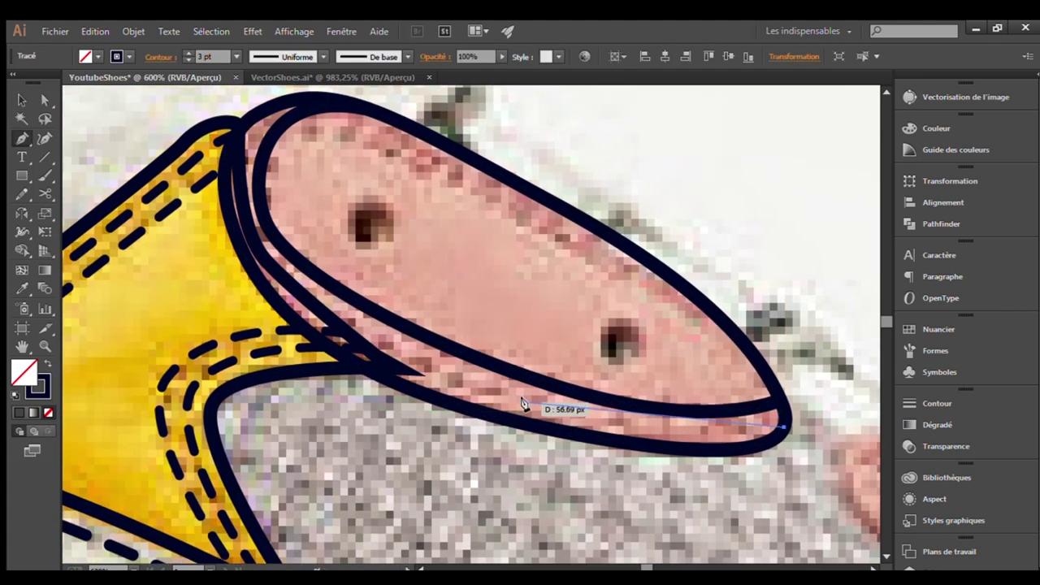
drag(524, 400, 365, 354)
click(260, 254)
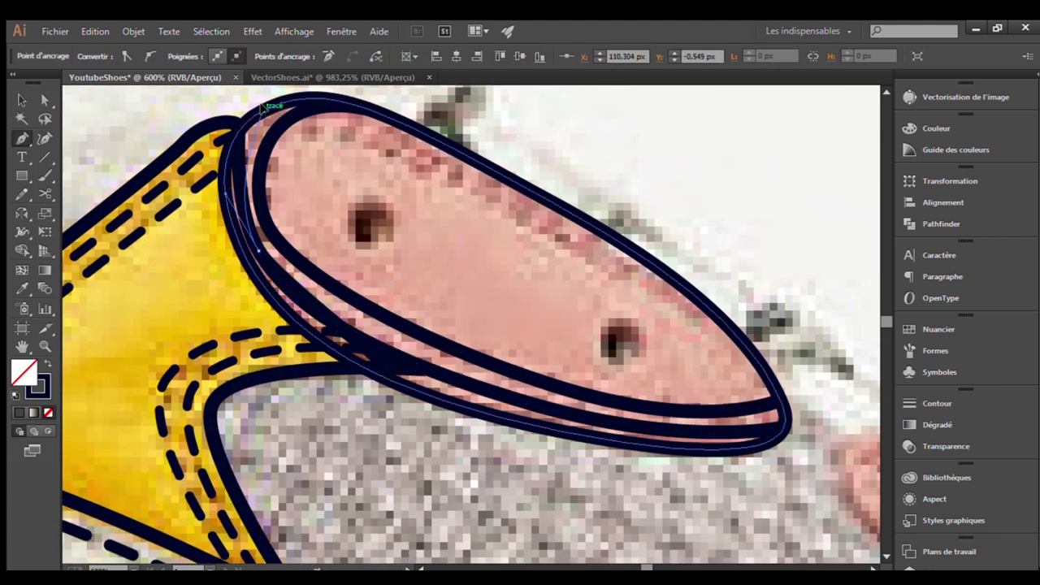
key(v)
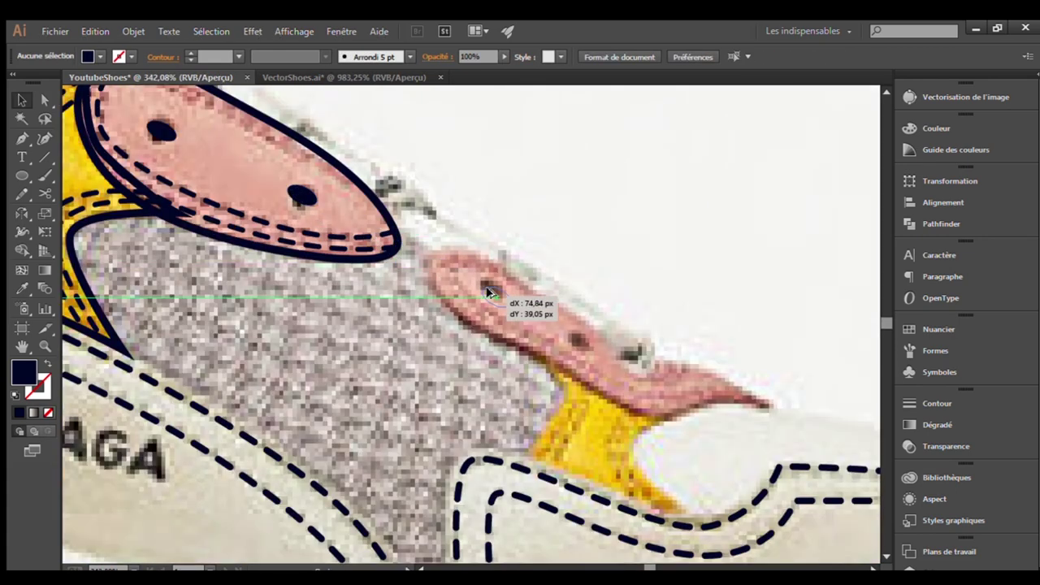
Copy the navy eyelet hole onto the second pink tab
drag(297, 196, 490, 285)
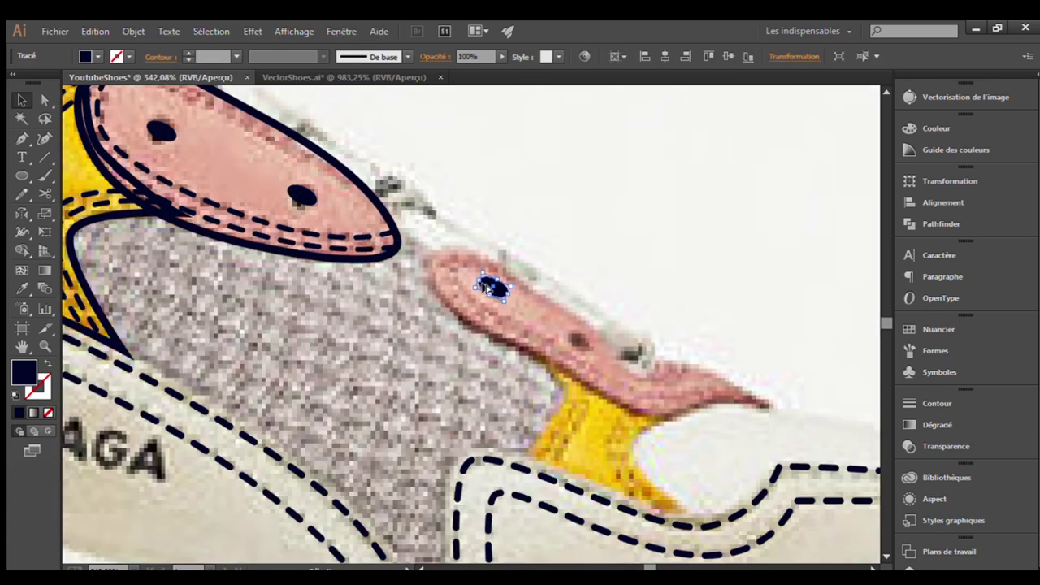
scroll(490, 285, up, 3)
click(485, 327)
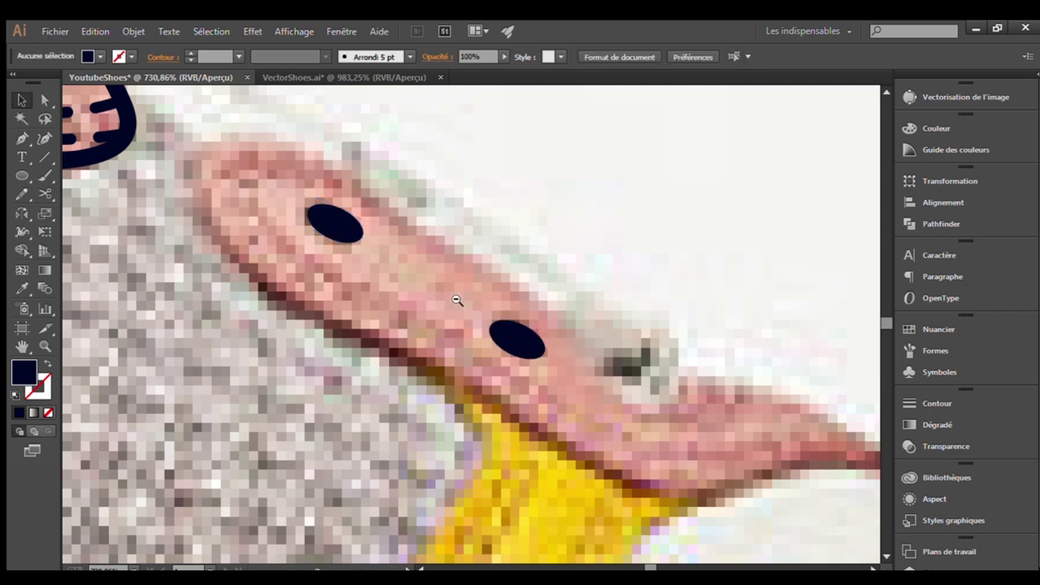
scroll(452, 301, down, 10)
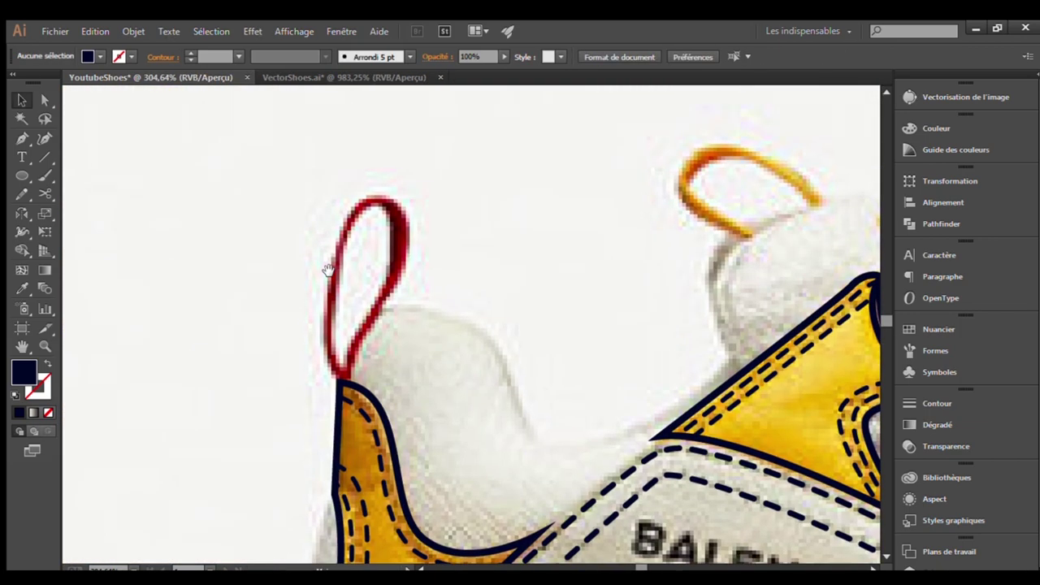
Trace a closed stroked outline around the yellow piece beneath the second pink tab
scroll(322, 285, up, 3)
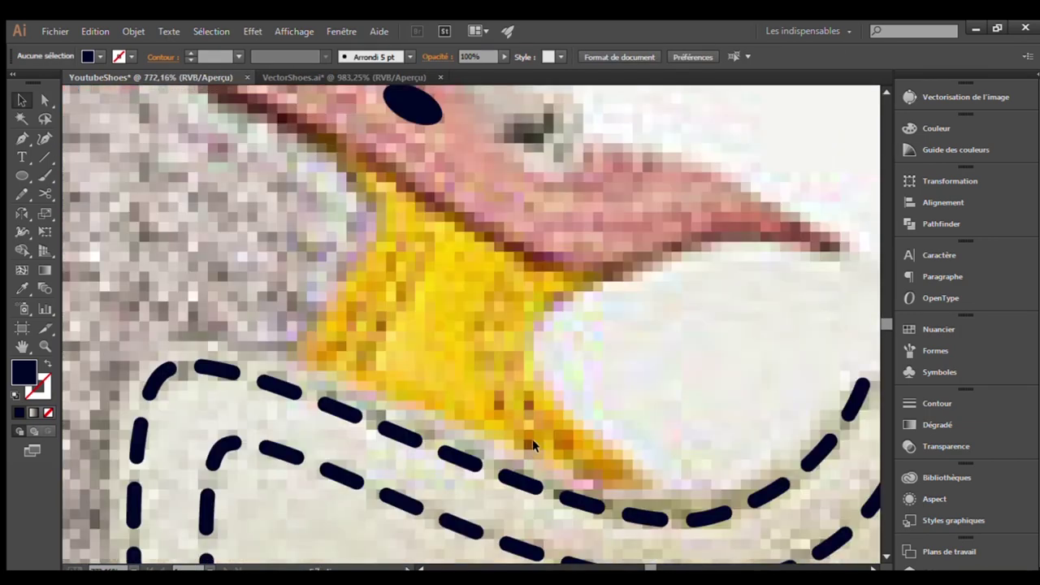
key(p)
drag(345, 136, 379, 224)
click(306, 373)
scroll(365, 350, down, 4)
scroll(366, 349, right, 3)
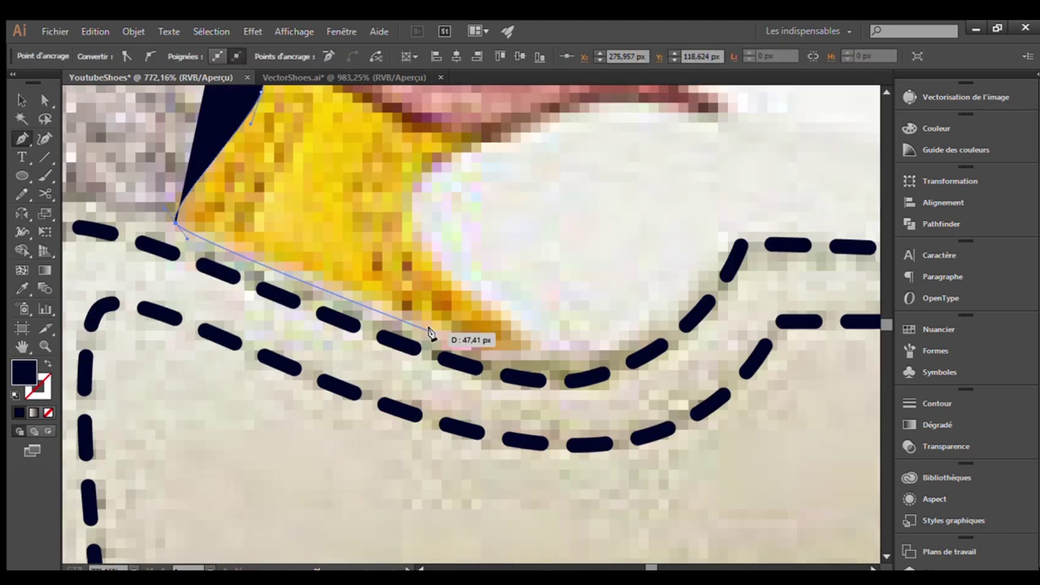
drag(577, 347, 506, 335)
key(shift+x)
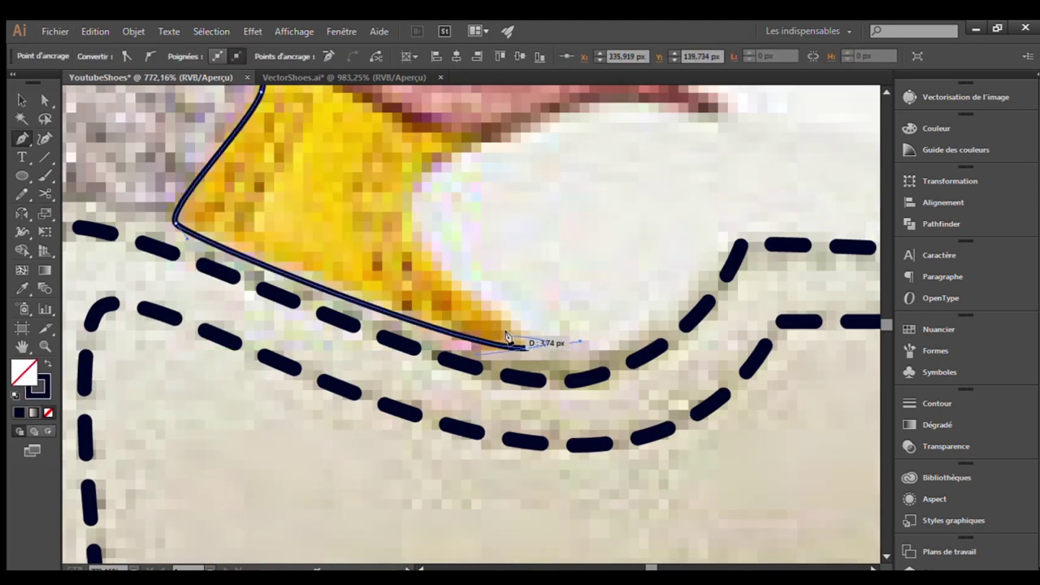
drag(424, 256, 406, 228)
drag(450, 150, 480, 154)
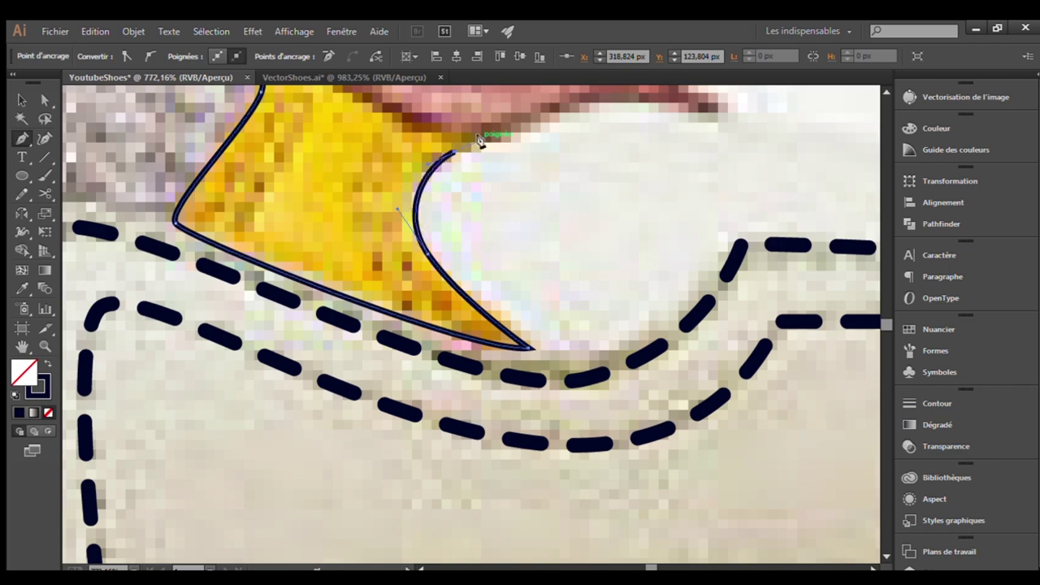
drag(383, 121, 535, 328)
click(371, 205)
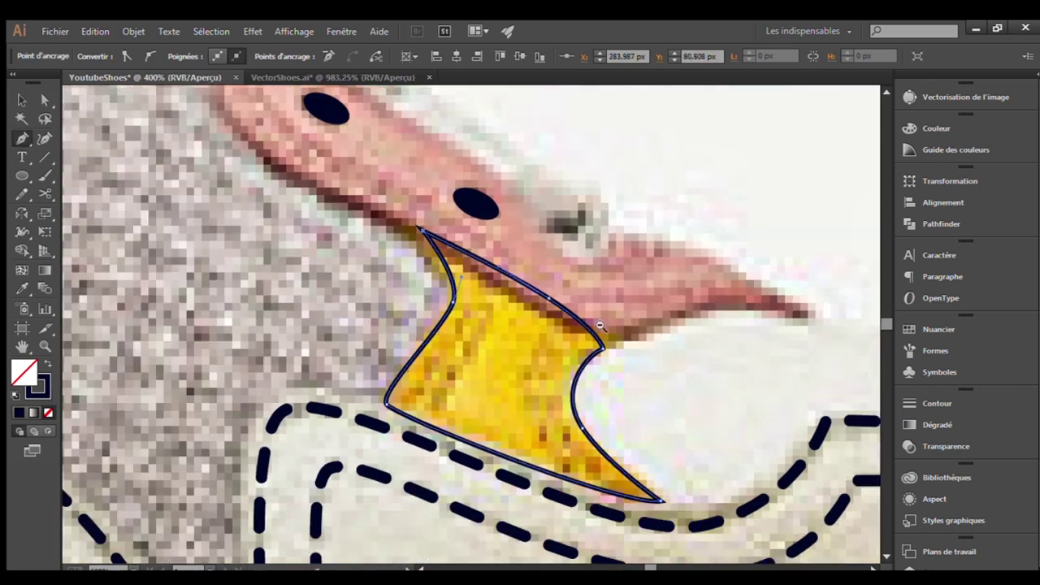
scroll(417, 382, down, 2)
scroll(551, 298, up, 3)
Trace the pink pull tab from tip to notch and give it the thick navy outline
drag(615, 321, 655, 343)
scroll(634, 341, down, 2)
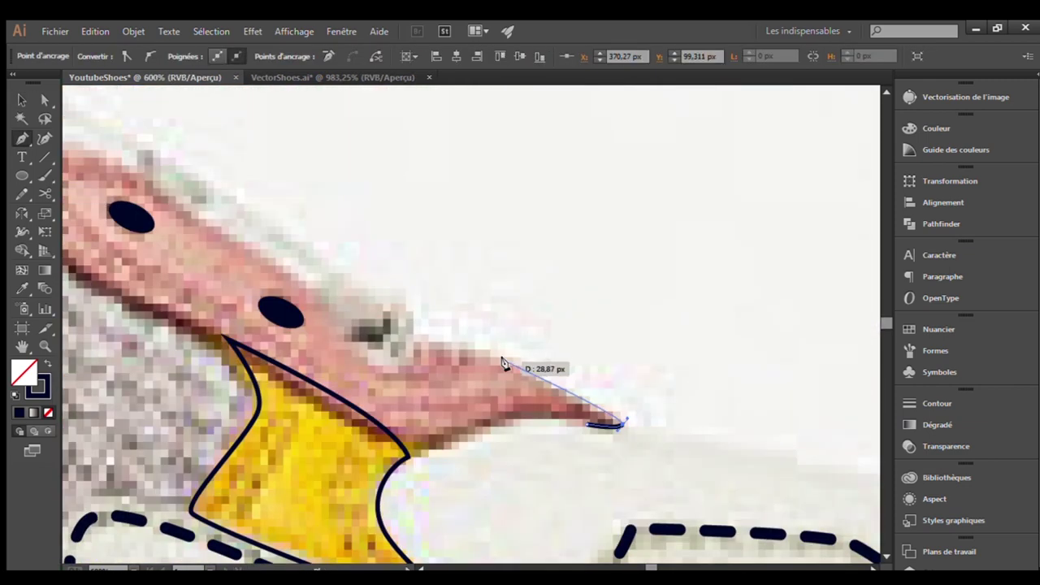
drag(506, 362, 574, 282)
drag(447, 218, 435, 294)
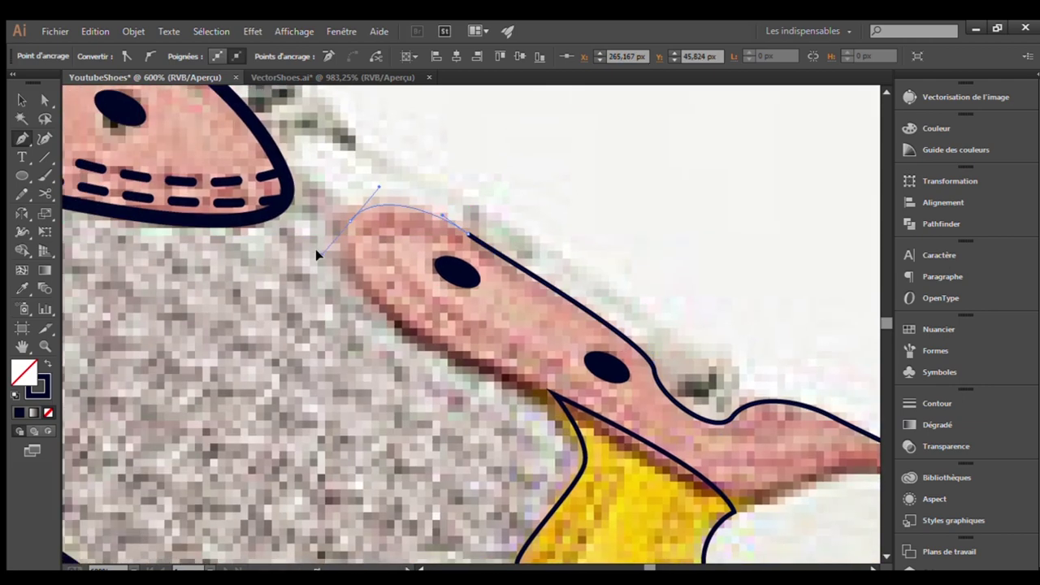
drag(313, 153, 433, 296)
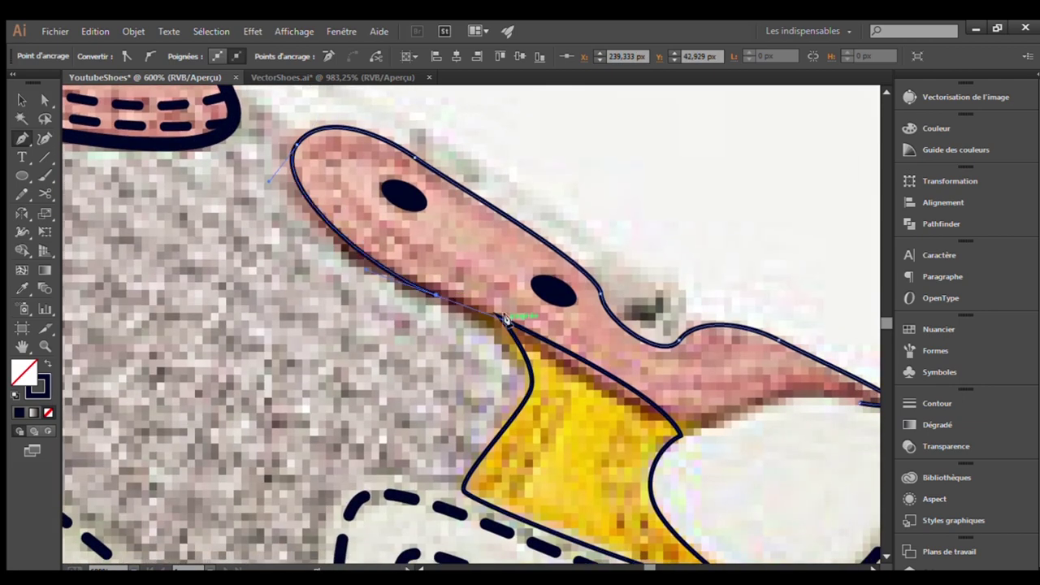
drag(679, 433, 575, 368)
drag(576, 367, 678, 352)
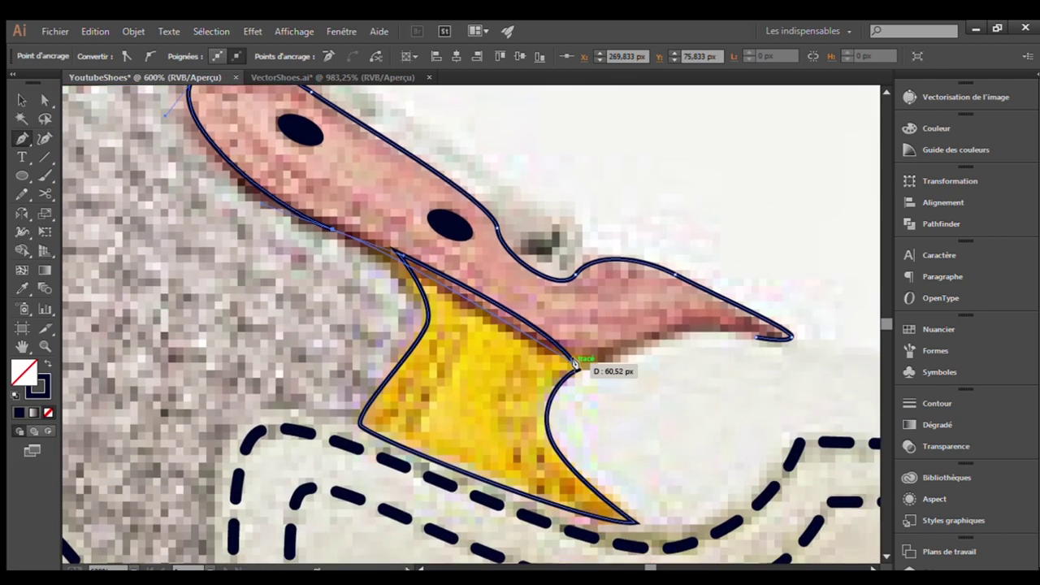
key(ctrl+minus)
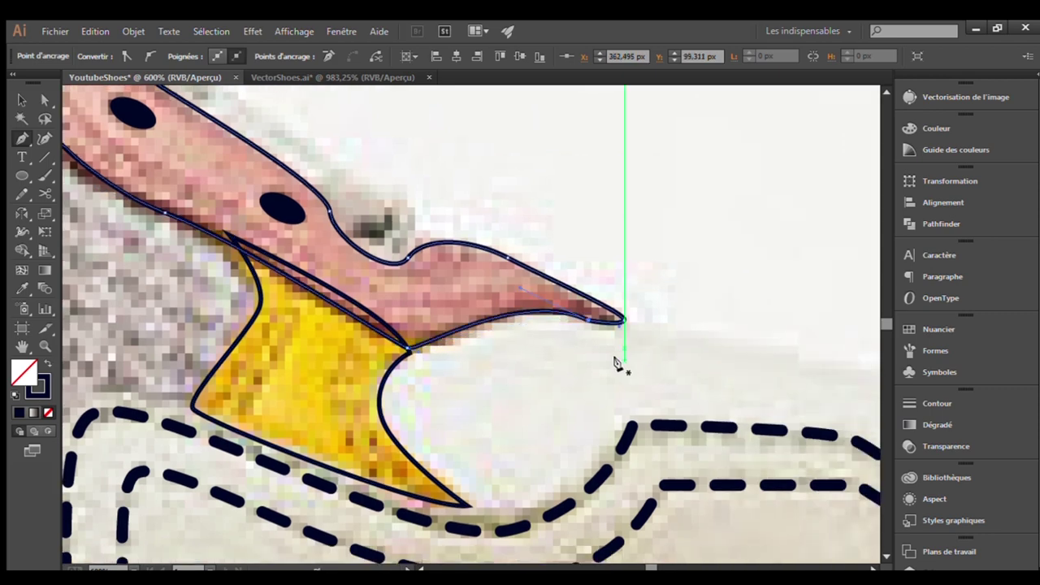
key(ctrl+minus)
key(i)
click(279, 238)
key(ctrl+shift+a)
scroll(478, 349, up, 5)
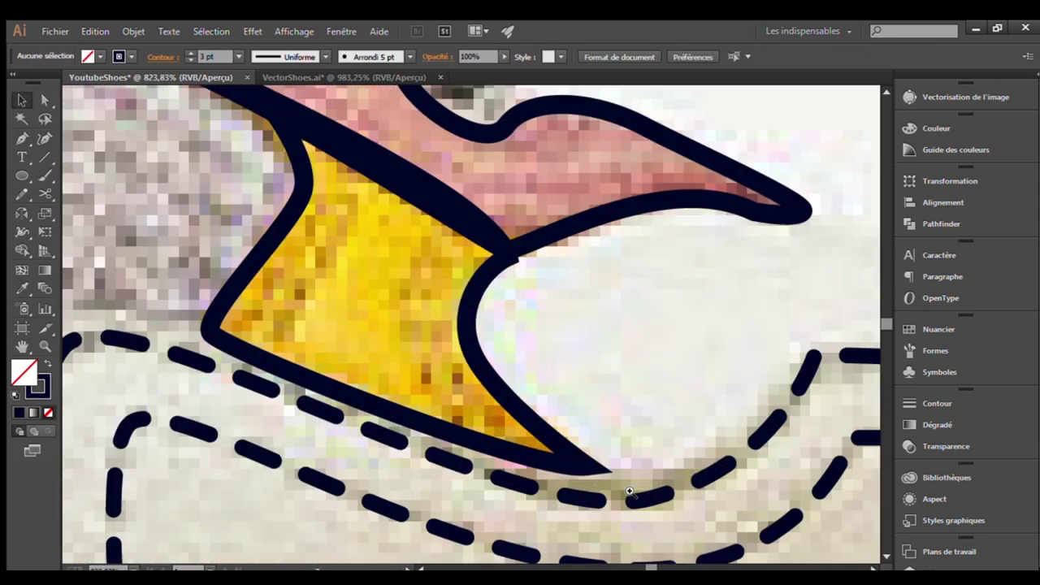
Draw a stitch line inside the yellow piece starting at the tab notch
key(p)
click(329, 150)
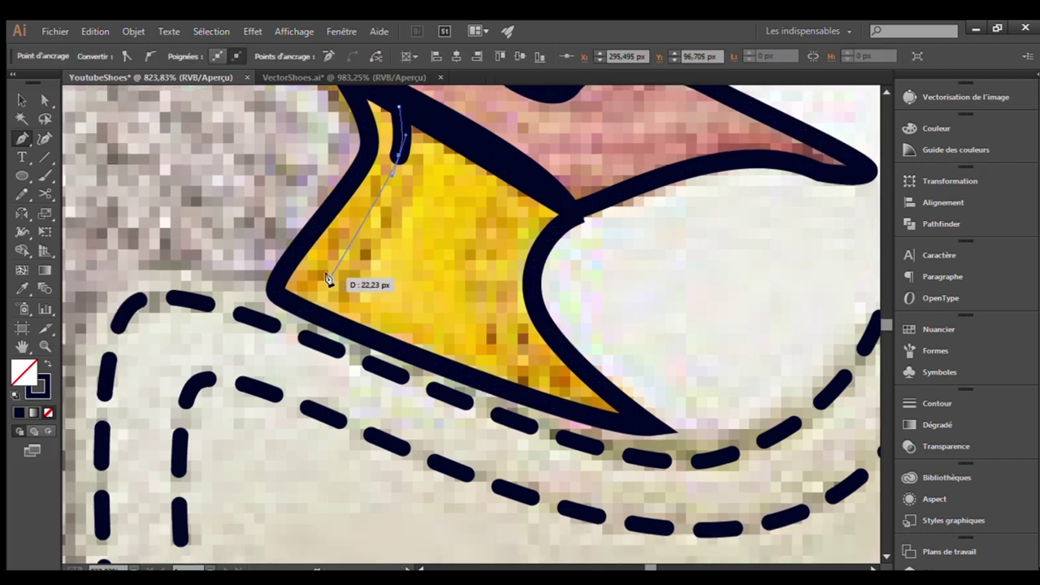
click(325, 317)
click(440, 133)
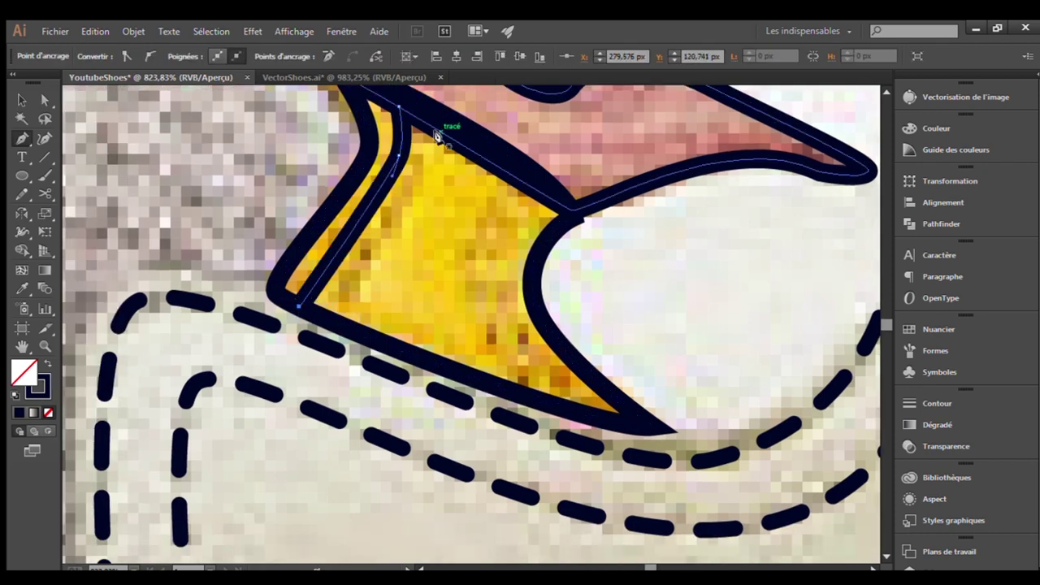
key(v)
scroll(390, 308, down, 5)
Draw a stitch up the yellow piece's inner curve and reshape it to follow the edge
key(ctrl+shift+a)
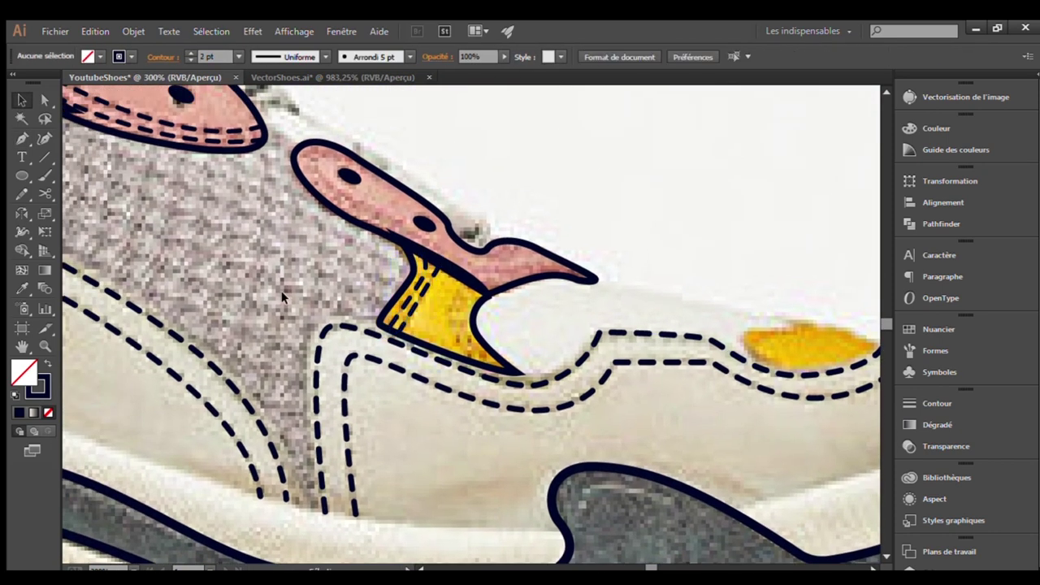
scroll(494, 293, up, 4)
key(p)
click(449, 421)
drag(376, 335, 364, 276)
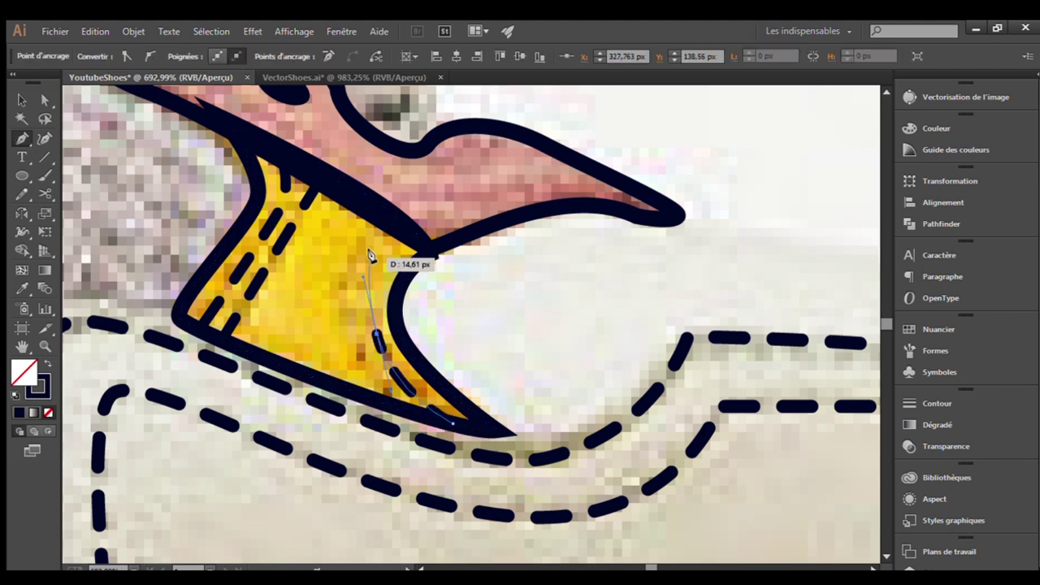
click(410, 237)
key(a)
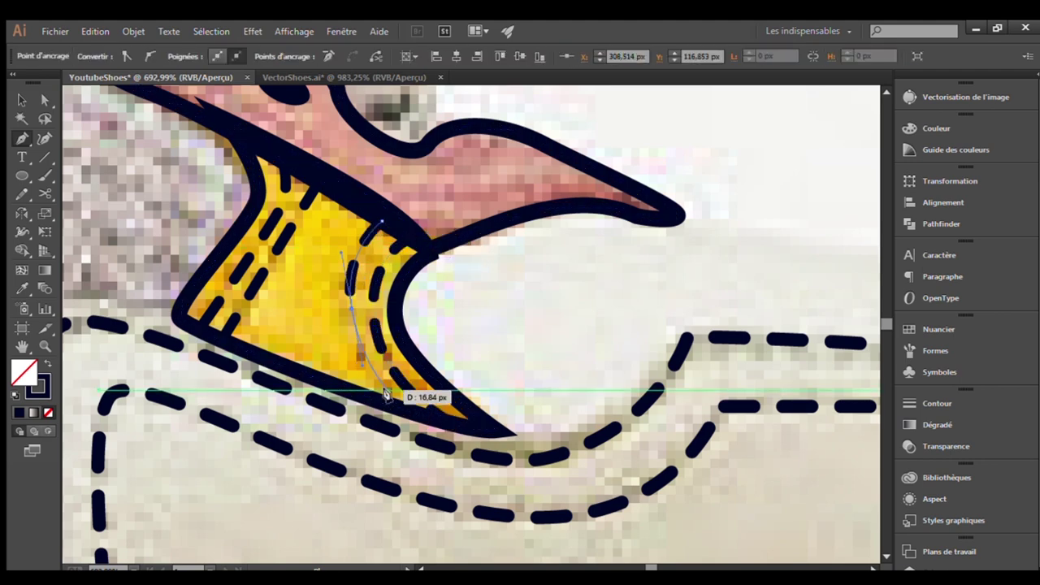
drag(378, 341, 347, 316)
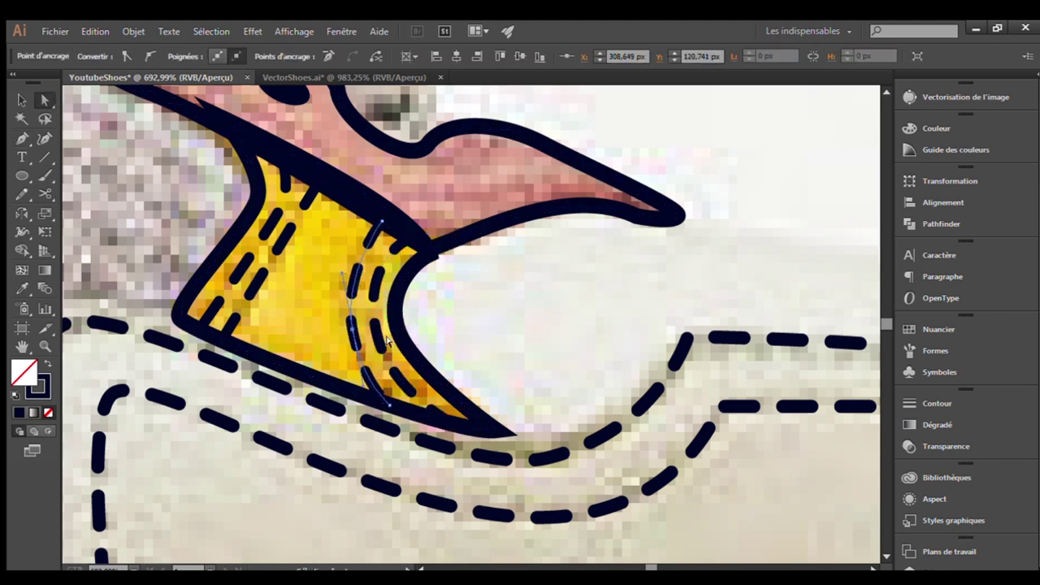
key(v)
click(337, 267)
Add a stitch inside the pull tab's rounded end and lower edge, nudging its top anchor
scroll(338, 266, down, 3)
scroll(337, 266, down, 5)
scroll(533, 371, up, 5)
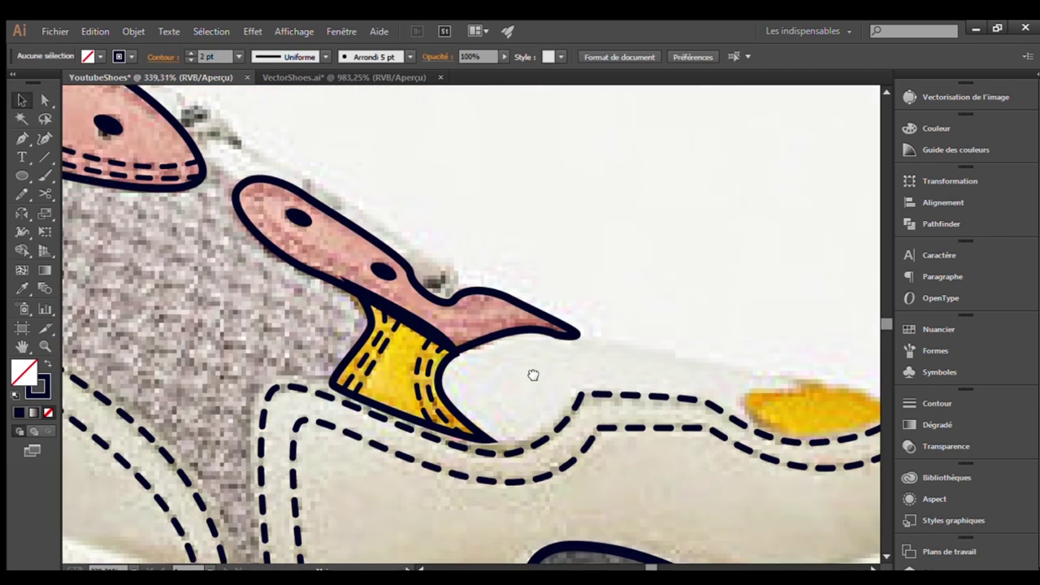
scroll(456, 389, up, 3)
drag(296, 167, 217, 237)
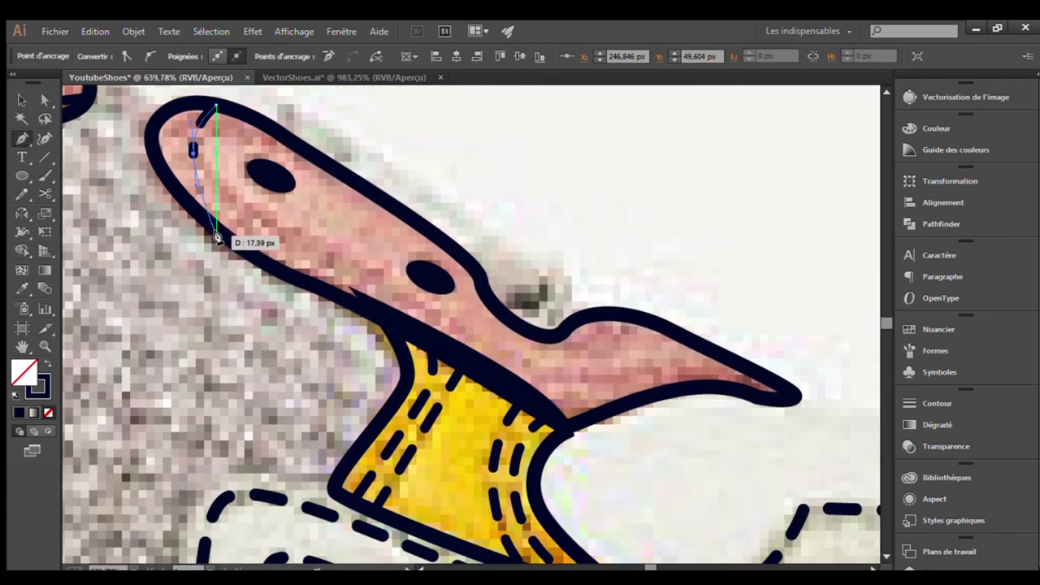
drag(465, 350, 467, 351)
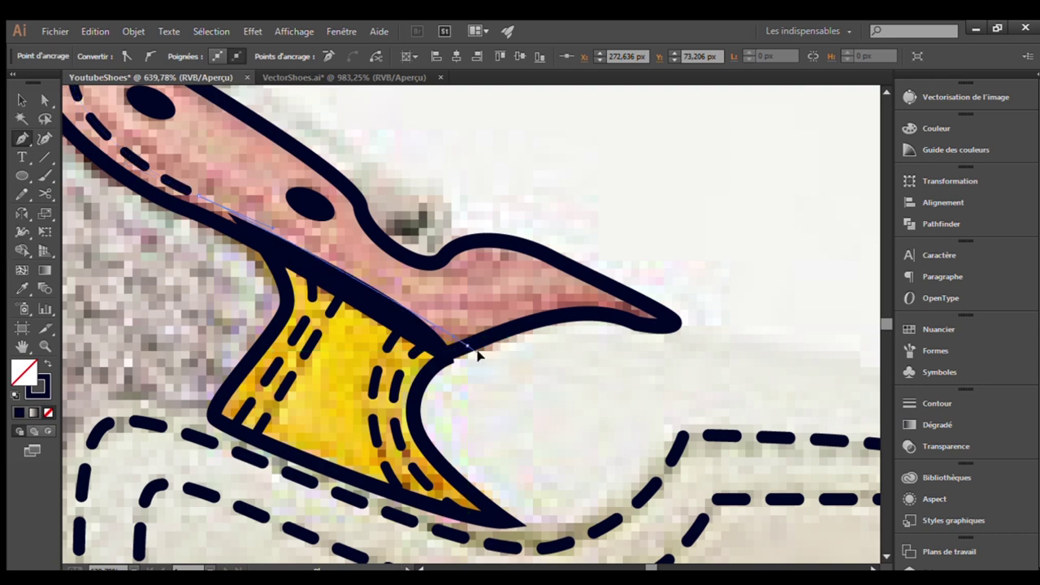
scroll(478, 356, down, 3)
key(a)
scroll(315, 187, up, 5)
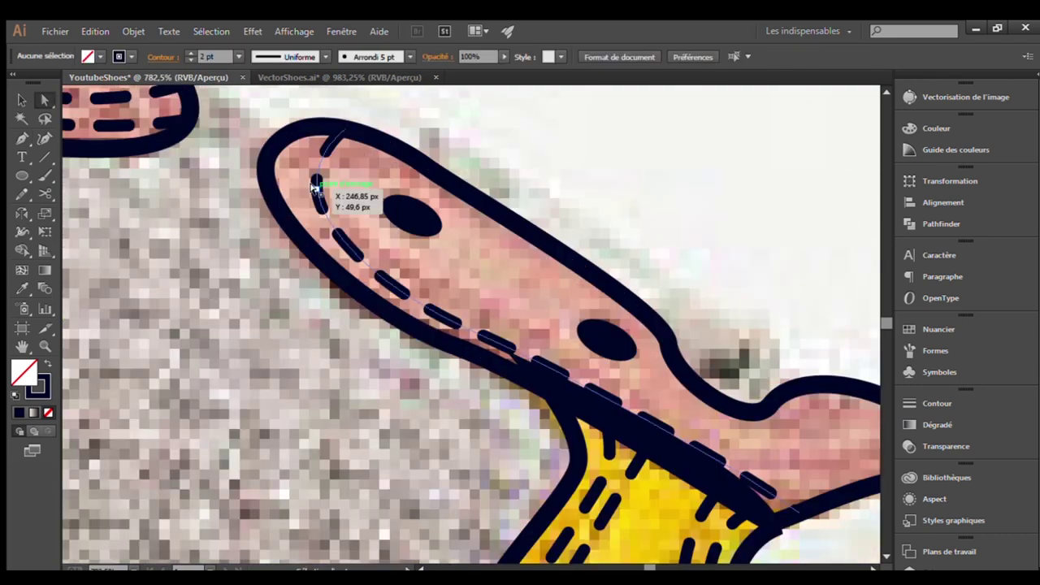
drag(315, 187, 299, 181)
Extend the pull tab's stitch line from its top anchor toward the tab notch
key(p)
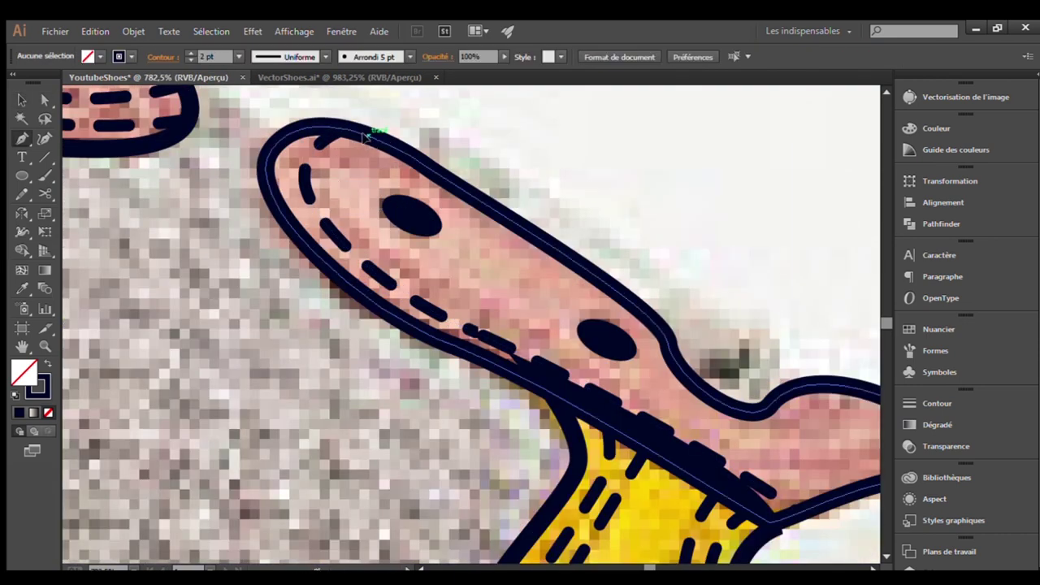
click(335, 180)
drag(363, 295, 220, 192)
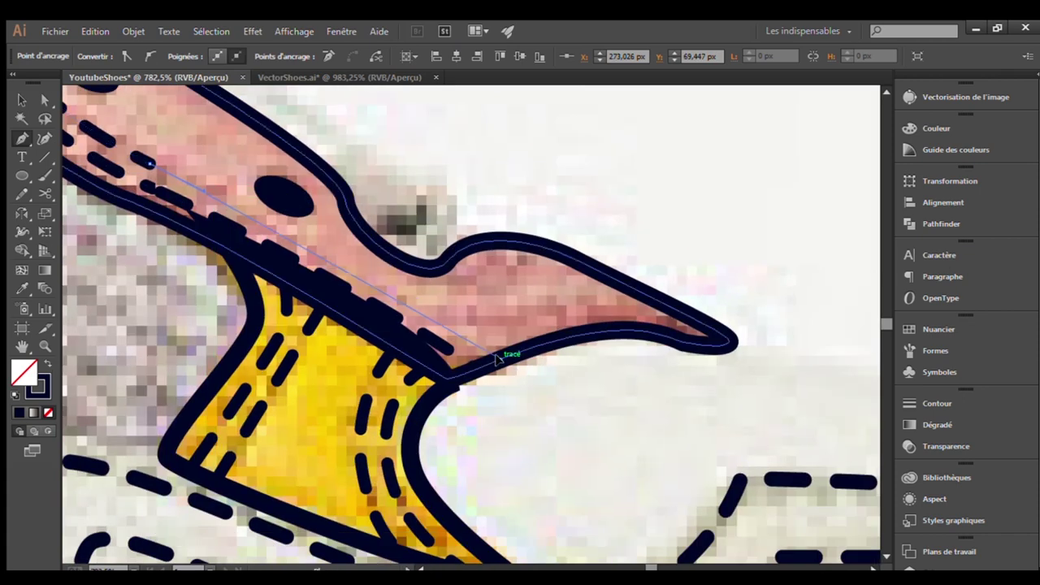
Trace a closed 1 pt navy outline around the small yellow side patch
key(v)
key(ctrl+0)
scroll(569, 358, up, 5)
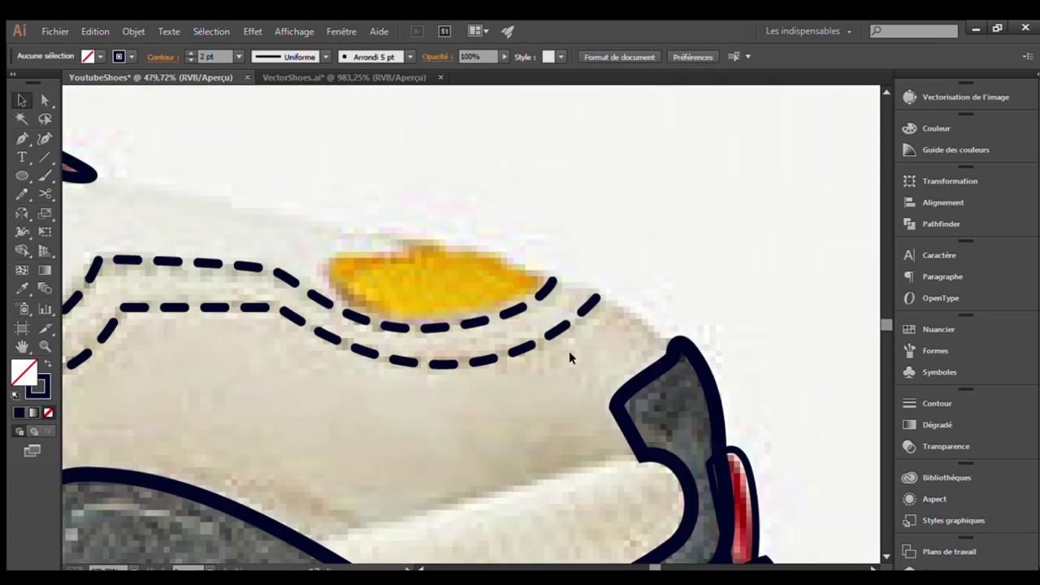
scroll(413, 207, up, 1)
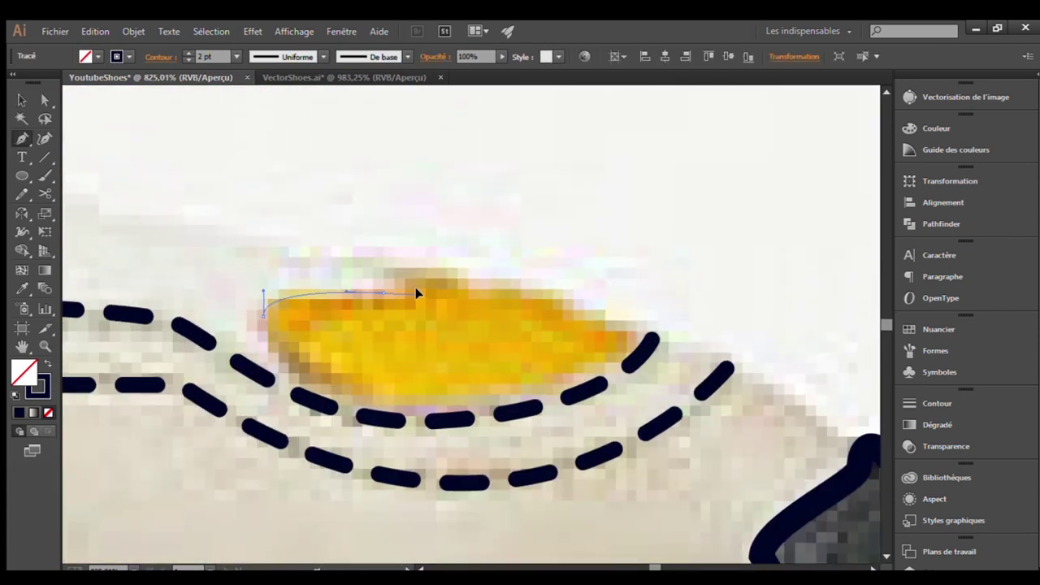
drag(415, 292, 496, 290)
drag(574, 297, 576, 302)
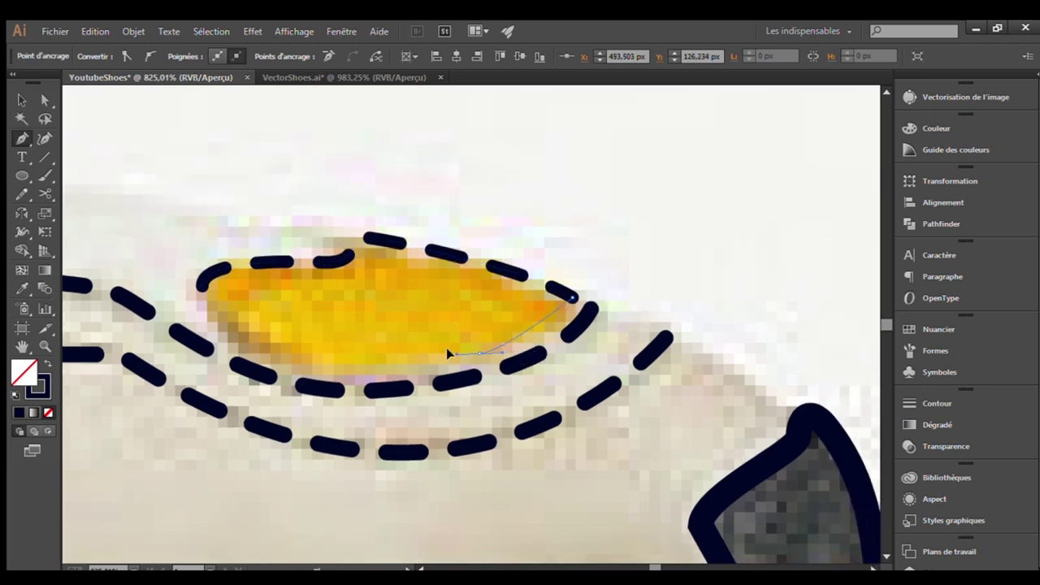
scroll(446, 354, left, 3)
drag(387, 350, 349, 301)
key(v)
key(ctrl+minus)
key(ctrl+minus)
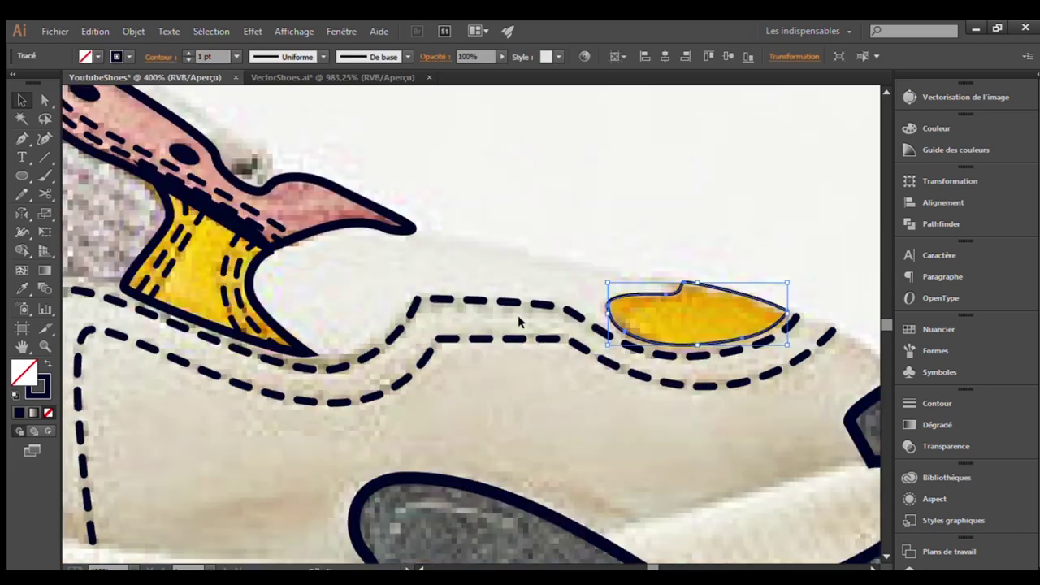
key(ctrl+shift+a)
key(ctrl+minus)
key(ctrl+minus)
key(ctrl+minus)
key(ctrl+minus)
key(ctrl+minus)
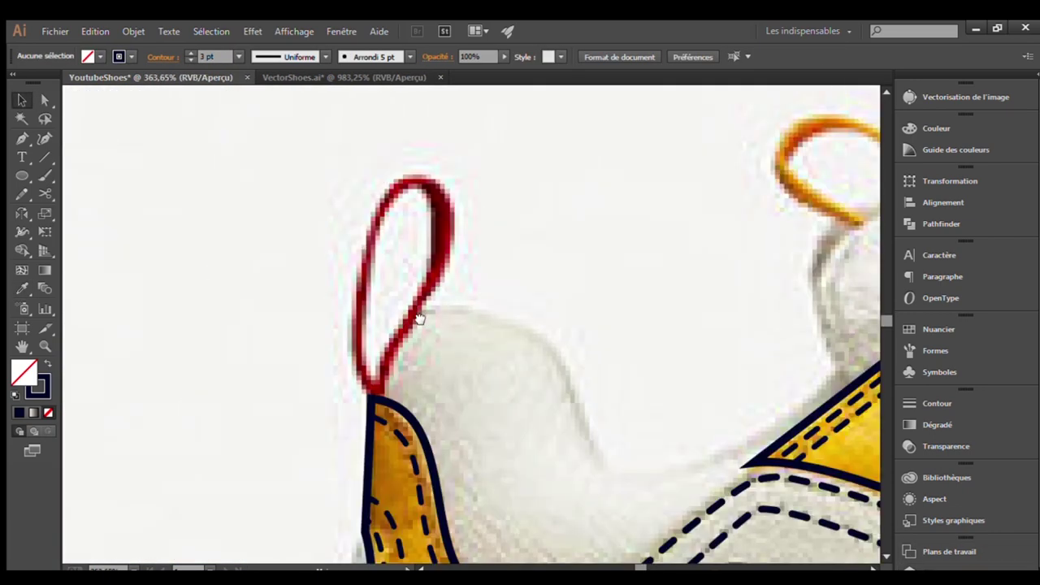
Start a curved pen outline around the red heel loop, then deselect it
key(p)
click(354, 445)
drag(341, 382, 387, 228)
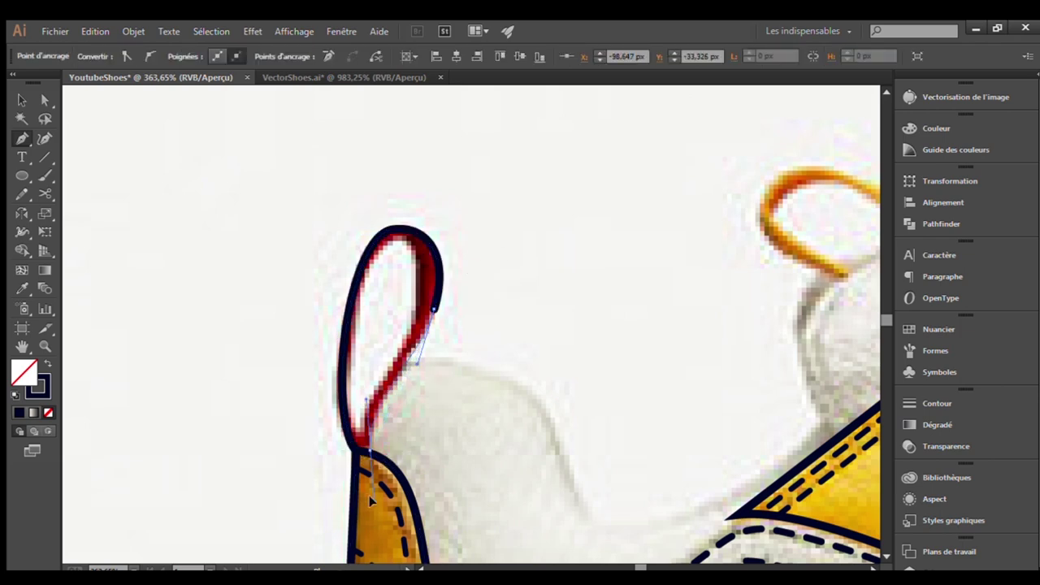
click(307, 233)
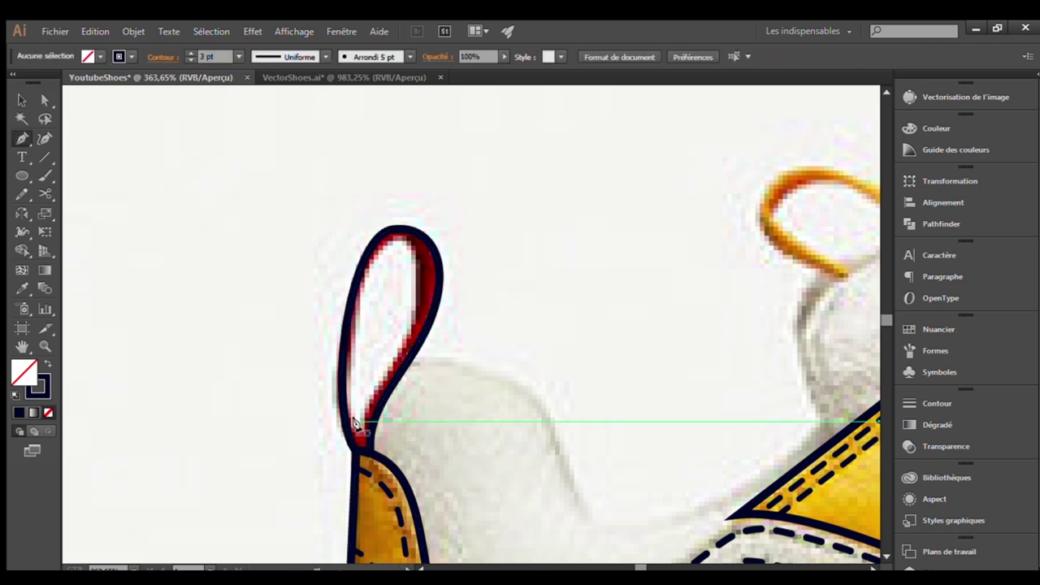
Retrace the heel loop as a closed shape and swap its stroke into a solid fill
scroll(355, 423, up, 5)
scroll(515, 422, down, 2)
scroll(441, 379, down, 2)
drag(435, 455, 485, 398)
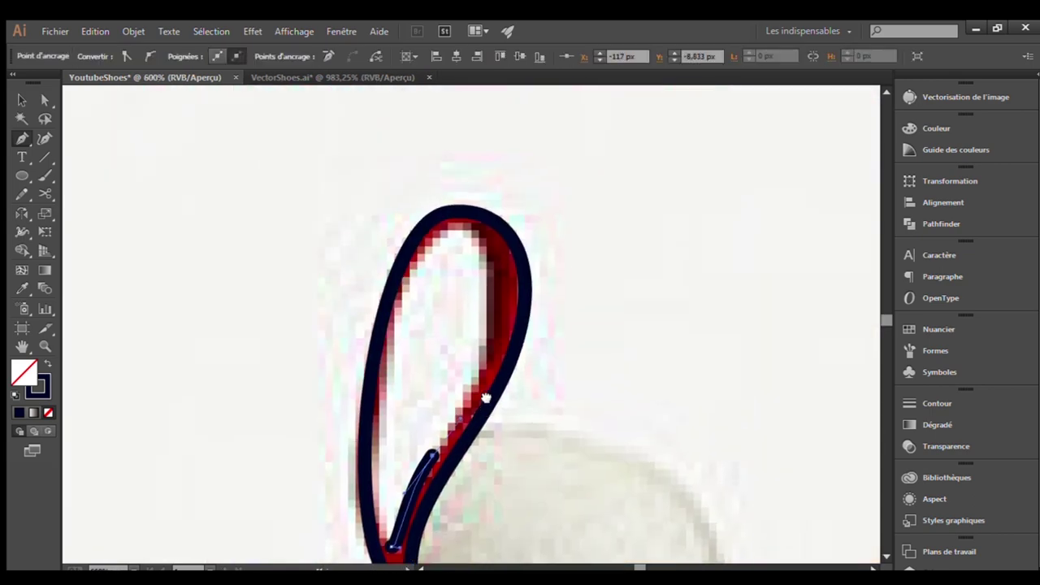
drag(484, 326, 482, 287)
scroll(469, 286, up, 2)
drag(476, 341, 476, 360)
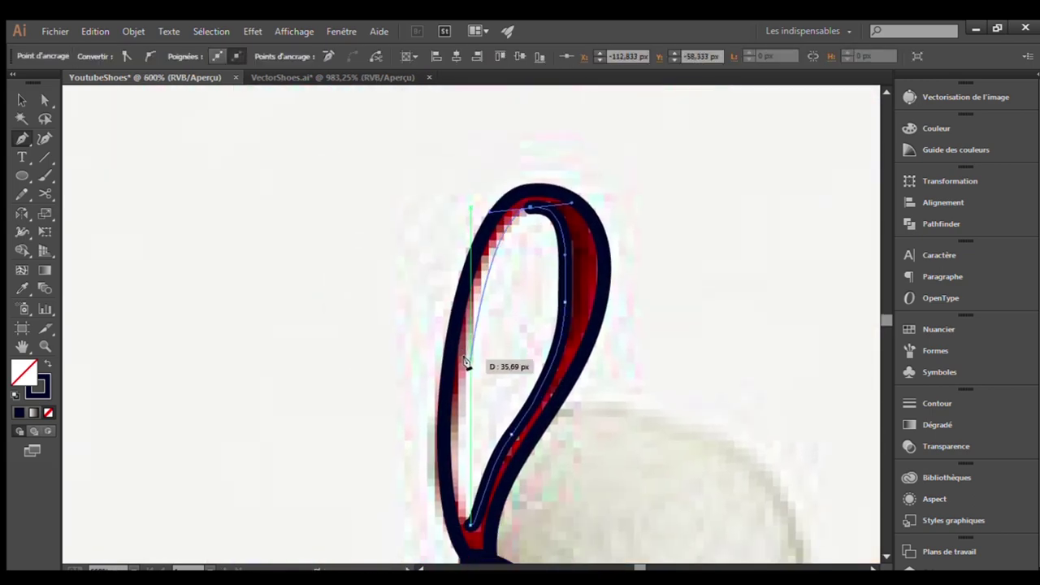
scroll(476, 360, down, 3)
key(v)
key(shift+x)
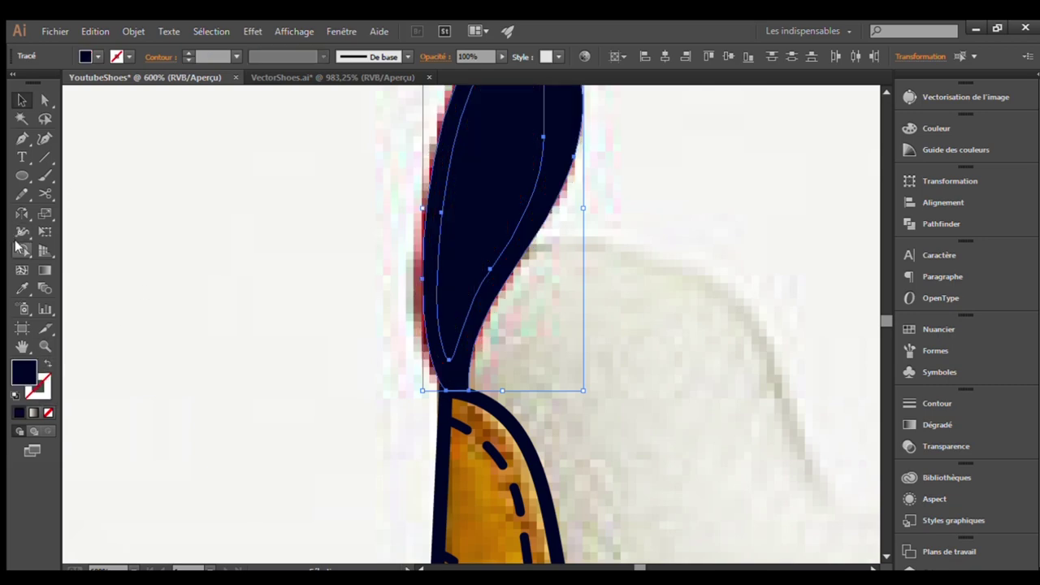
click(390, 230)
key(ctrl+0)
Sample the photo's red loop colour and start a red outline path around the top loop
key(i)
click(77, 131)
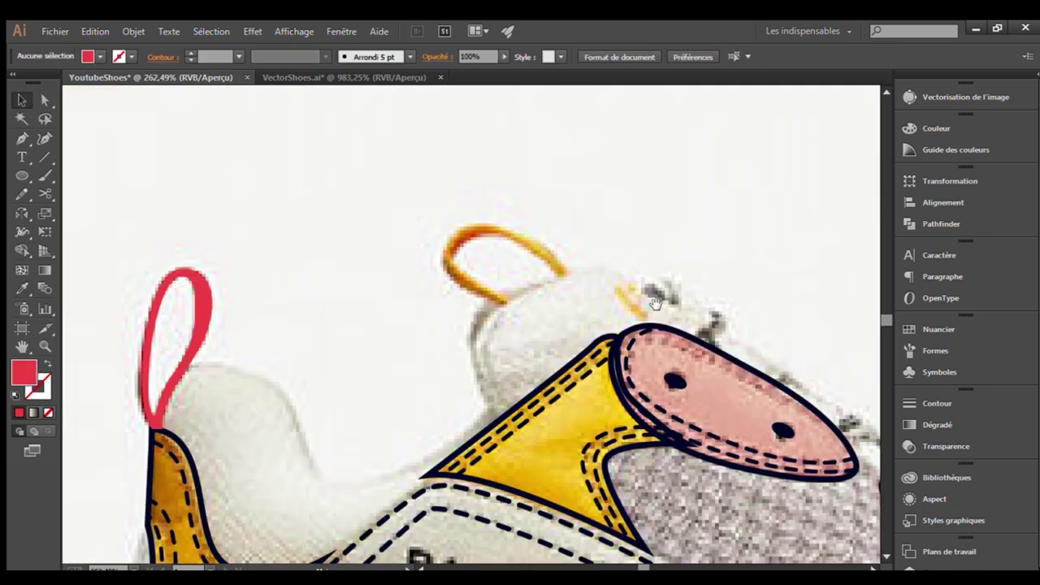
scroll(511, 439, up, 5)
click(539, 341)
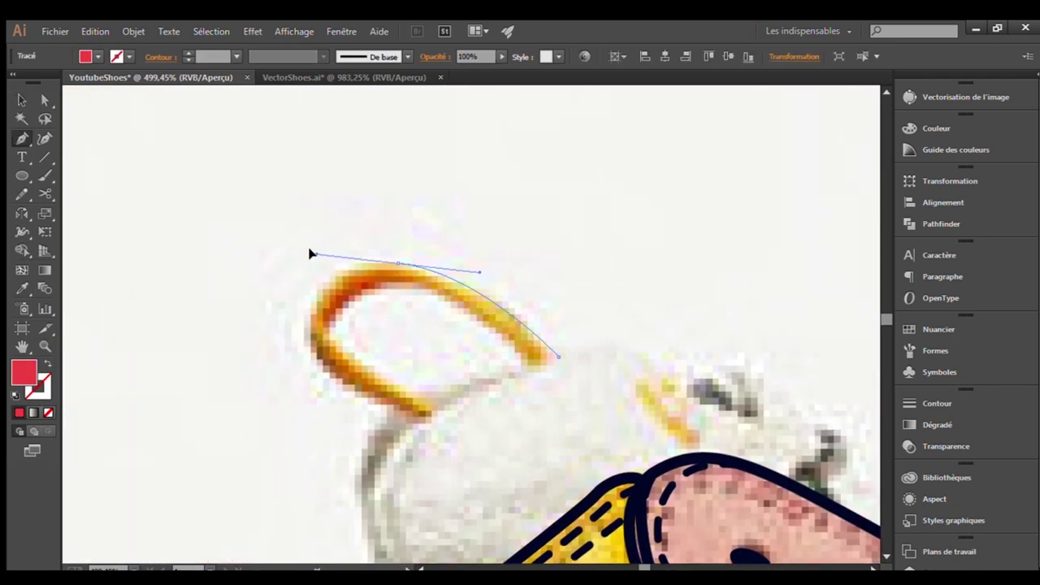
scroll(349, 243, down, 3)
mouse_move(309, 254)
mouse_down()
mouse_move(349, 243)
mouse_move(357, 272)
mouse_up()
scroll(413, 294, down, 1)
click(418, 290)
key(shift+x)
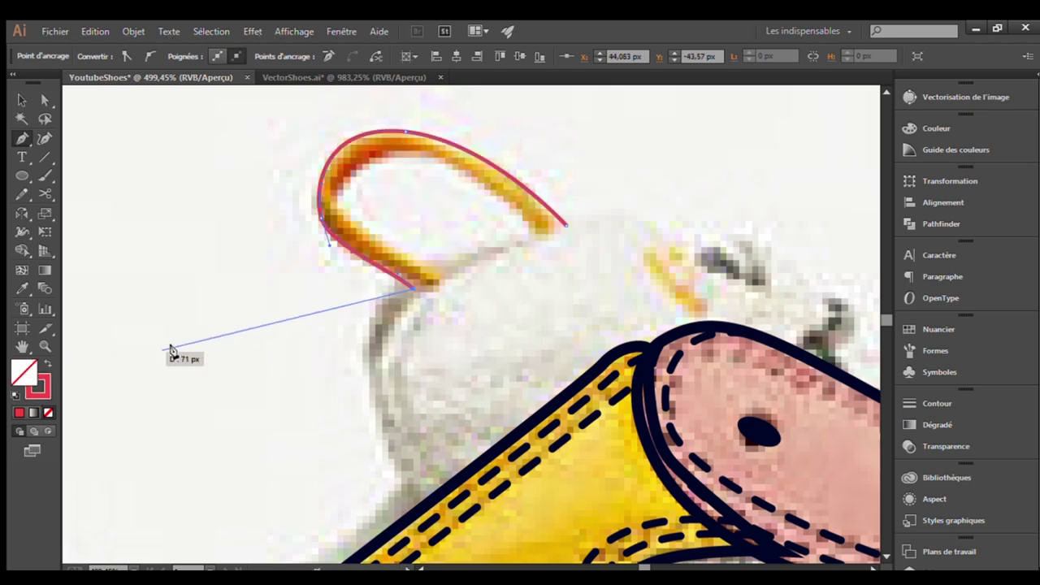
Close the top loop path and turn its red outline into a solid fill
ctrl+click(548, 265)
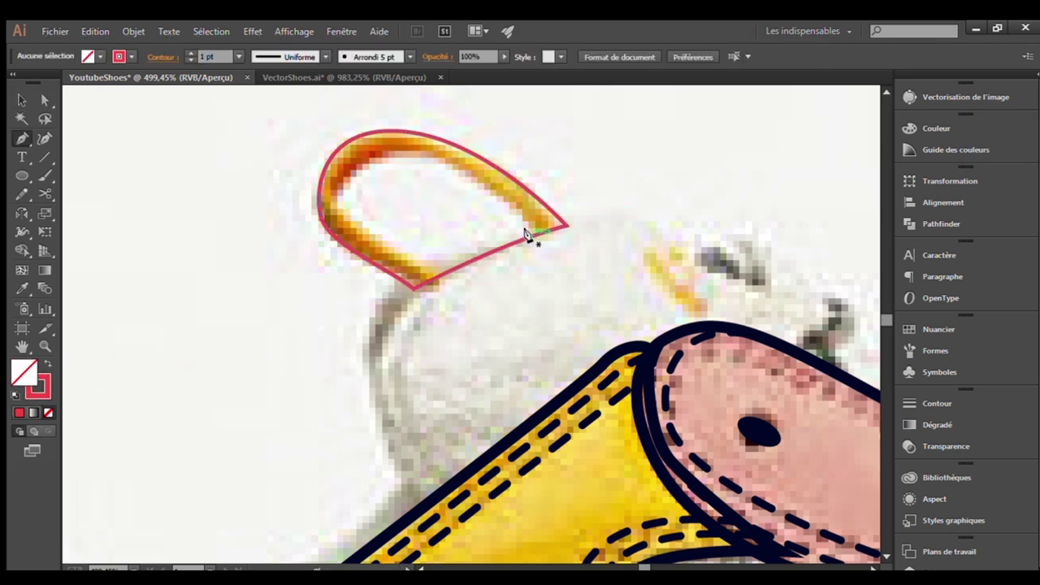
click(536, 237)
drag(477, 211, 489, 245)
click(373, 172)
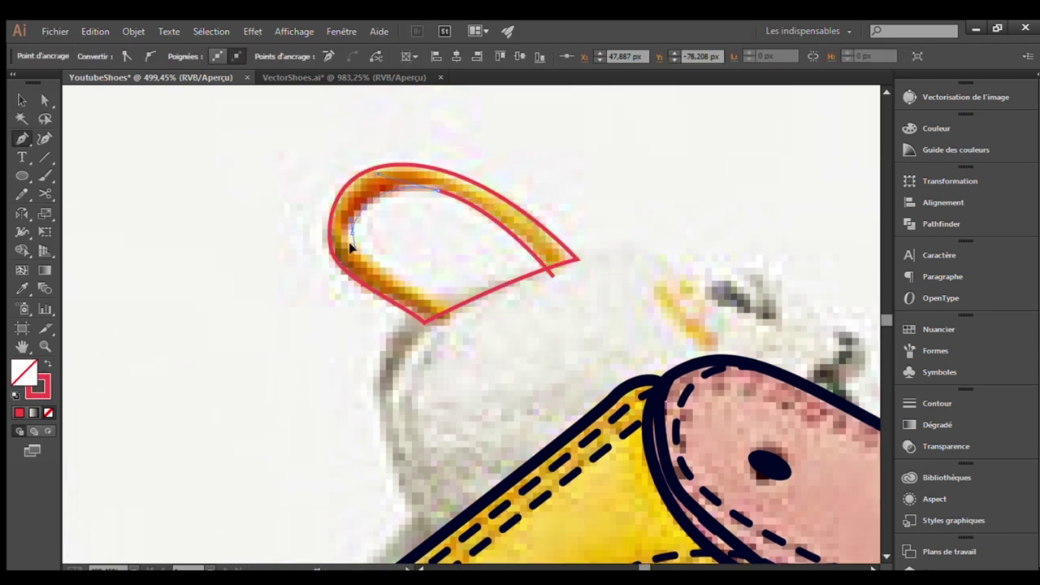
drag(488, 316, 441, 271)
ctrl+click(431, 298)
key(shift+x)
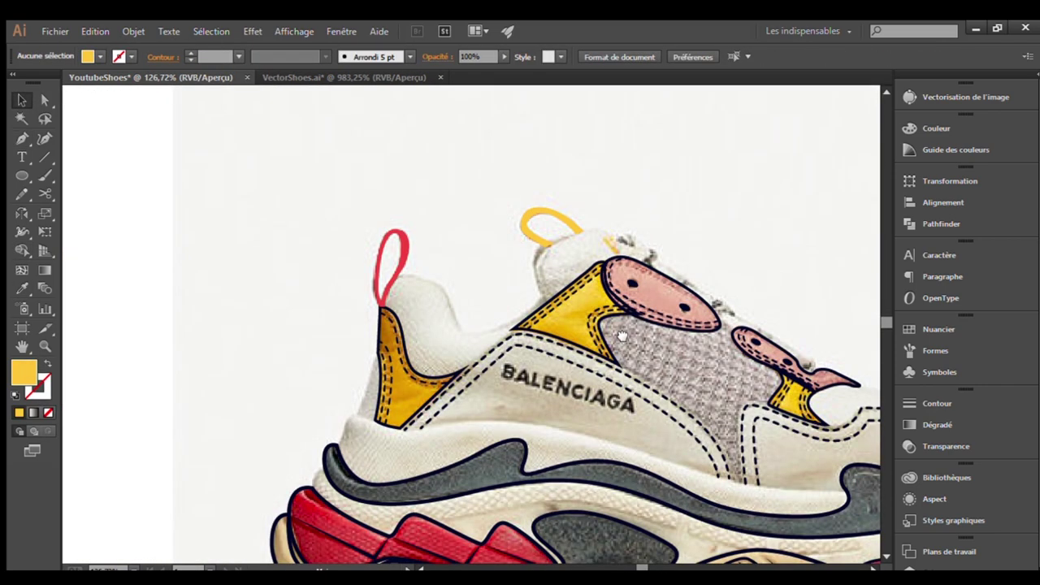
Start the navy outline at the toe with curved anchors, set to no fill
drag(622, 335, 422, 250)
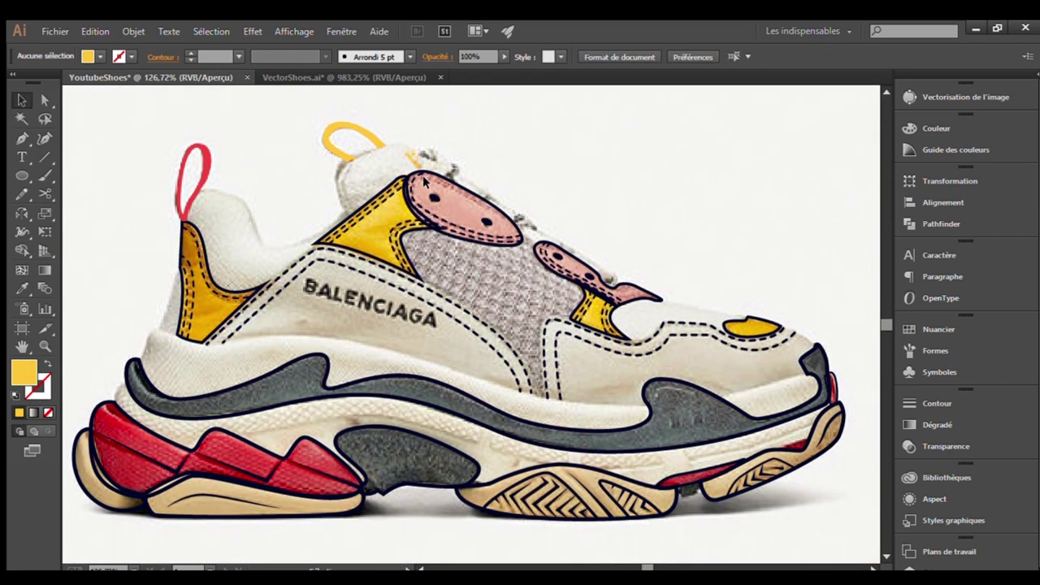
drag(175, 134, 448, 285)
key(p)
key(ctrl+1)
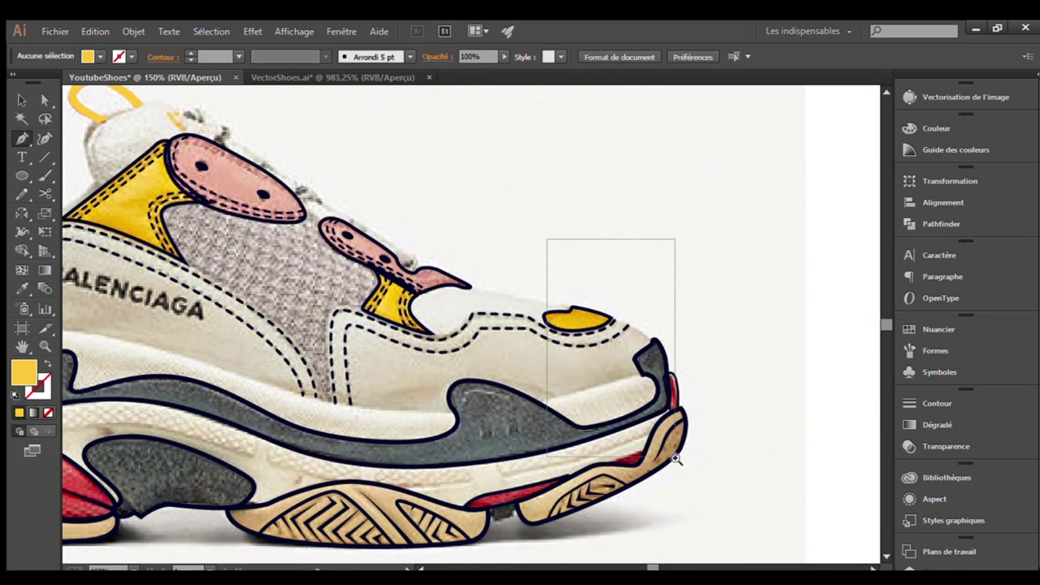
drag(548, 239, 673, 325)
click(558, 307)
scroll(559, 306, up, 3)
scroll(588, 431, down, 1)
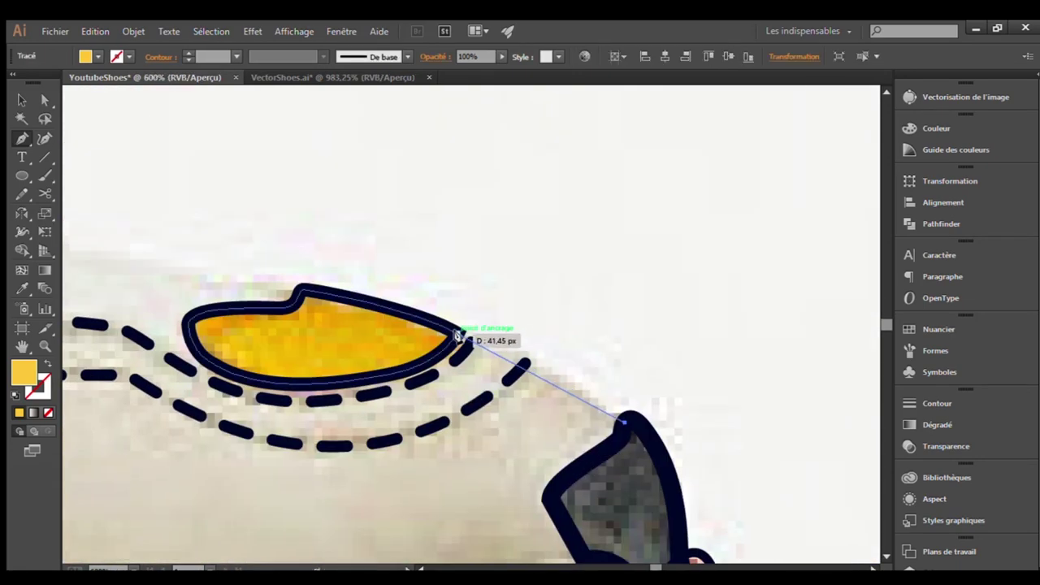
drag(368, 316, 686, 363)
scroll(687, 363, down, 1)
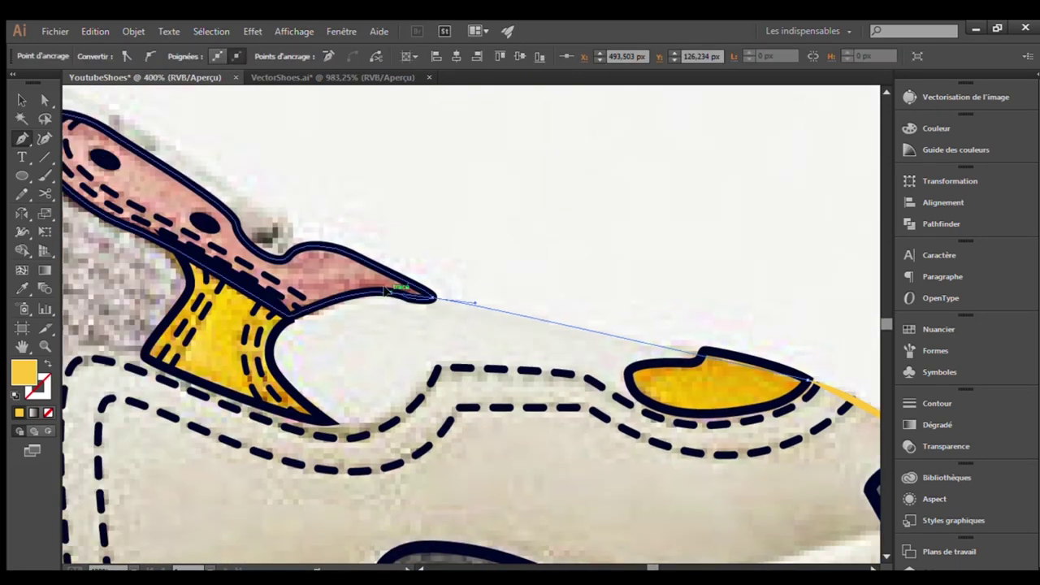
click(430, 297)
click(47, 366)
Extend the outline past the front lace tab around the collar, undoing one misplaced segment
scroll(337, 325, down, 2)
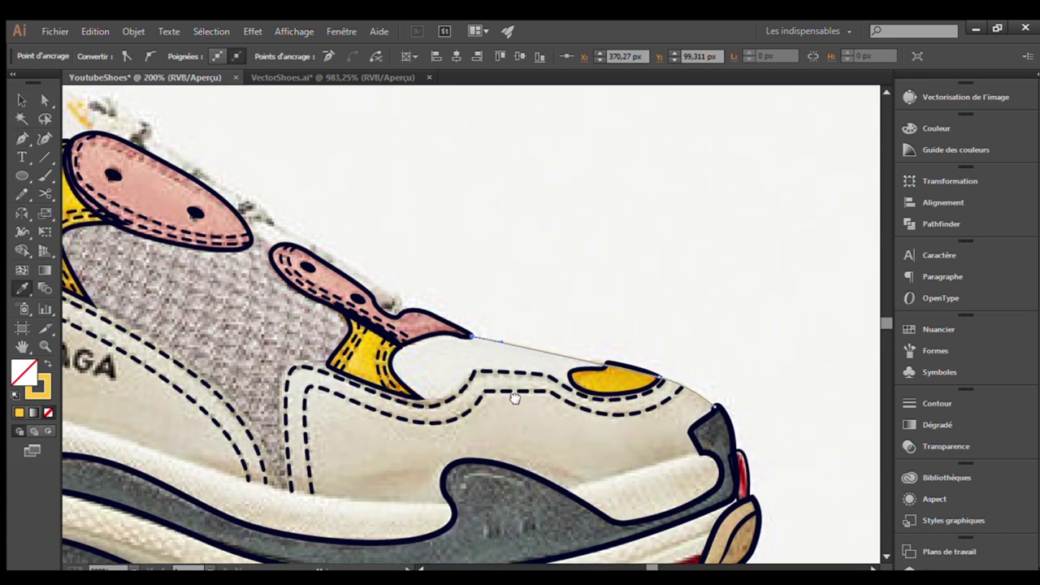
key(v)
scroll(467, 358, up, 2)
key(p)
drag(453, 313, 473, 390)
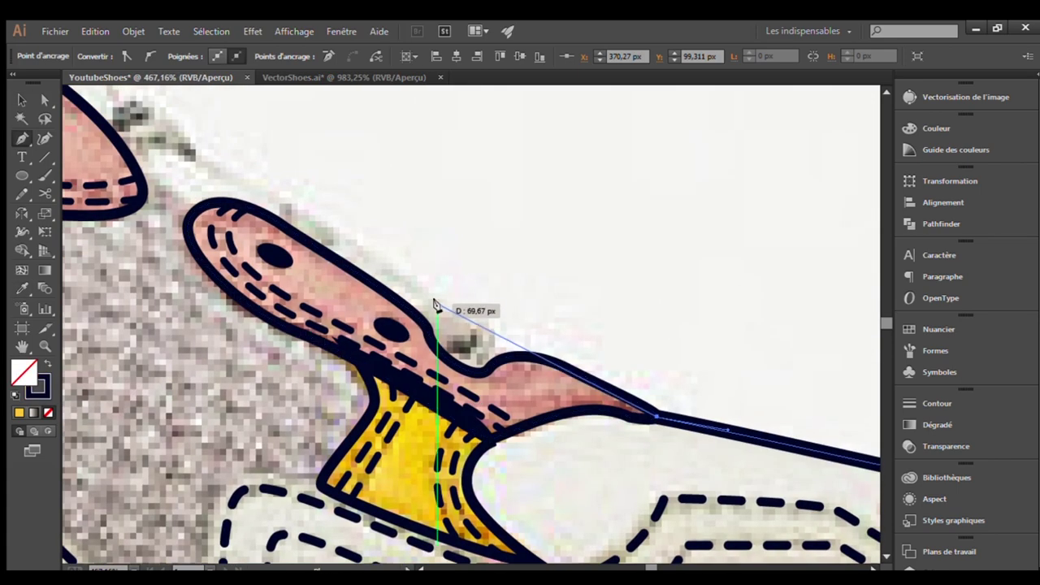
scroll(331, 227, down, 3)
scroll(437, 328, up, 1)
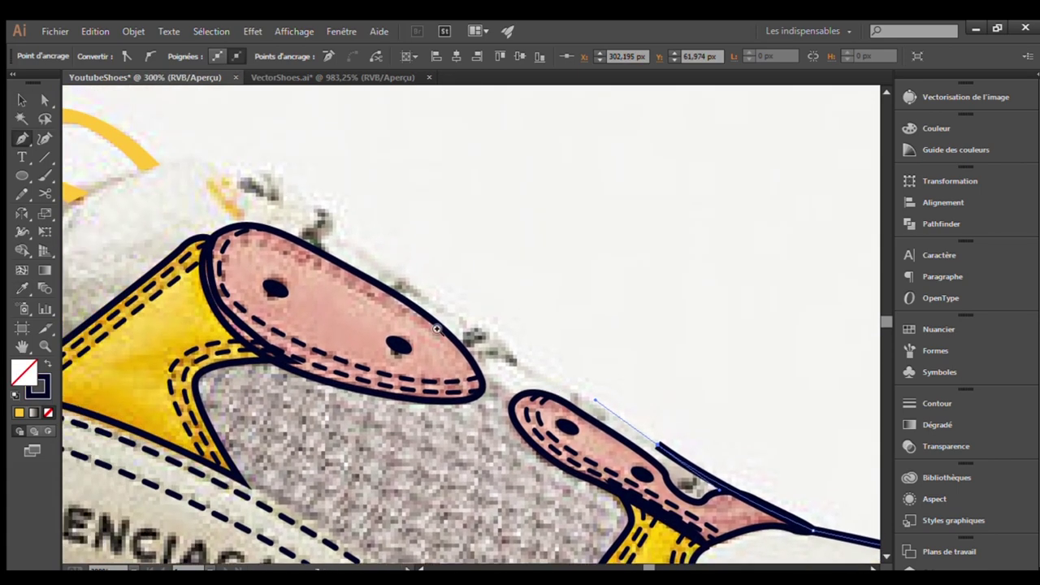
scroll(256, 183, down, 2)
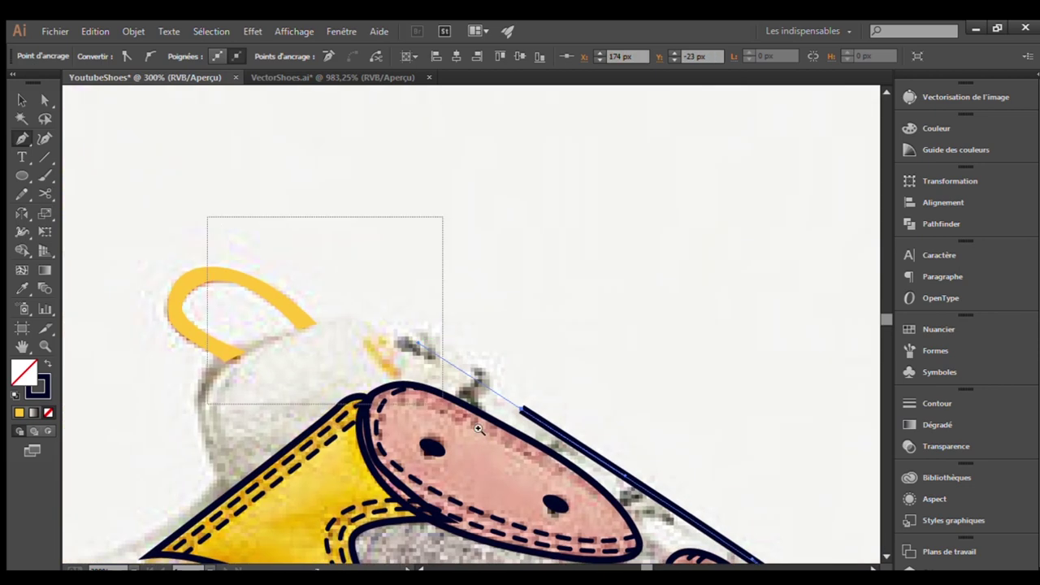
scroll(358, 247, up, 3)
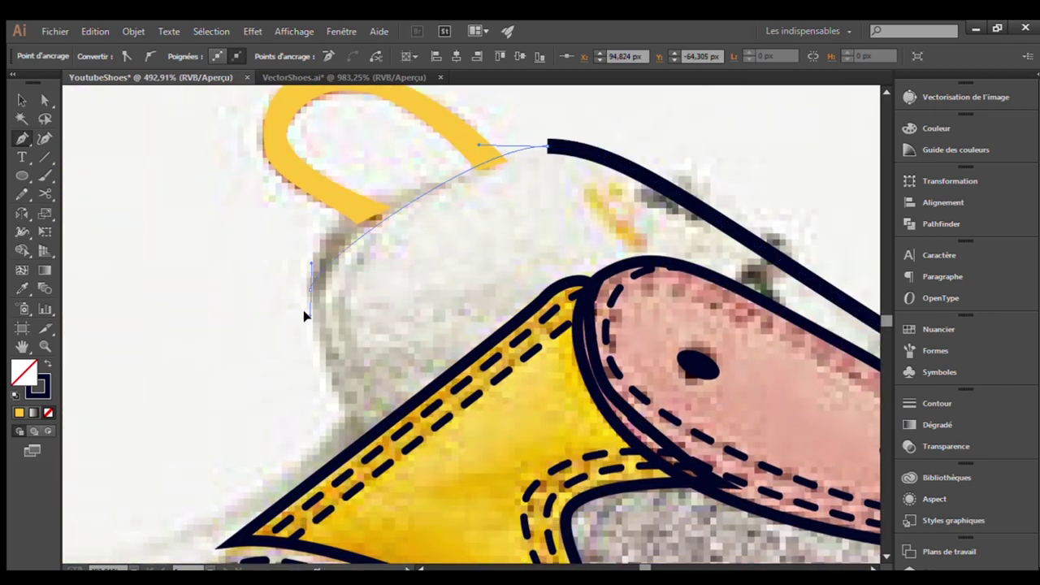
drag(311, 288, 311, 394)
scroll(479, 165, down, 3)
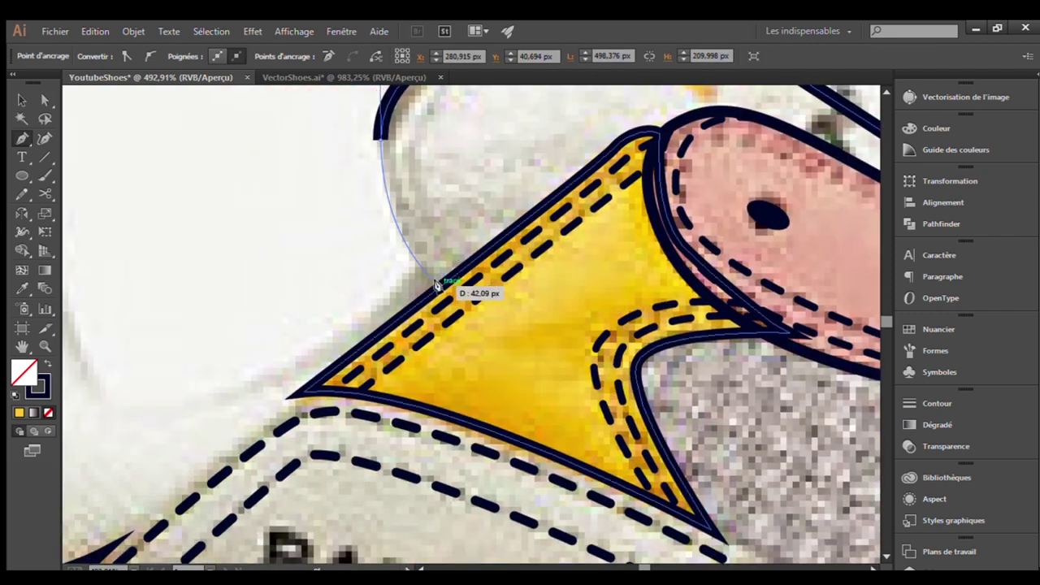
click(476, 362)
key(ctrl+z)
Curve the outline over the heel collar beside the heel loop
key(p)
drag(409, 341, 681, 294)
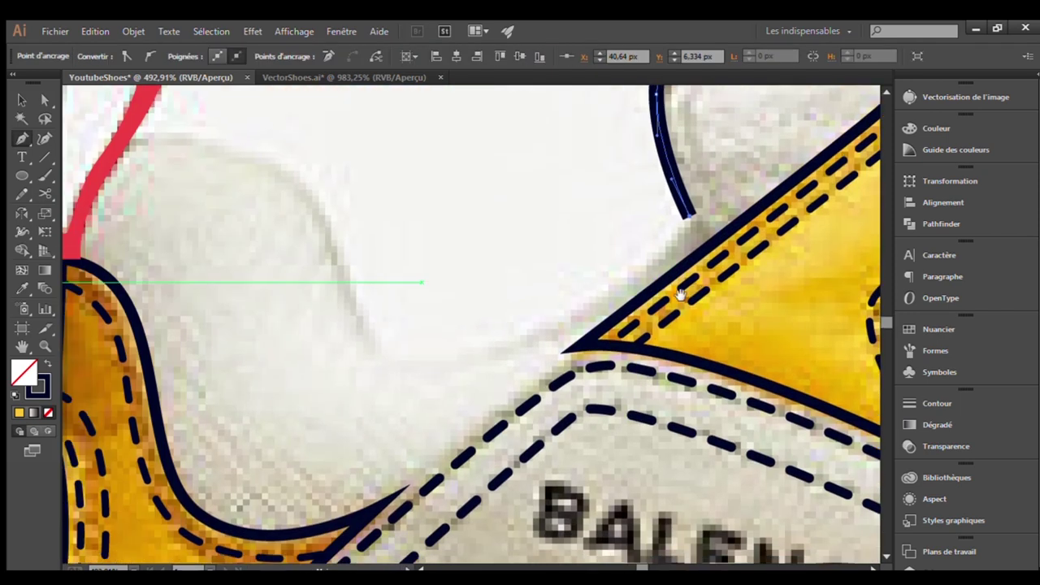
drag(238, 347, 486, 422)
drag(502, 232, 482, 226)
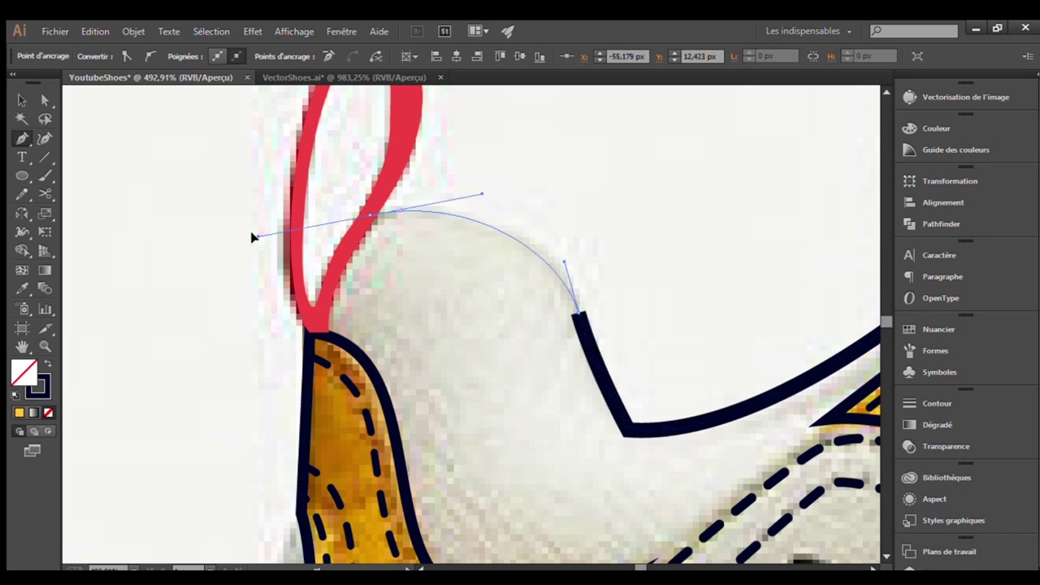
scroll(487, 186, down, 2)
scroll(484, 227, down, 2)
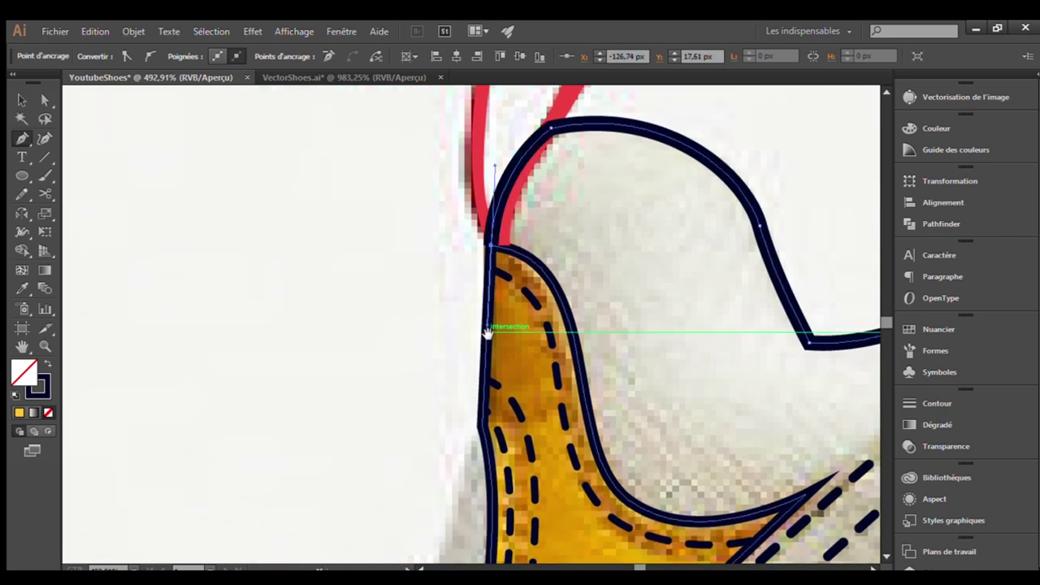
scroll(487, 329, down, 3)
scroll(529, 309, down, 6)
Continue the outline down the heel's back edge to the grey band
click(567, 241)
scroll(536, 269, down, 1)
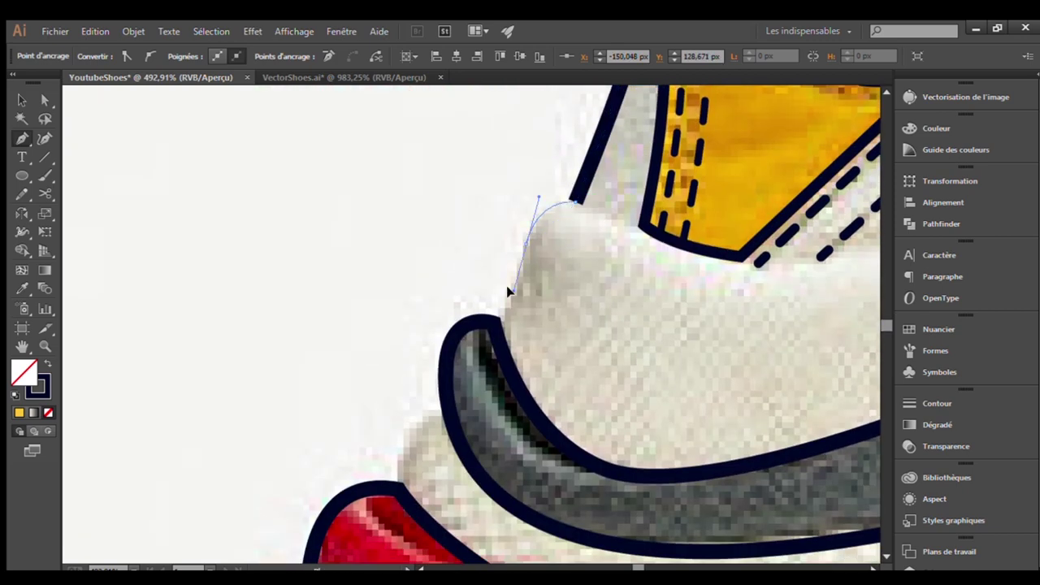
scroll(520, 277, down, 1)
scroll(520, 219, down, 1)
click(535, 193)
scroll(541, 191, down, 1)
scroll(540, 191, left, 1)
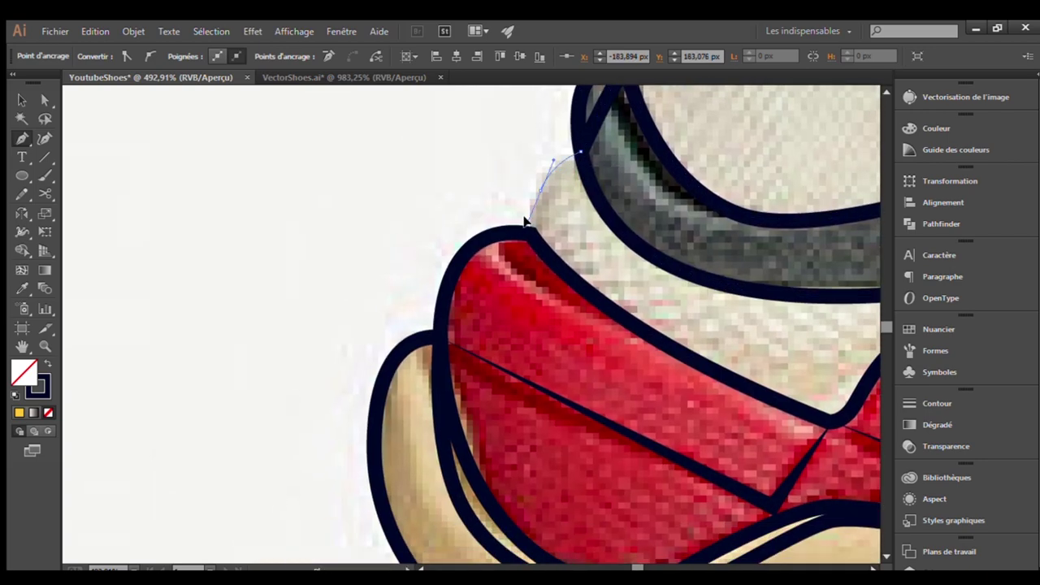
scroll(530, 236, down, 5)
scroll(464, 249, right, 2)
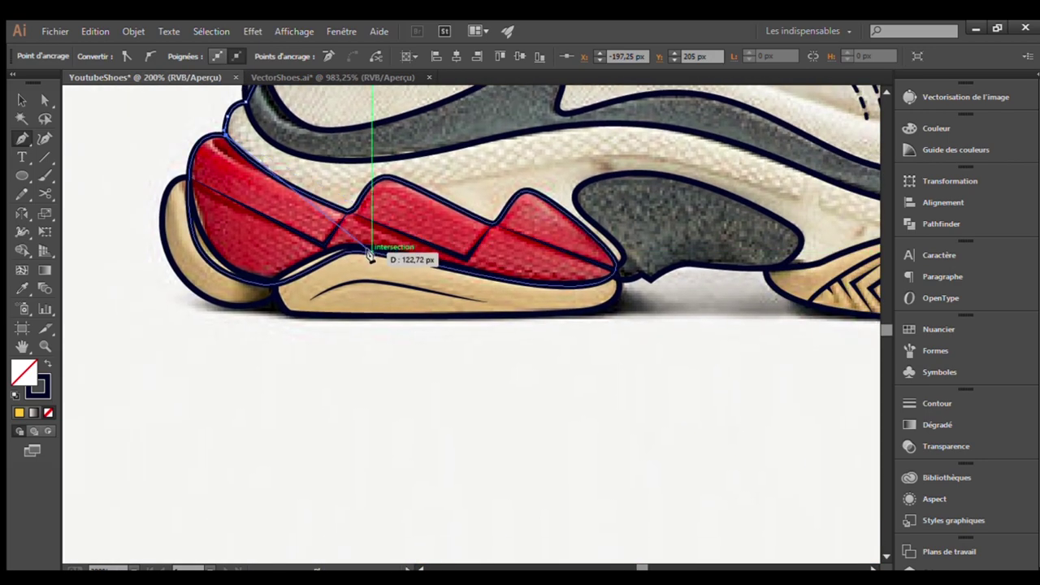
Run the outline along the red heel sole and tan sole to the sole's front
click(366, 288)
scroll(373, 293, right, 3)
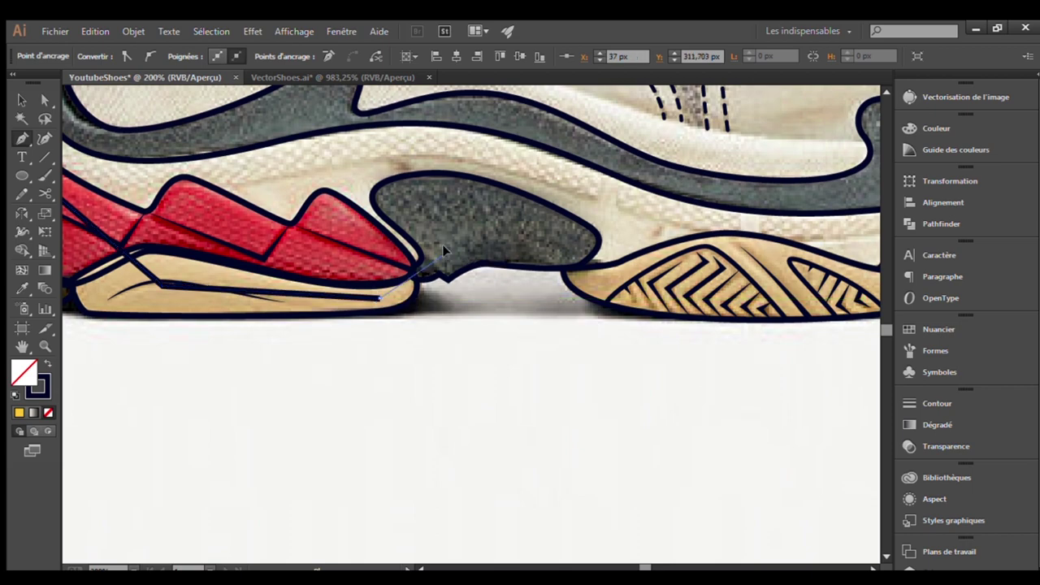
click(442, 244)
scroll(422, 252, right, 3)
click(398, 244)
scroll(406, 268, right, 1)
click(414, 285)
scroll(488, 300, right, 3)
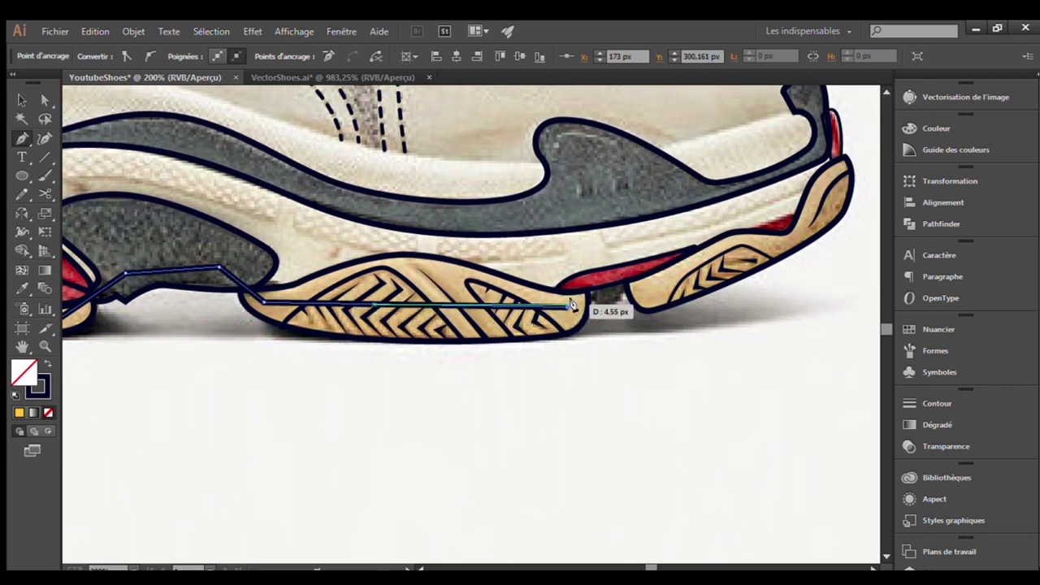
click(660, 277)
scroll(601, 285, right, 3)
scroll(553, 297, up, 1)
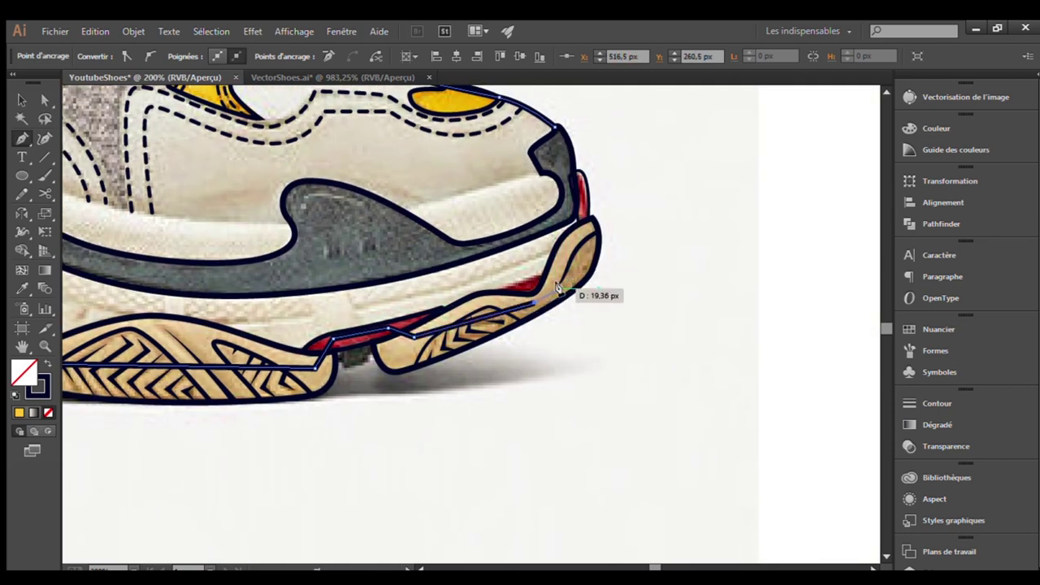
scroll(581, 208, up, 5)
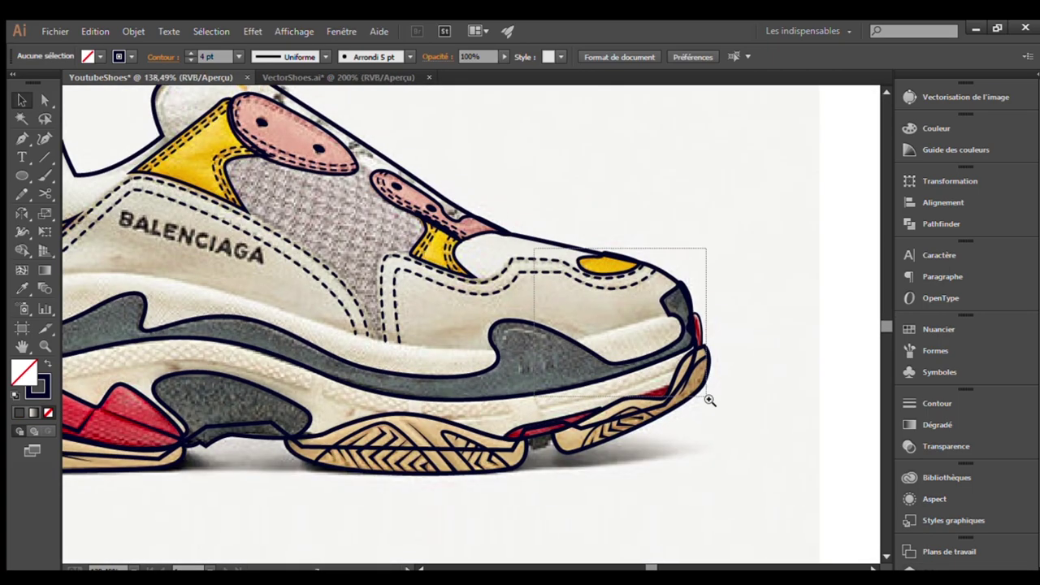
Draw the midsole's top edge from the toe and join it to the existing outline point
drag(534, 248, 709, 399)
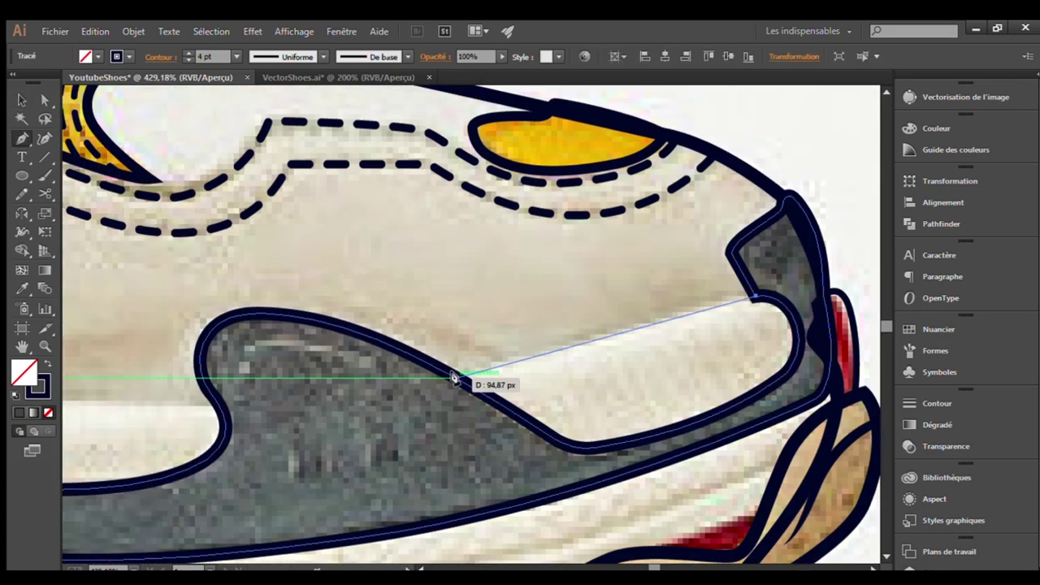
click(414, 378)
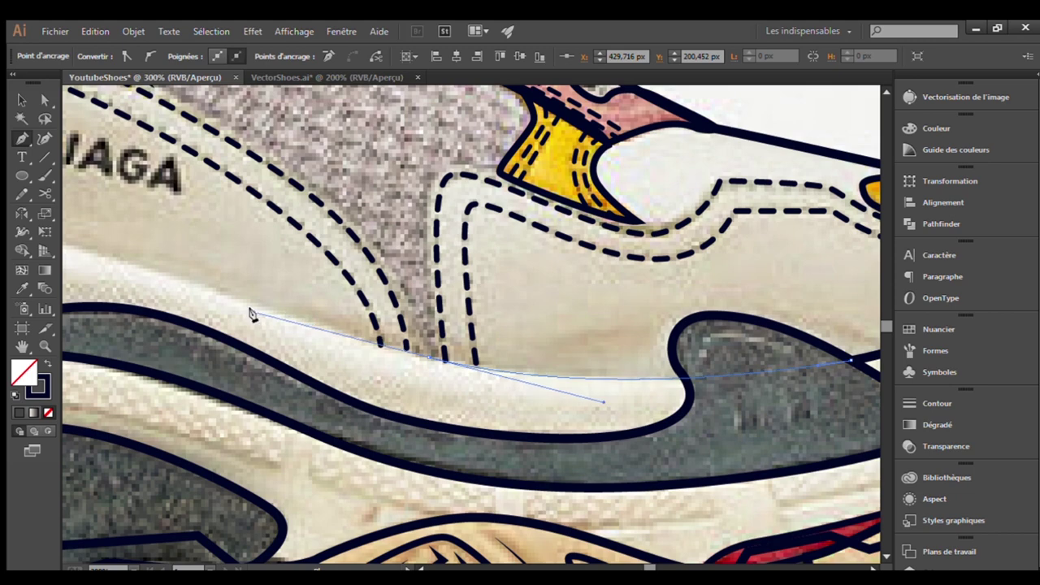
key(ctrl+minus)
scroll(439, 323, up, 2)
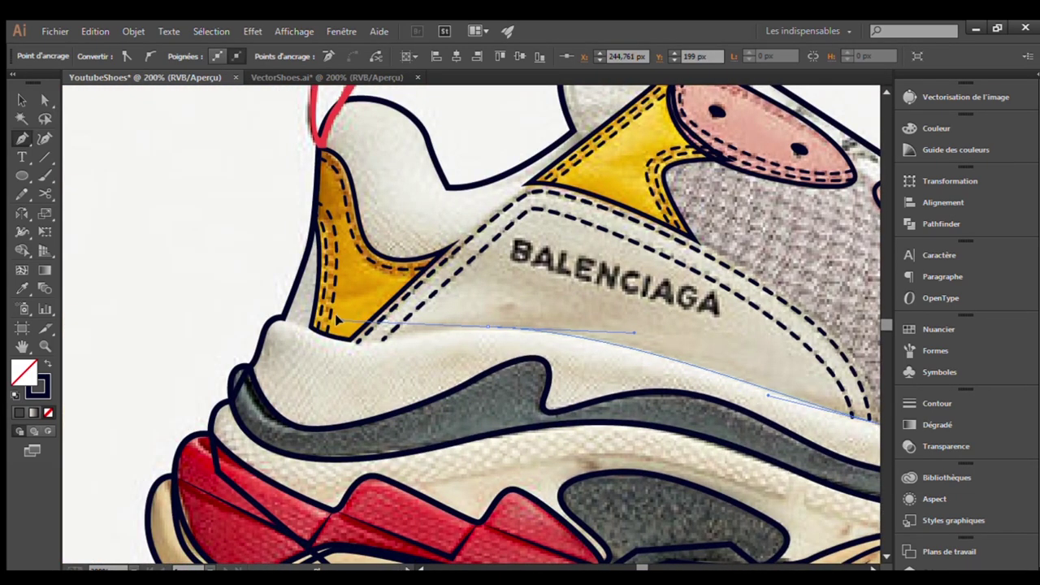
scroll(337, 321, up, 3)
drag(196, 305, 193, 195)
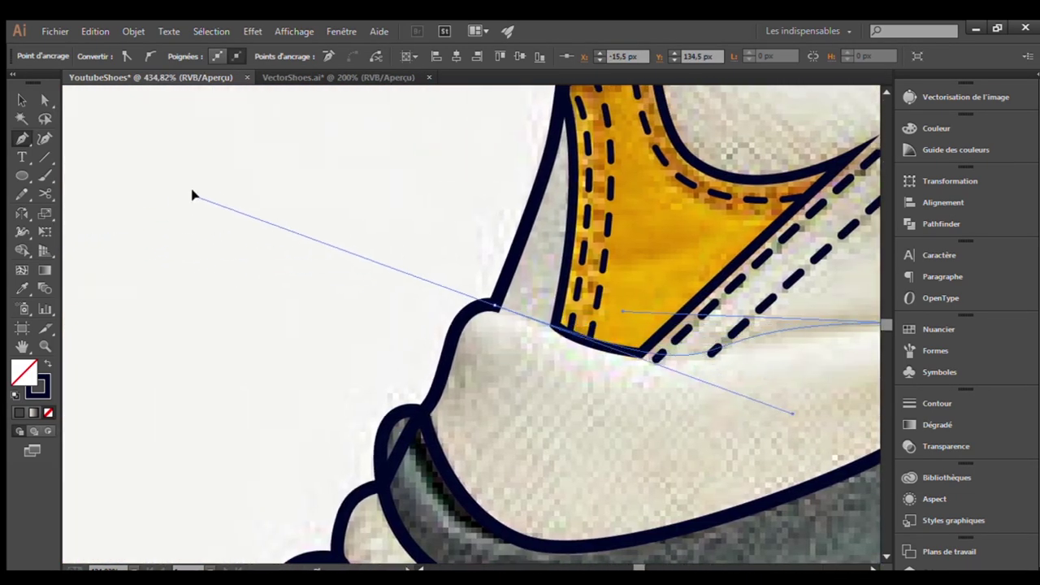
drag(626, 312, 318, 323)
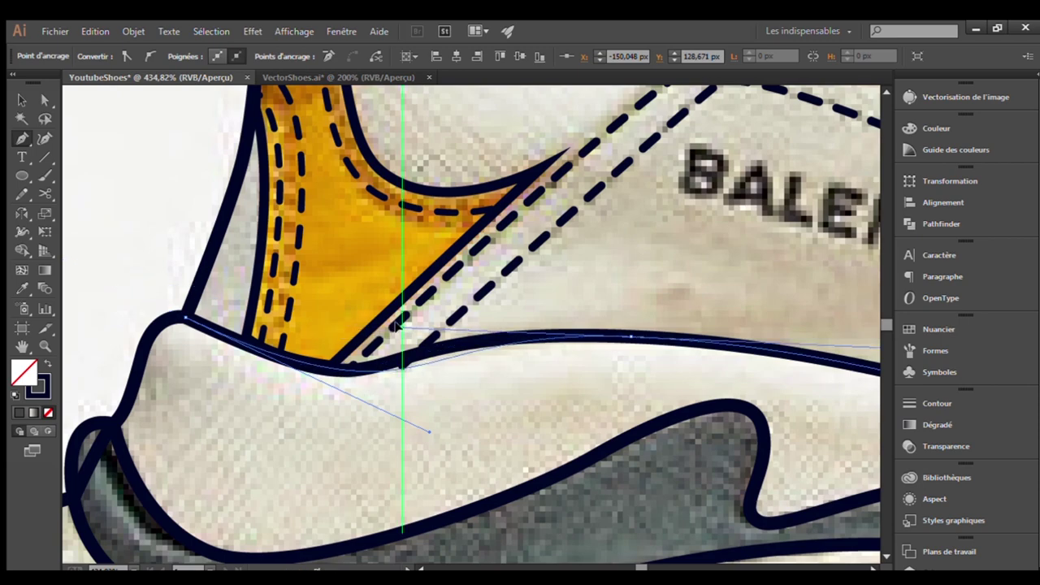
click(398, 325)
key(v)
key(ctrl+0)
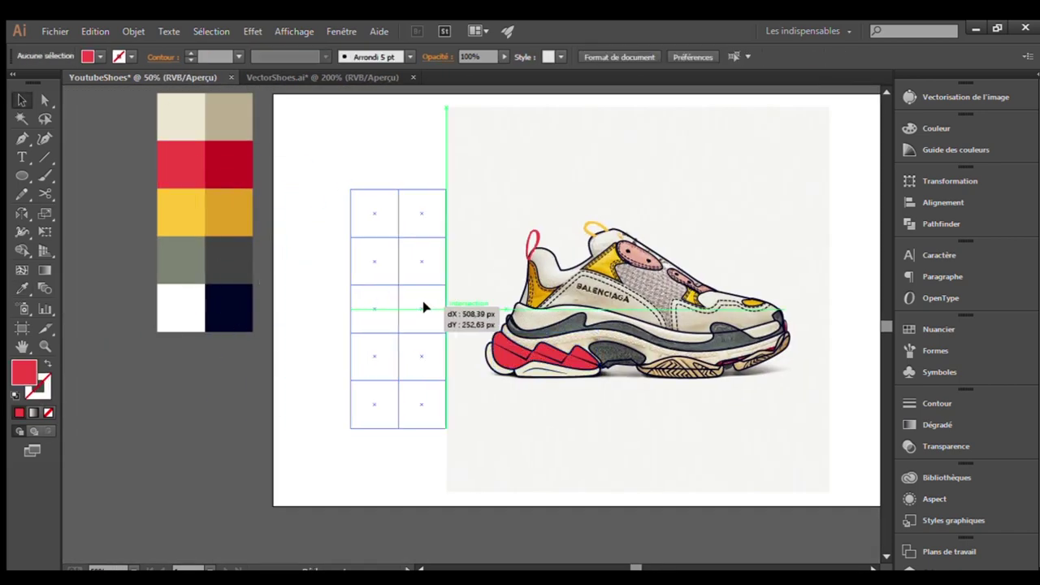
drag(395, 272, 666, 417)
Fill the front sole piece with cream sampled from the palette
click(520, 342)
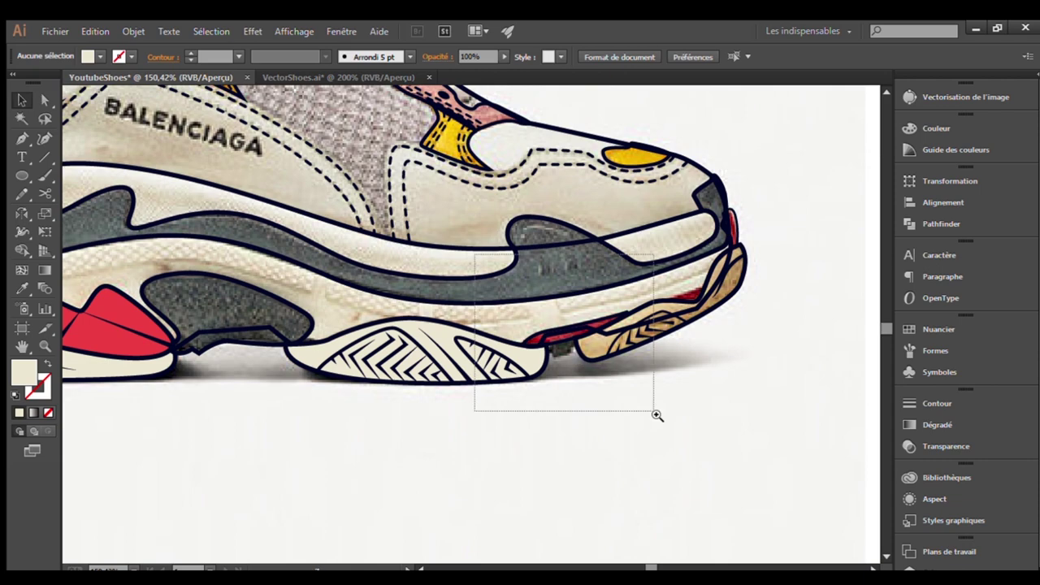
drag(475, 360, 654, 417)
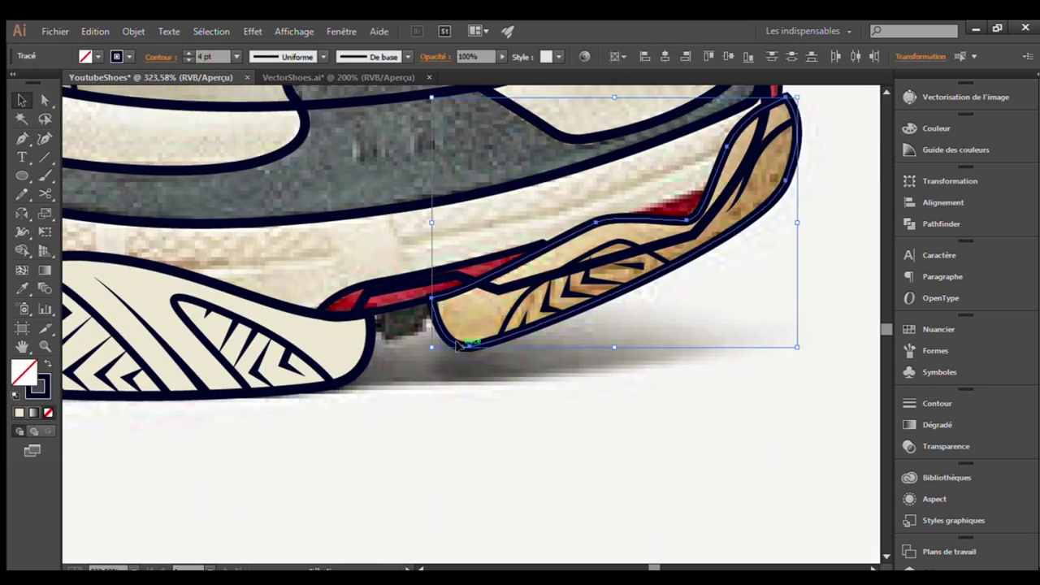
drag(433, 342, 801, 151)
key(i)
click(342, 355)
key(v)
Give the toe strip under the sole a red fill
click(459, 329)
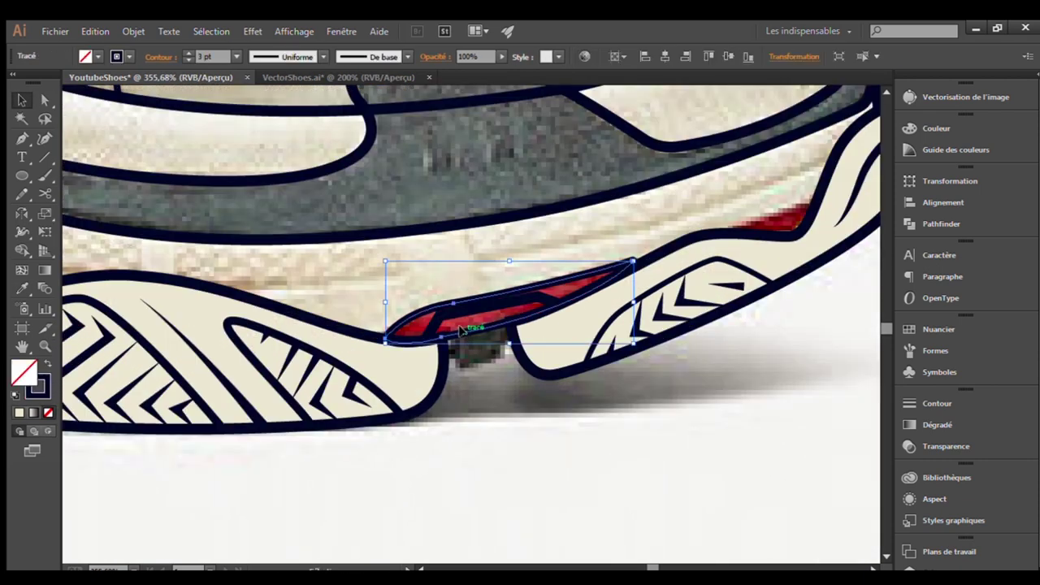
drag(475, 339, 377, 390)
click(560, 437)
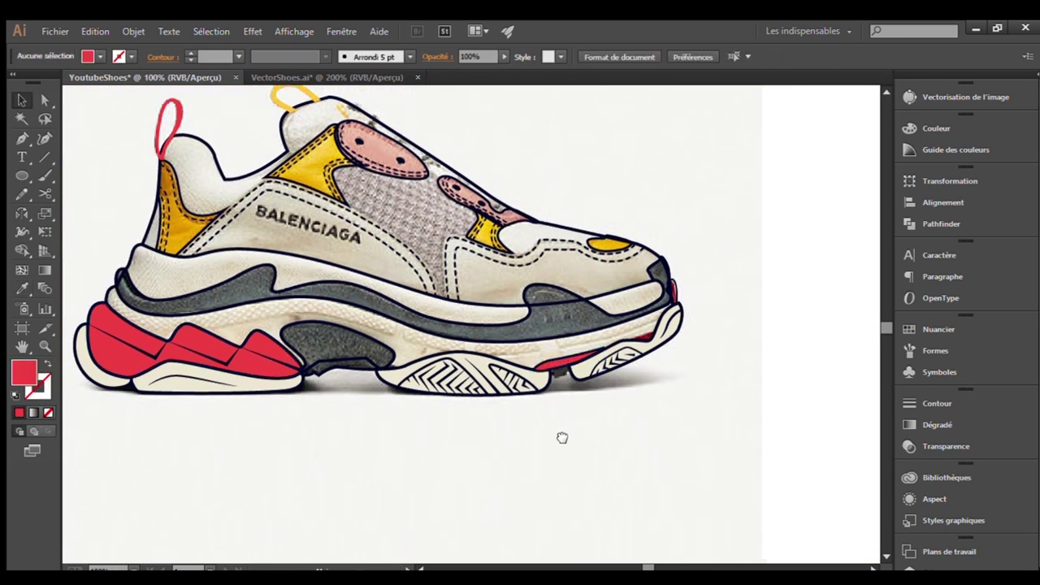
drag(560, 436, 635, 413)
key(ctrl+minus)
scroll(195, 475, up, 3)
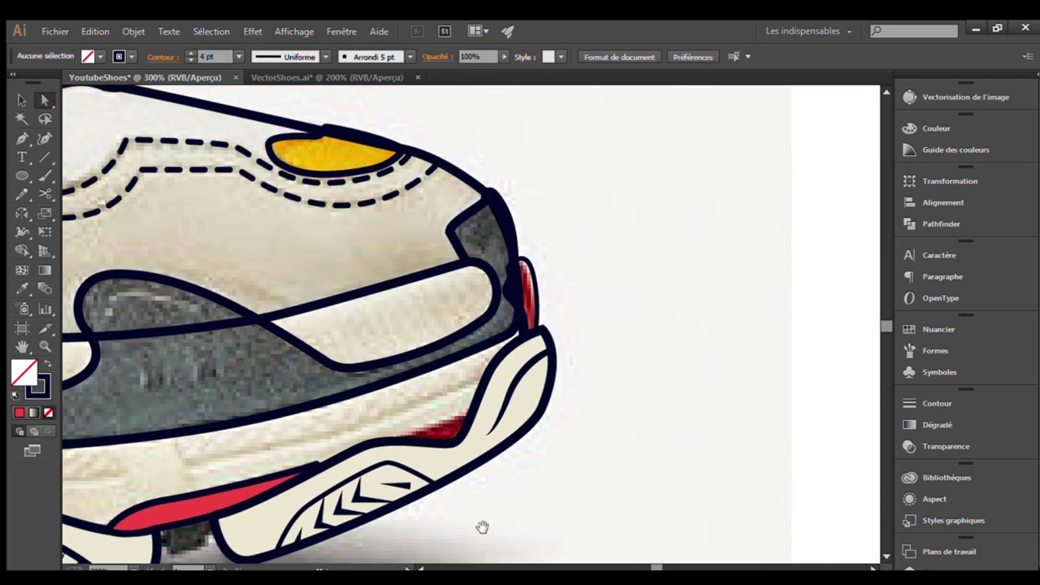
key(v)
click(528, 296)
key(v)
key(ctrl+shift+a)
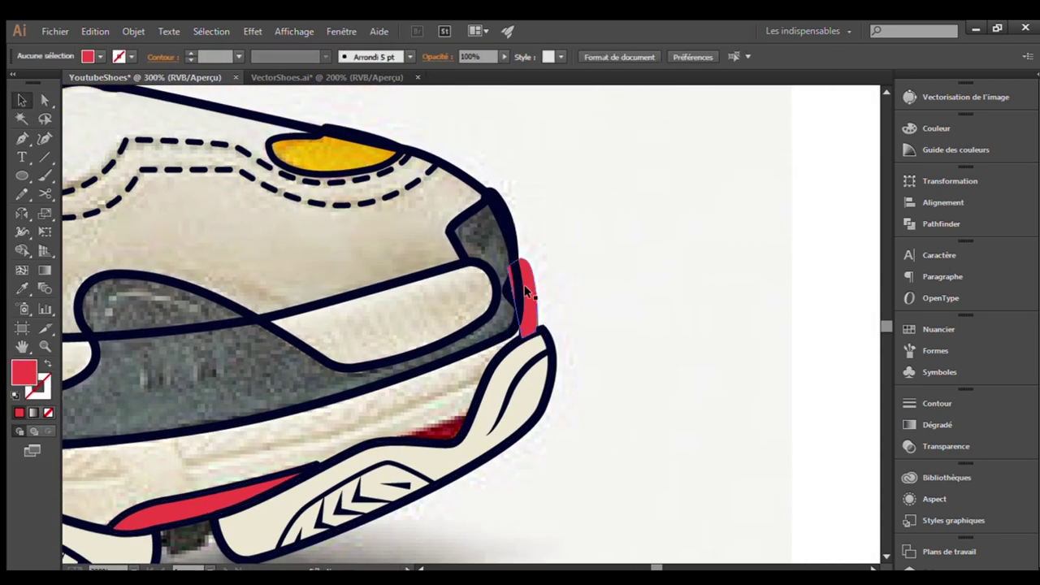
Fill the wavy midsole band with flat grey from the palette
key(ctrl+minus)
click(524, 284)
key(ctrl+minus)
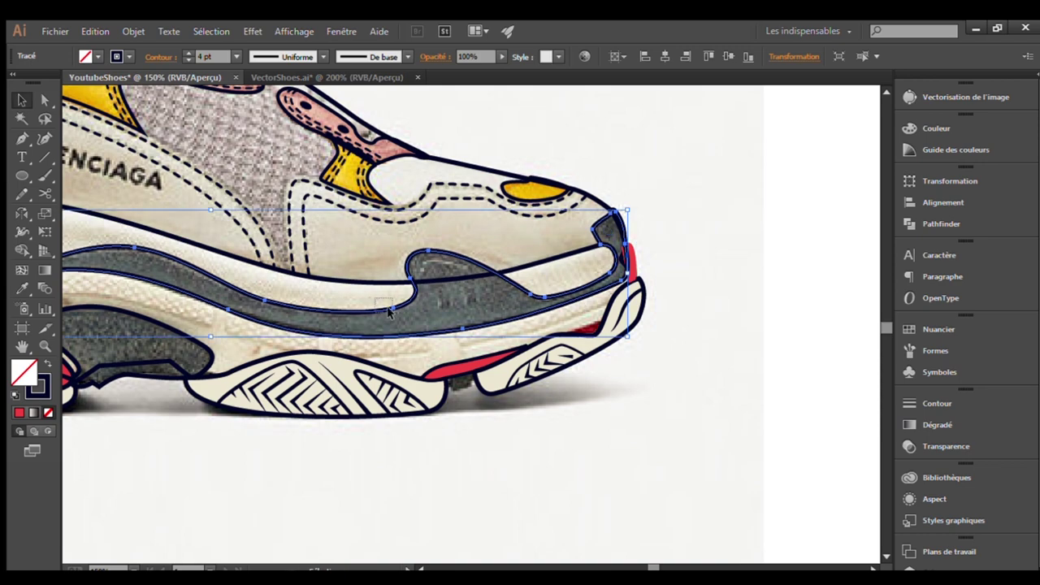
key(ctrl+minus)
key(ctrl+minus)
key(ctrl+shift+a)
key(ctrl+minus)
key(z)
drag(153, 232, 443, 376)
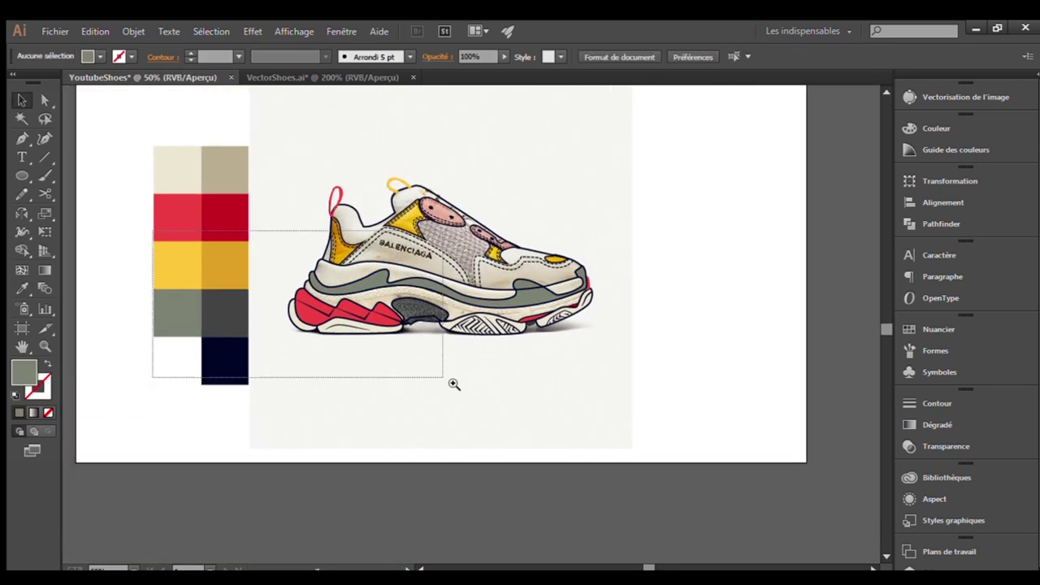
key(ctrl+minus)
drag(341, 173, 723, 379)
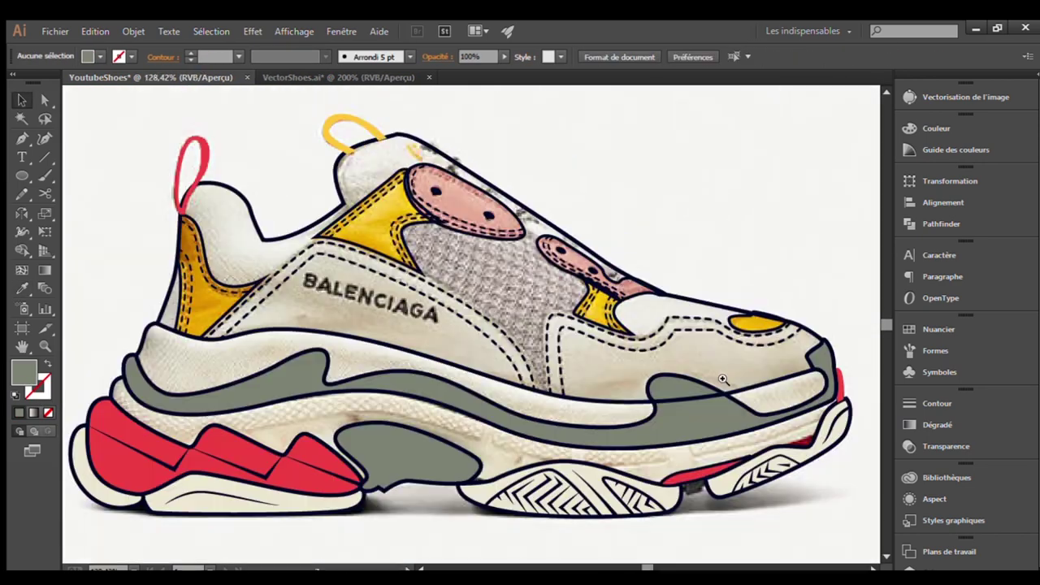
Select all the shoe artwork and set every outline to a 6 pt stroke
key(ctrl+a)
key(ctrl+shift+a)
alt+click(722, 379)
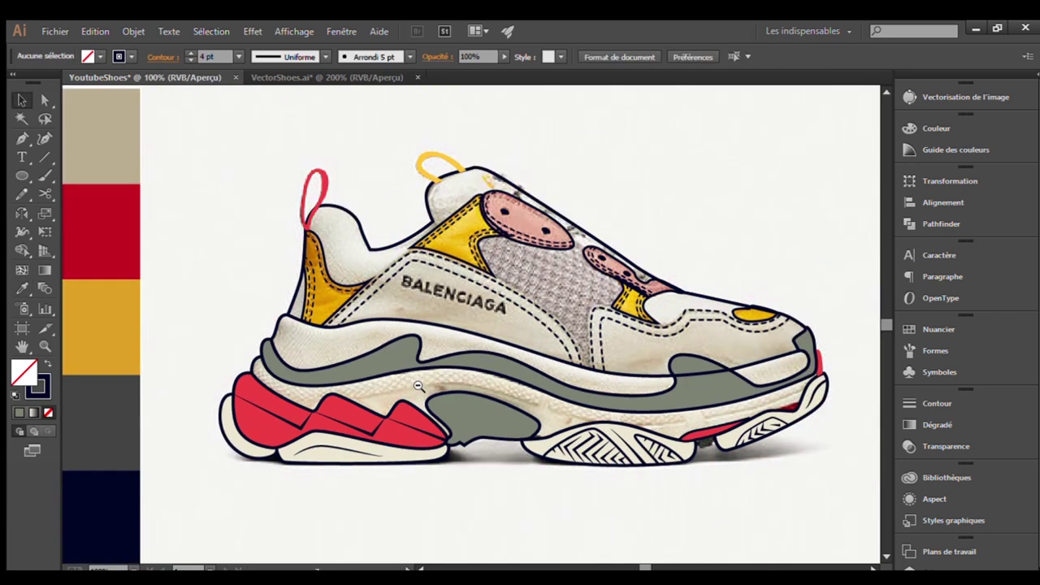
key(ctrl+a)
key(ctrl+0)
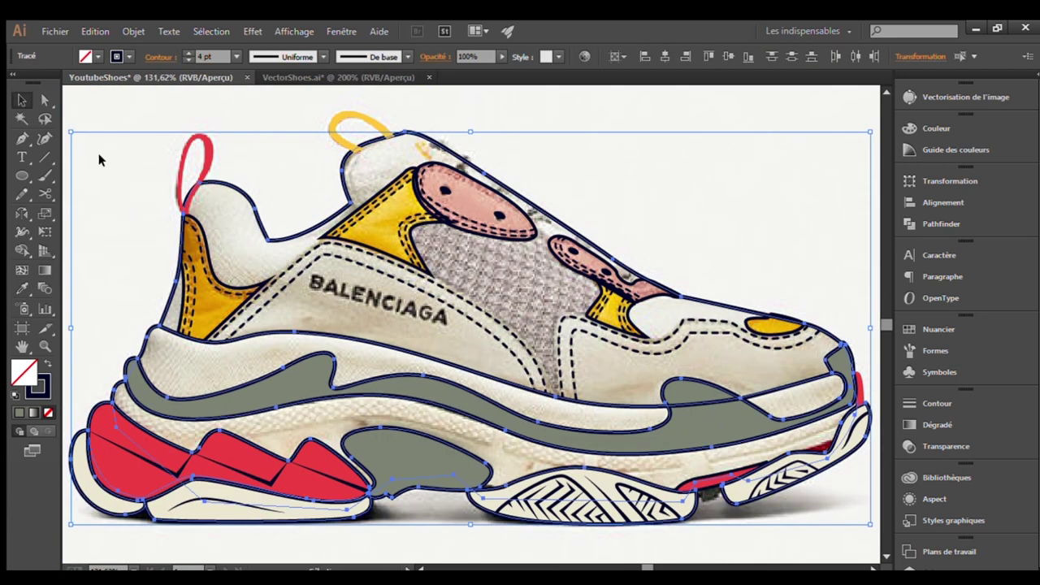
key(ctrl+shift+a)
key(ctrl+0)
Draw a curved navy line across the cream midsole and cut it into dashes
click(642, 389)
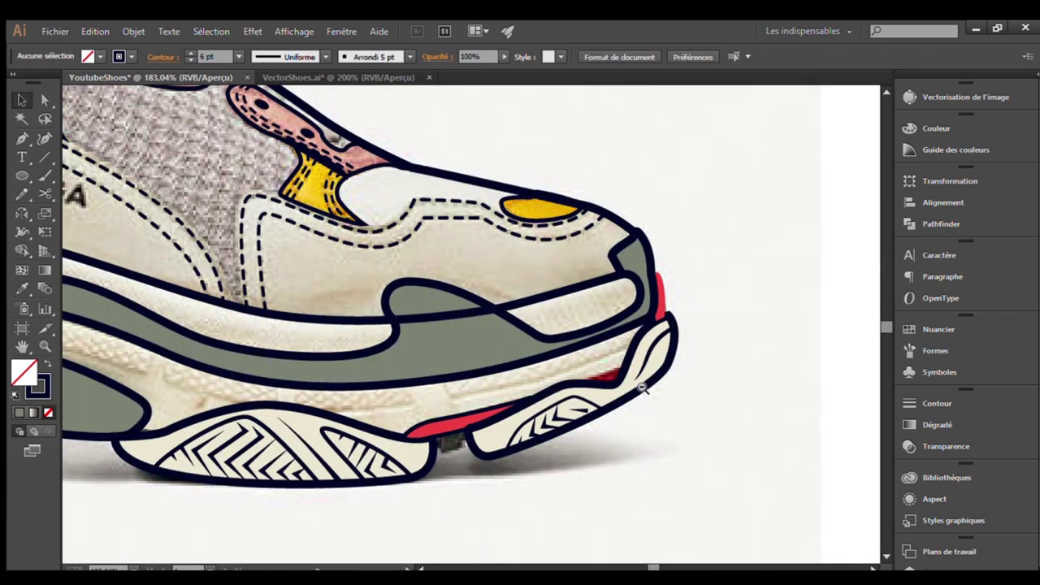
key(ctrl+0)
drag(344, 399, 666, 463)
key(p)
click(309, 297)
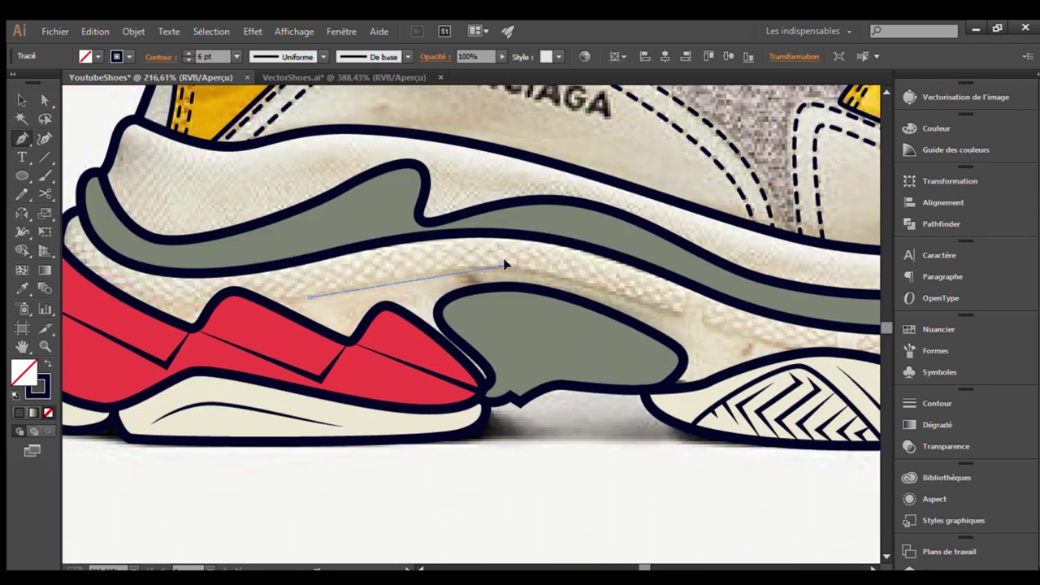
drag(505, 264, 570, 264)
scroll(520, 301, right, 4)
scroll(520, 301, right, 1)
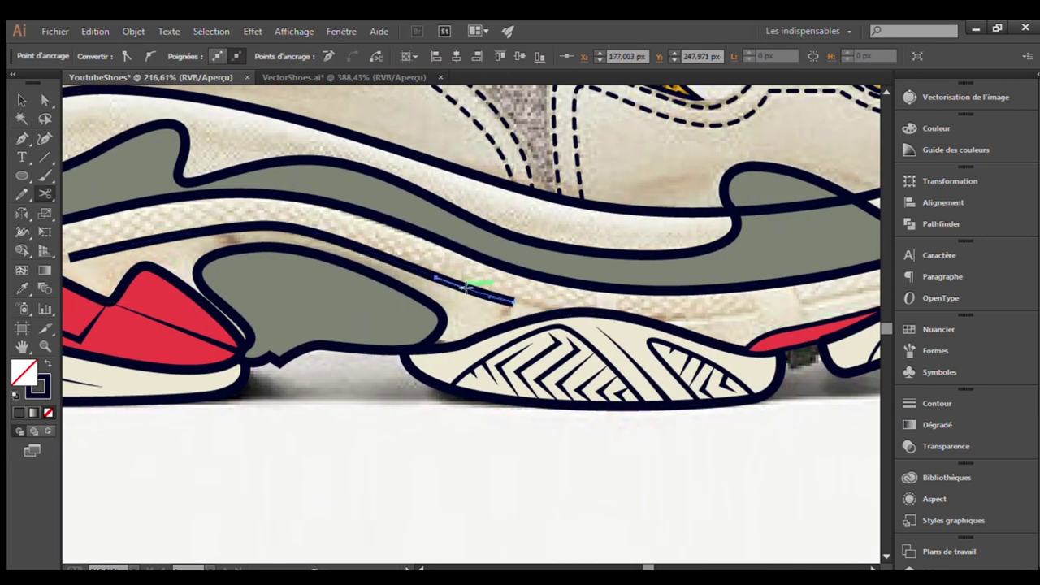
click(527, 345)
key(ctrl+shift+a)
Add a second curved navy line along the front midsole toward the toe
key(ctrl+0)
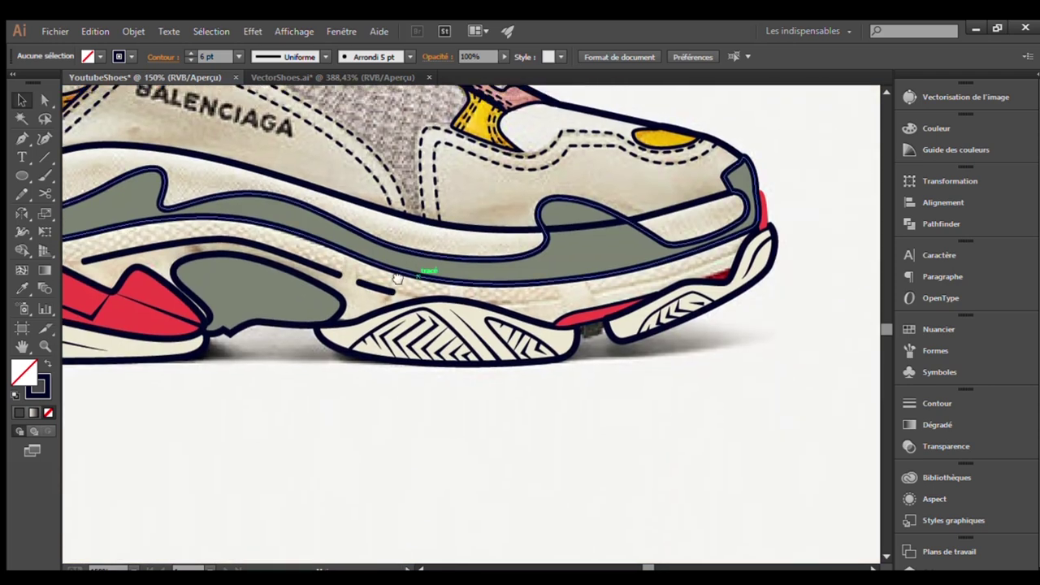
click(696, 418)
key(ctrl+minus)
key(ctrl+minus)
click(358, 406)
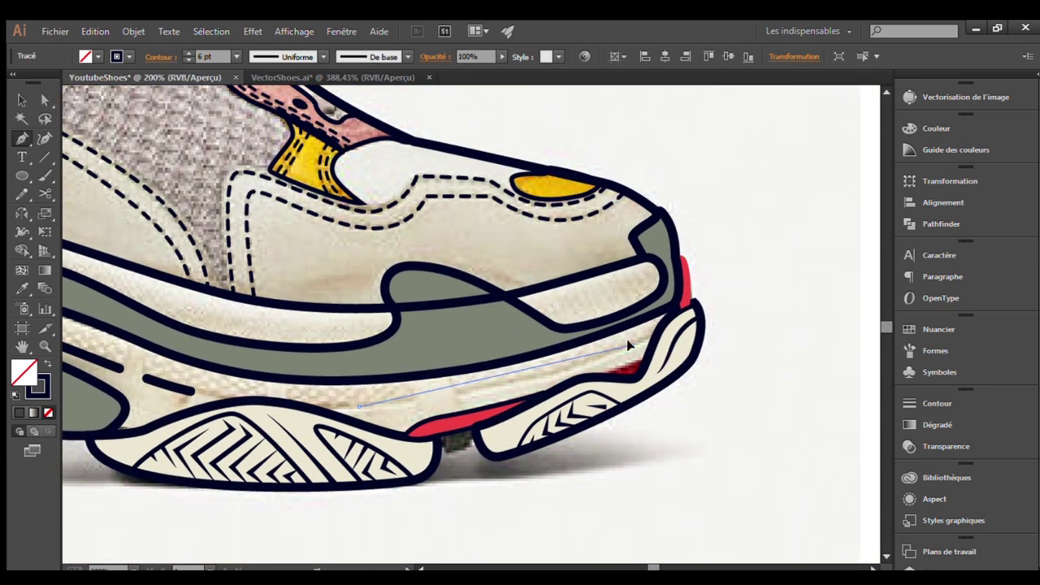
drag(740, 297, 743, 298)
key(v)
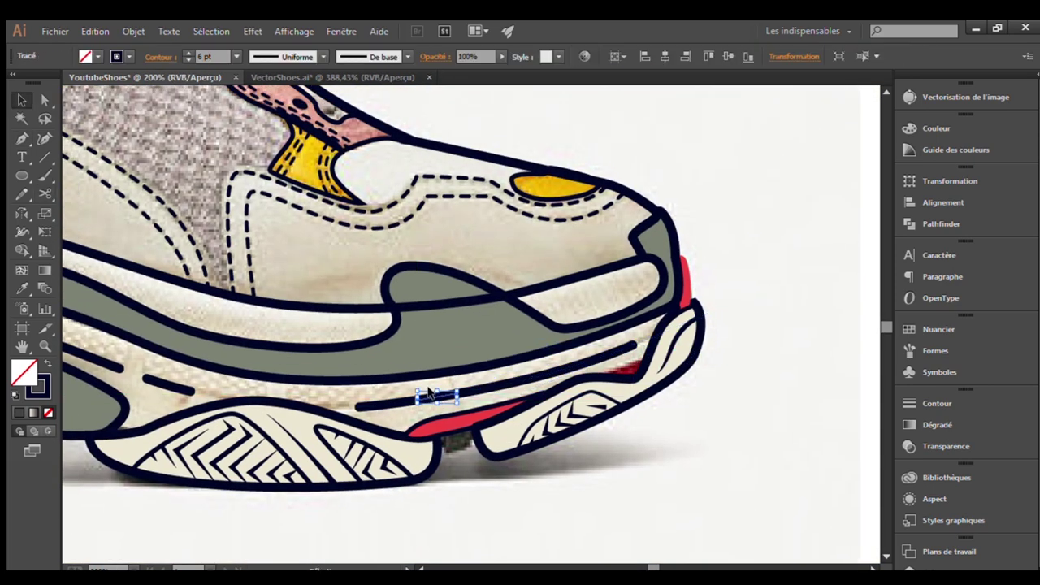
key(ctrl+shift+a)
key(ctrl+minus)
key(ctrl+minus)
key(ctrl+minus)
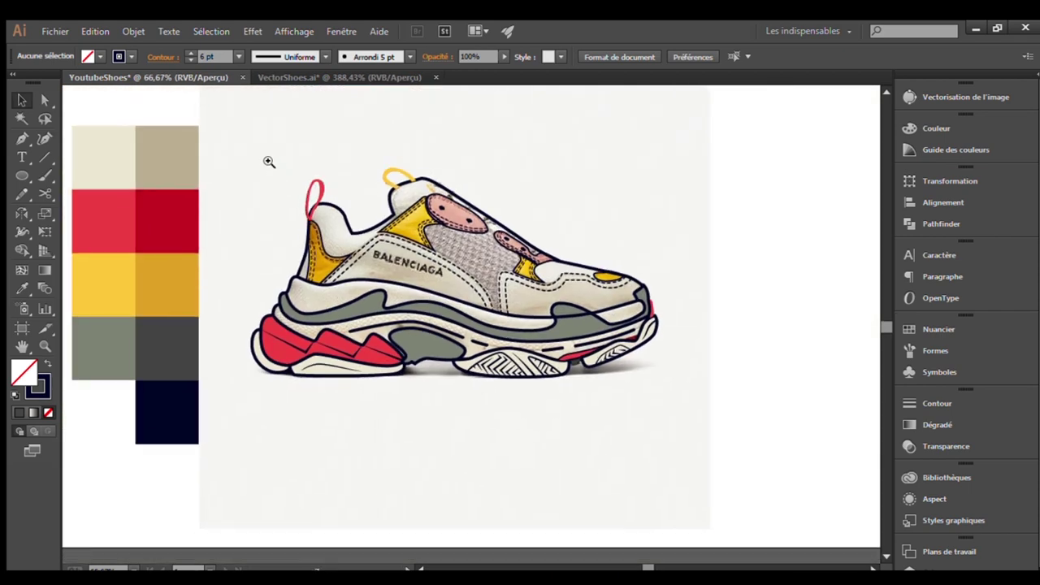
key(ctrl+plus)
key(ctrl+plus)
key(ctrl+minus)
mouse_move(380, 409)
mouse_down()
mouse_move(422, 377)
mouse_move(416, 361)
mouse_up()
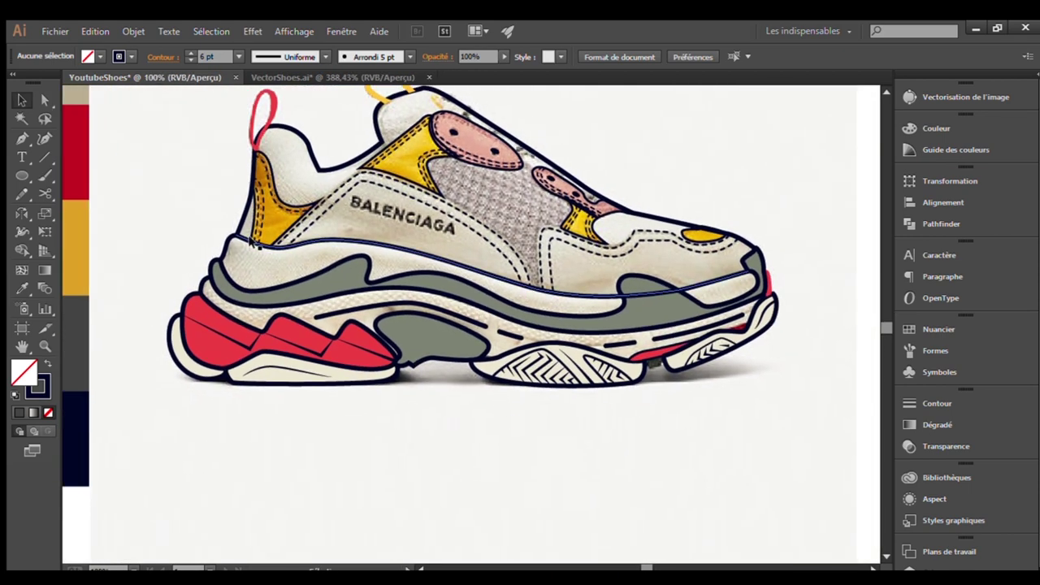
Fill the heel panel with flat palette yellow, then select the yellow toe piece
scroll(300, 173, up, 3)
click(417, 255)
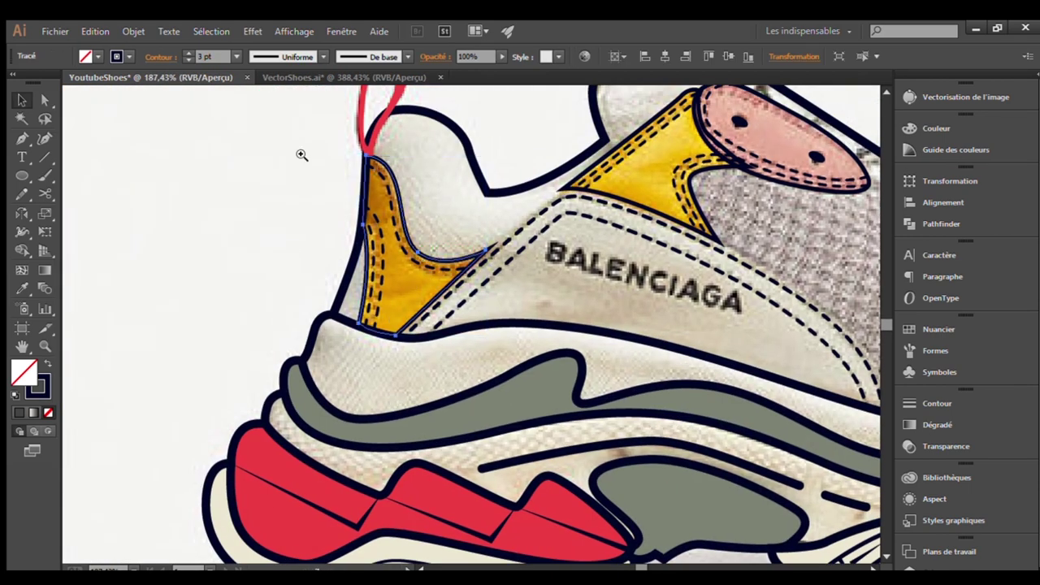
scroll(302, 154, up, 3)
scroll(302, 155, down, 4)
scroll(387, 343, down, 2)
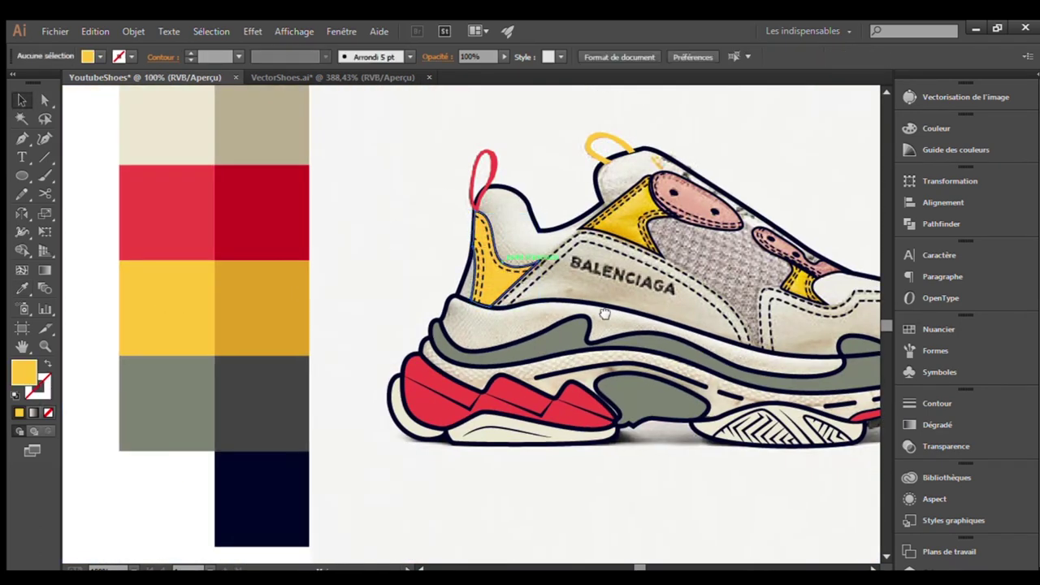
scroll(702, 165, up, 3)
scroll(702, 165, down, 3)
scroll(702, 164, up, 3)
click(290, 275)
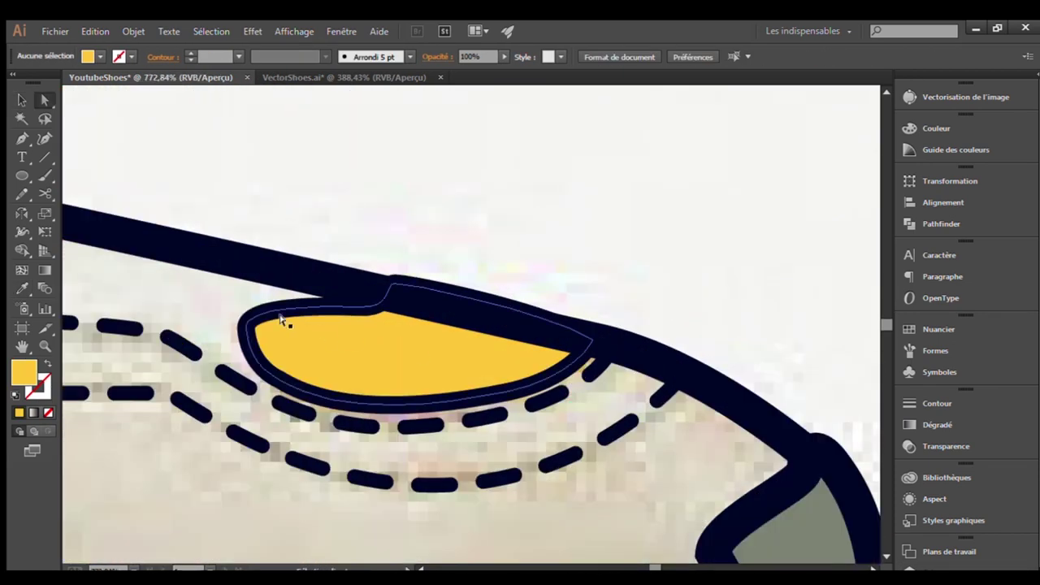
click(391, 285)
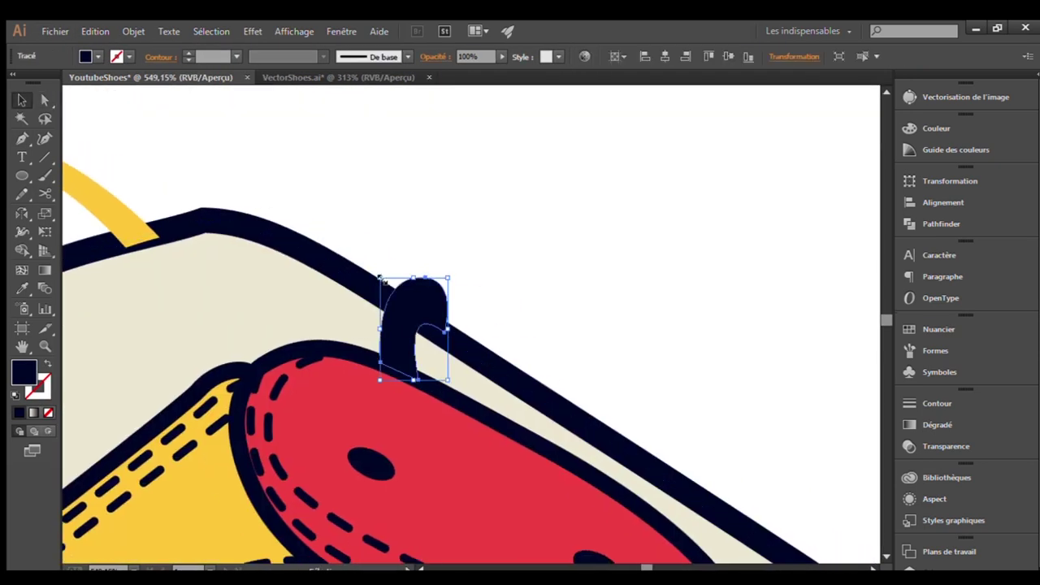
Duplicate the navy lace loop and place the copy beside the first along the top edge
drag(250, 219, 325, 257)
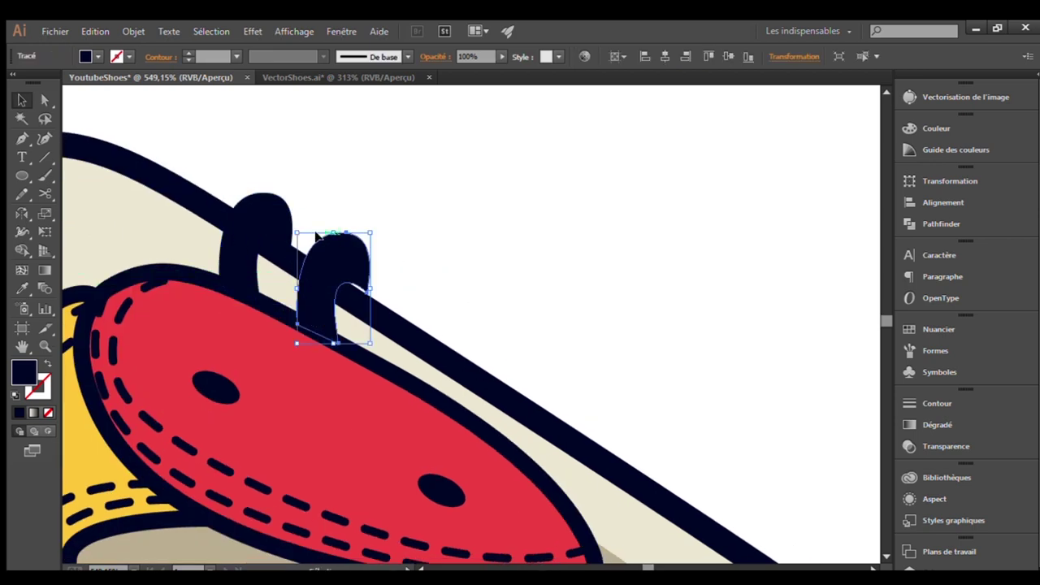
scroll(317, 255, up, 3)
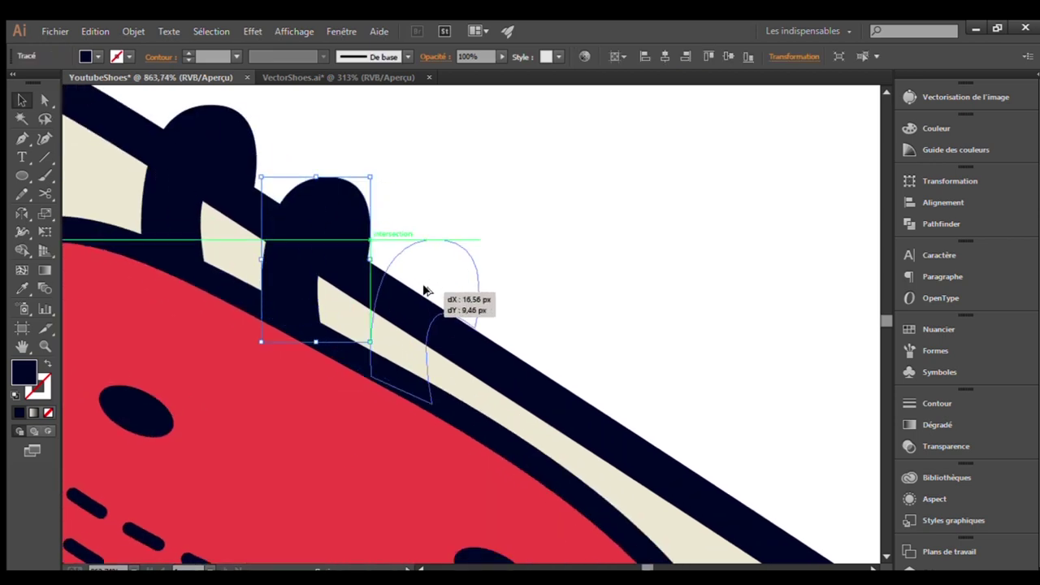
drag(425, 290, 427, 288)
scroll(521, 274, down, 5)
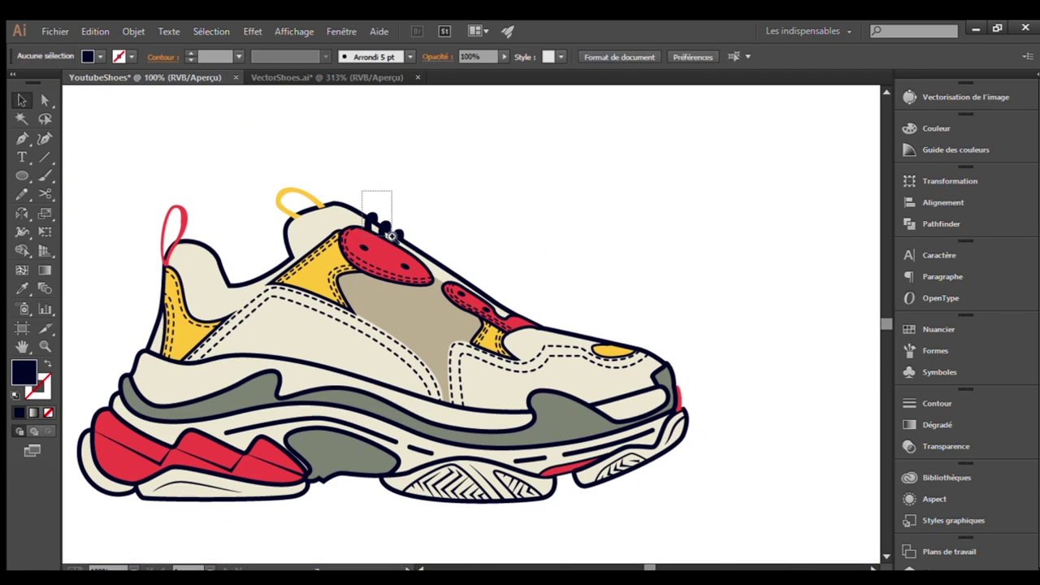
Draw a curved white highlight stroke inside the first lace loop
key(p)
scroll(397, 267, up, 5)
scroll(320, 168, up, 2)
click(322, 165)
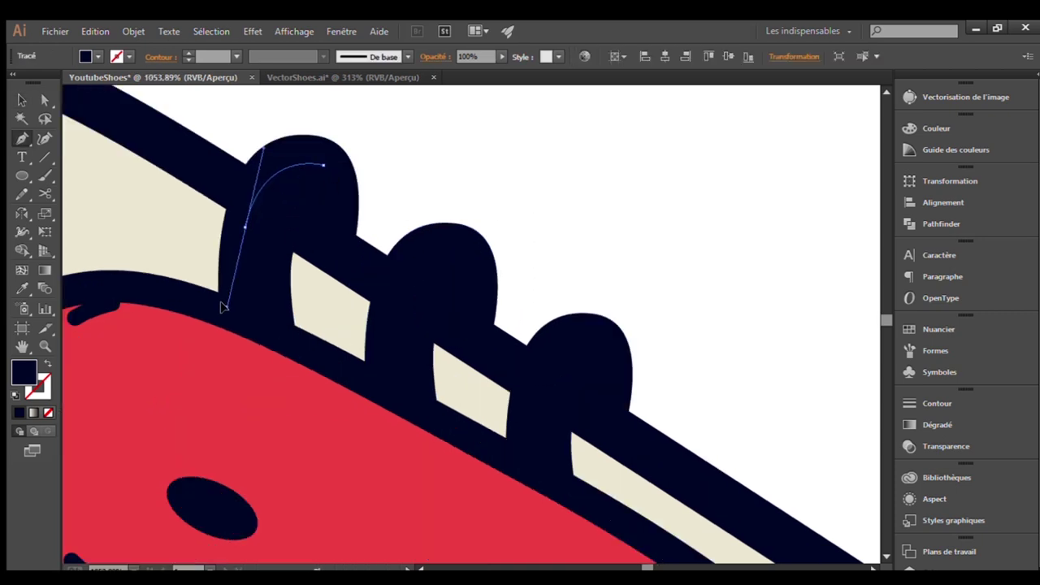
drag(225, 311, 47, 364)
key(v)
Copy the white highlight onto the remaining lace loops and nudge each into place
drag(256, 170, 552, 350)
scroll(418, 202, down, 3)
scroll(417, 203, down, 3)
scroll(418, 203, up, 5)
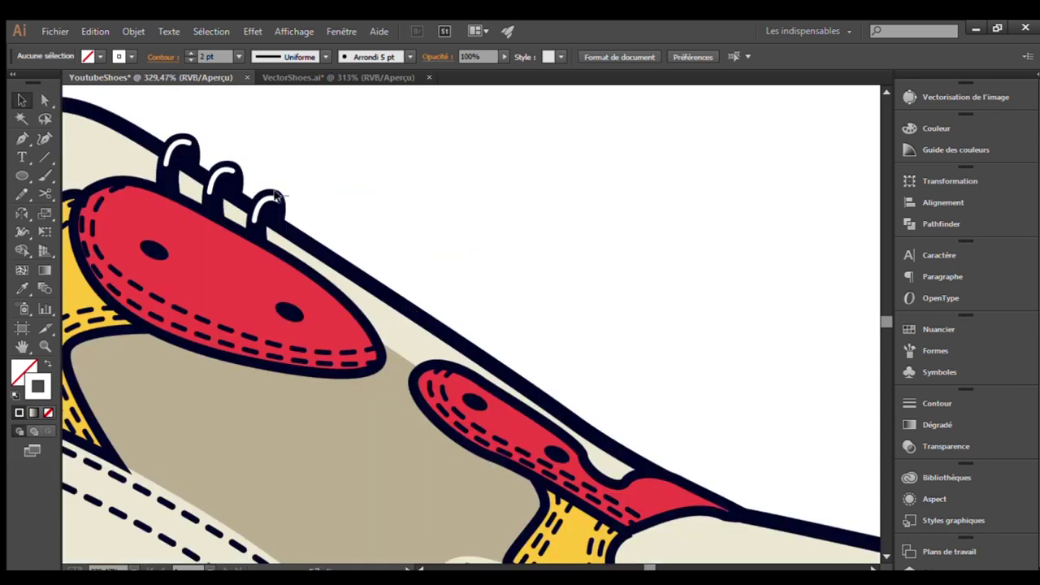
mouse_move(257, 200)
mouse_down()
mouse_move(502, 327)
mouse_move(502, 349)
mouse_up()
scroll(501, 350, up, 5)
drag(458, 239, 627, 360)
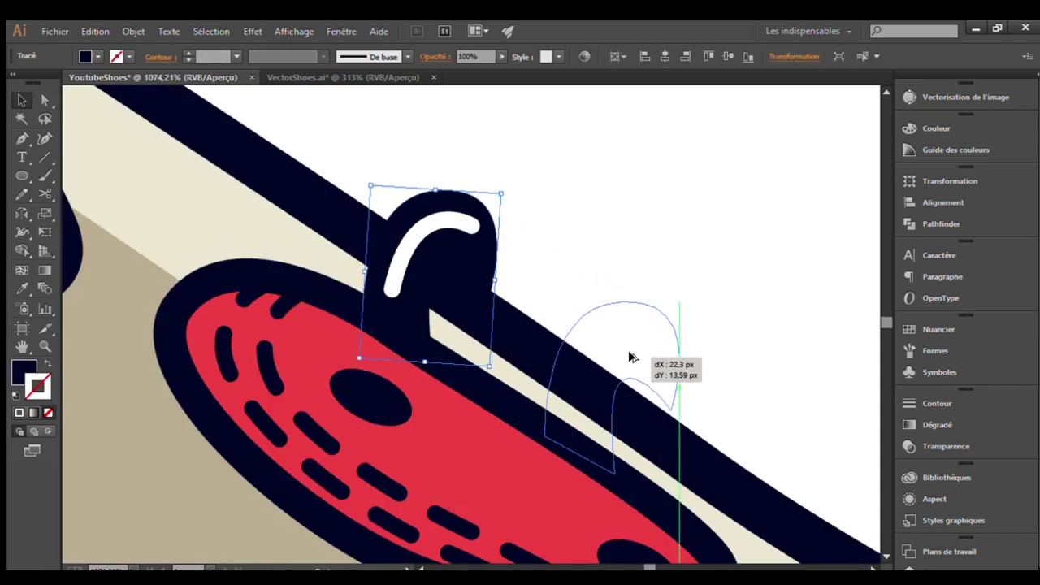
drag(599, 436, 603, 444)
key(ctrl+shift+a)
scroll(604, 444, down, 4)
scroll(568, 414, down, 2)
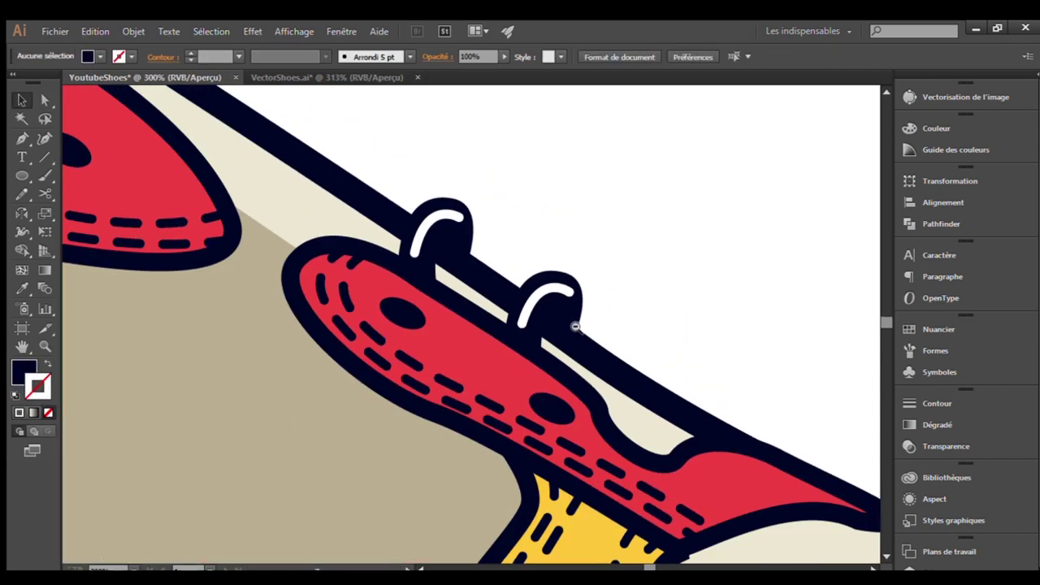
scroll(553, 398, down, 4)
scroll(401, 398, up, 4)
Fill the lower red heel sole band with the darker red swatch
click(390, 373)
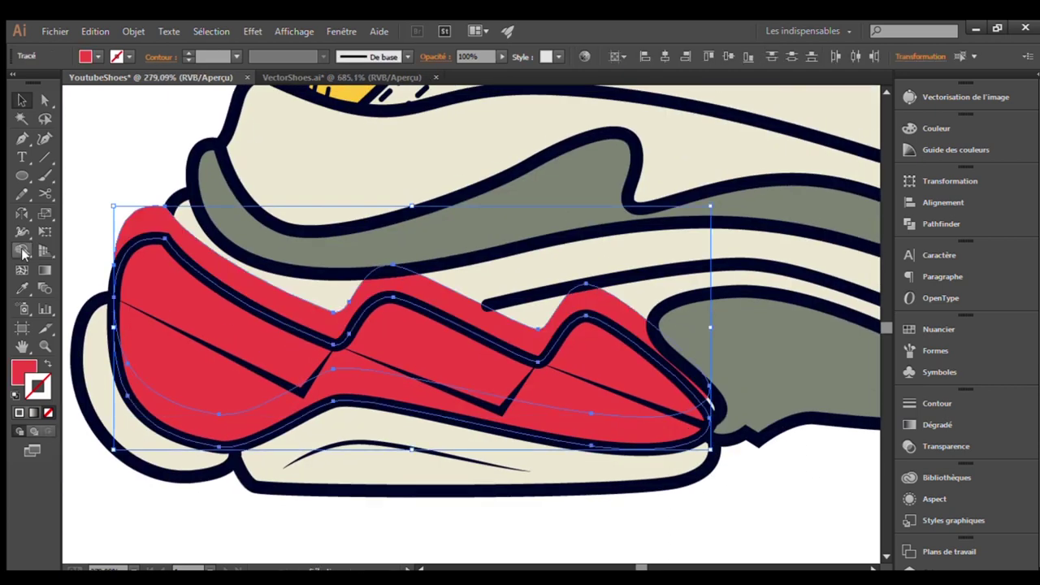
click(86, 191)
click(151, 258)
key(ctrl+0)
key(i)
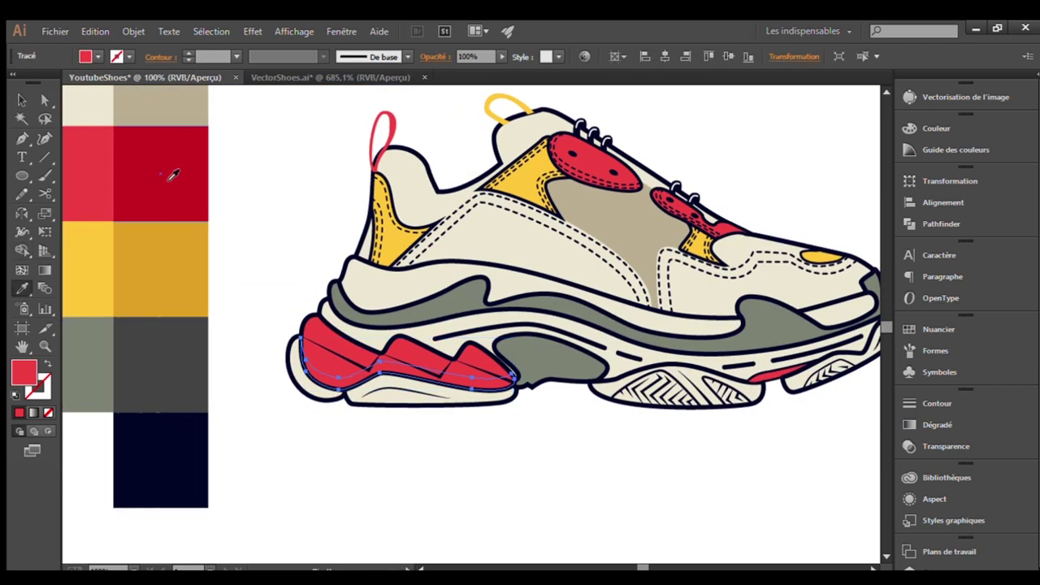
click(171, 174)
drag(244, 243, 564, 457)
click(582, 367)
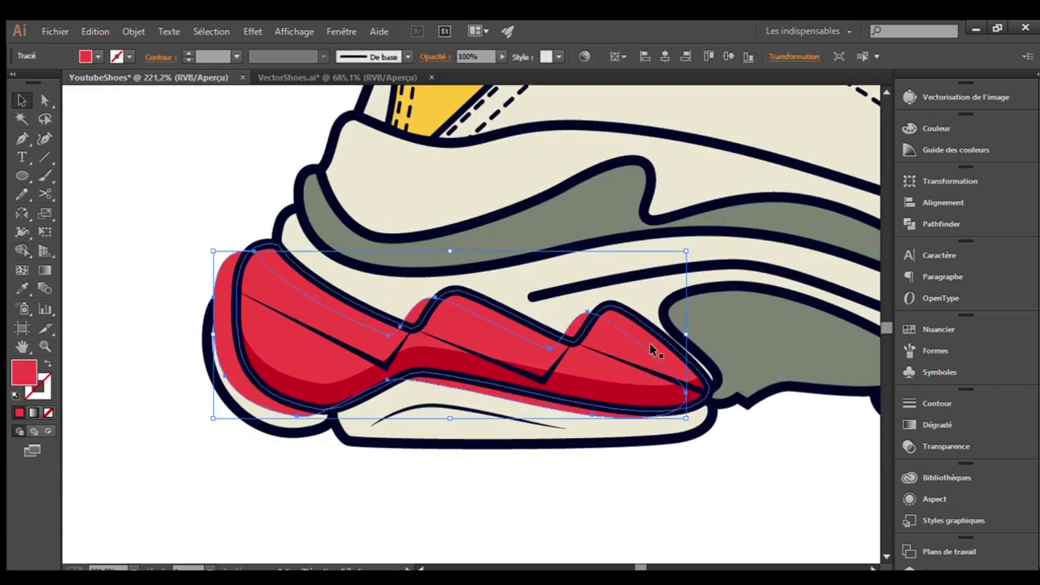
key(ctrl+shift+a)
Make the upper red sole pieces white as top-edge highlights
click(323, 302)
key(i)
click(441, 324)
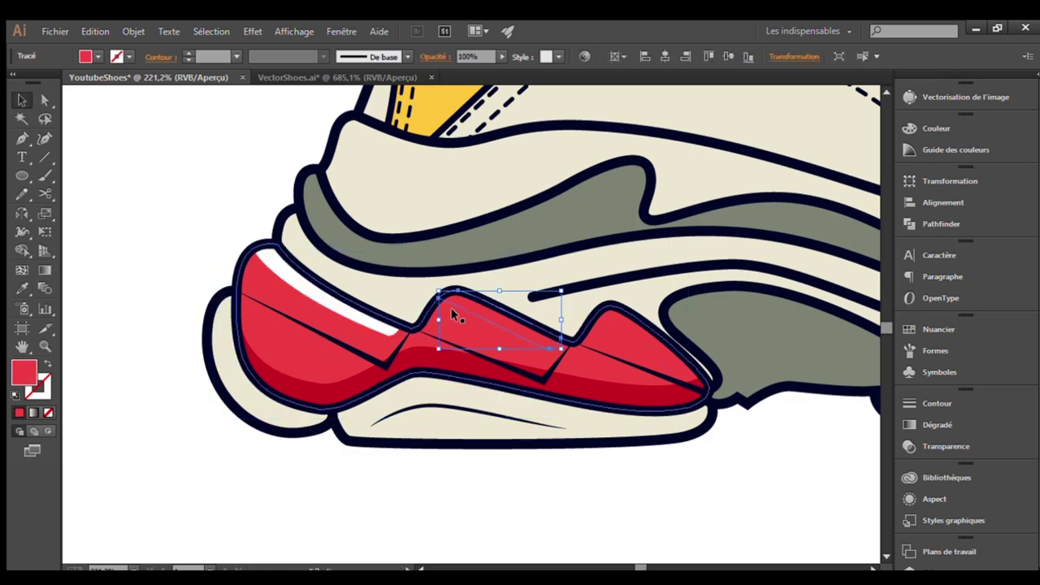
click(350, 309)
ctrl+click(642, 341)
click(349, 309)
key(ctrl+0)
key(ctrl+shift+a)
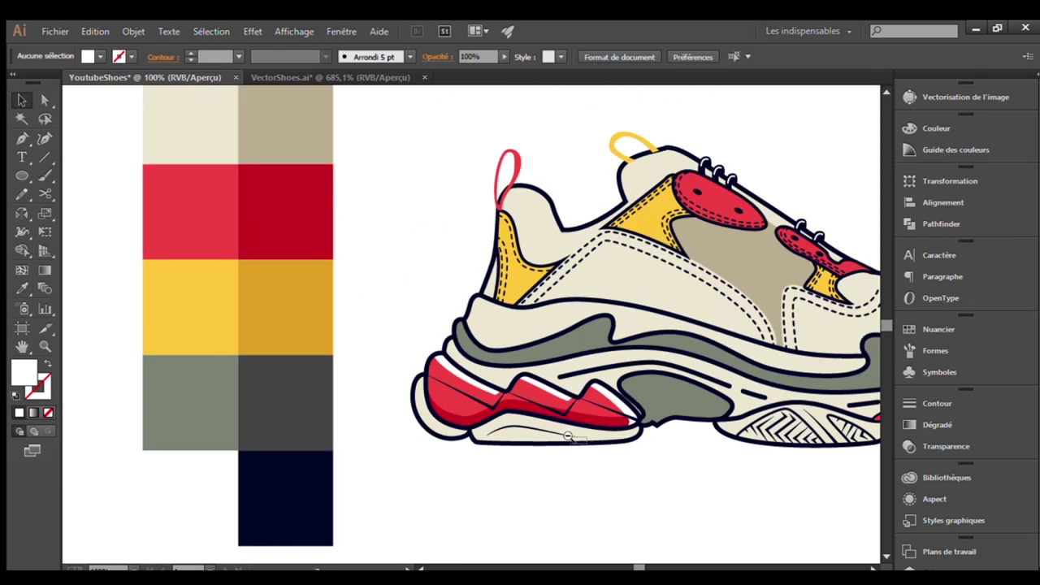
Fill the bottom underside sole piece with tan
alt+click(568, 436)
click(481, 425)
alt+click(464, 349)
click(580, 367)
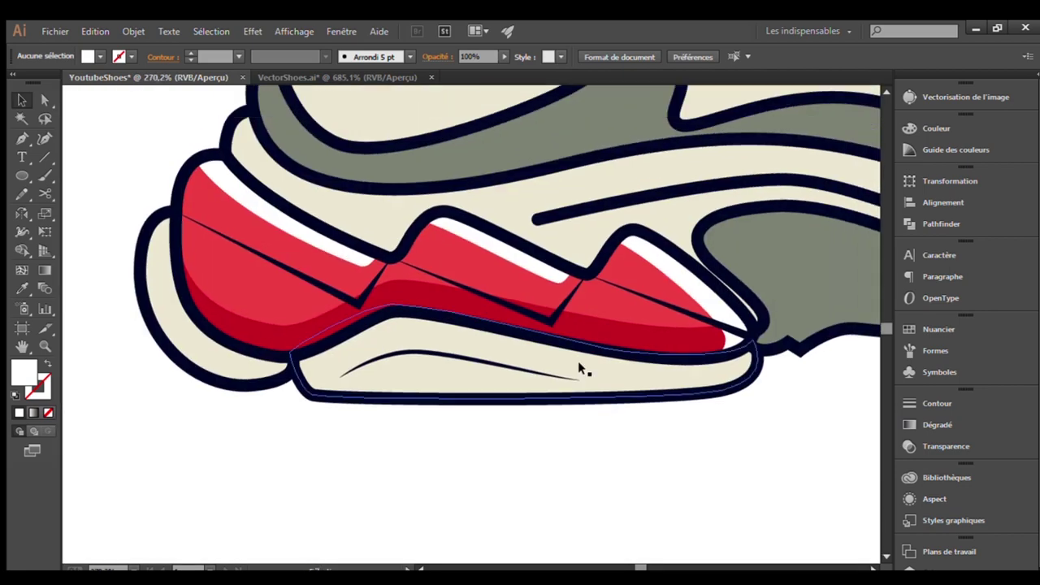
key(ctrl+0)
Check the grey sole piece and zoom in on the front midsole and chevron tread
key(ctrl+shift+a)
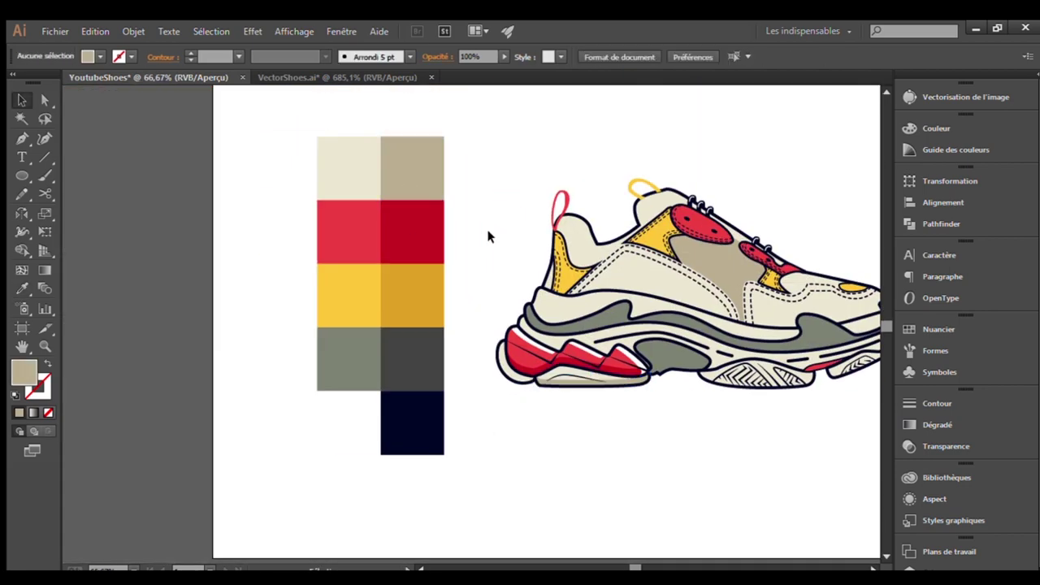
drag(313, 243, 554, 515)
scroll(514, 474, right, 5)
scroll(631, 455, right, 8)
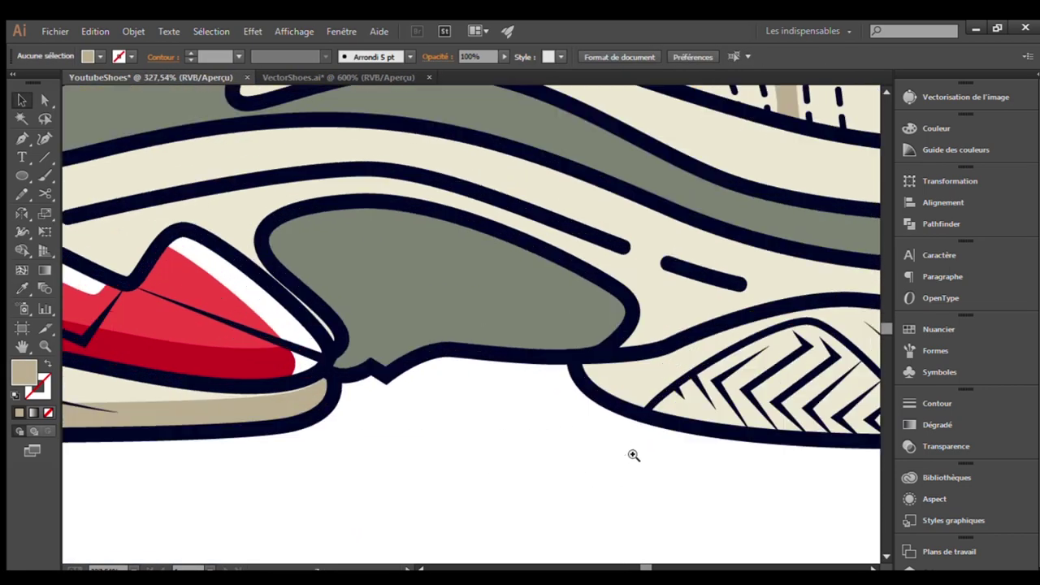
click(399, 322)
key(ctrl+shift+a)
key(ctrl+0)
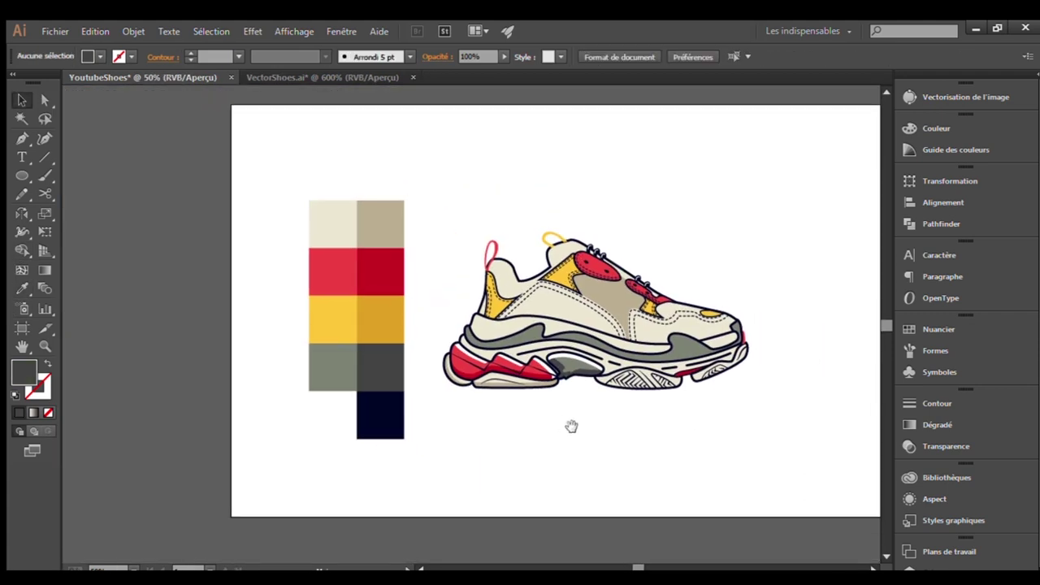
scroll(605, 413, down, 1)
drag(553, 395, 553, 395)
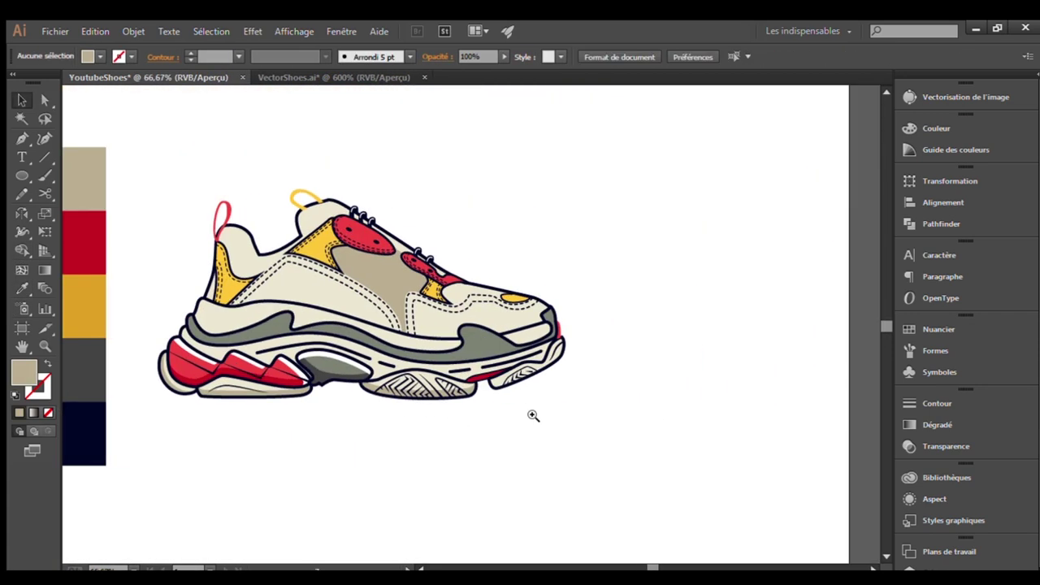
key(ctrl+0)
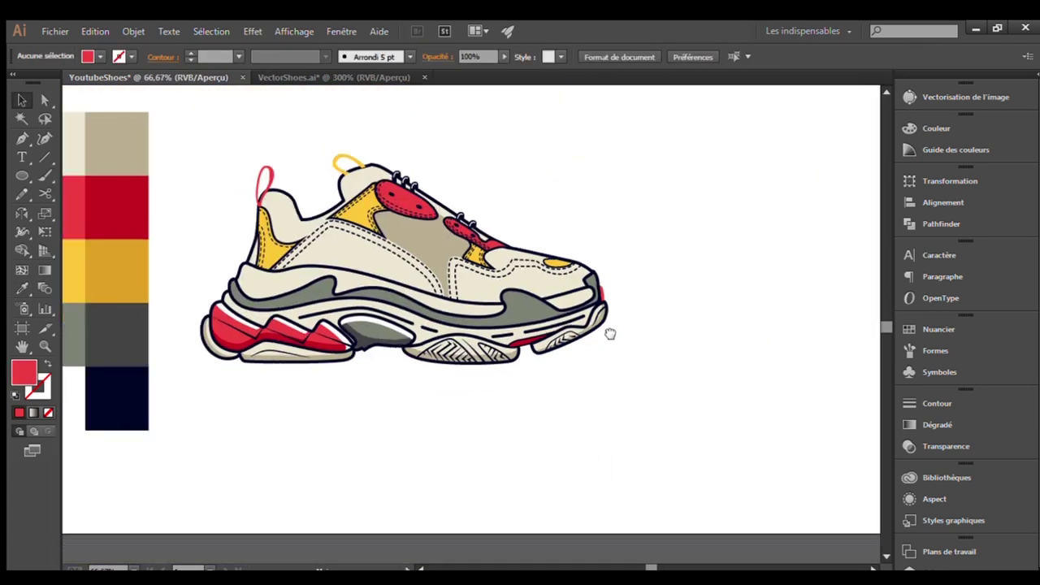
drag(220, 251, 608, 395)
drag(862, 251, 661, 360)
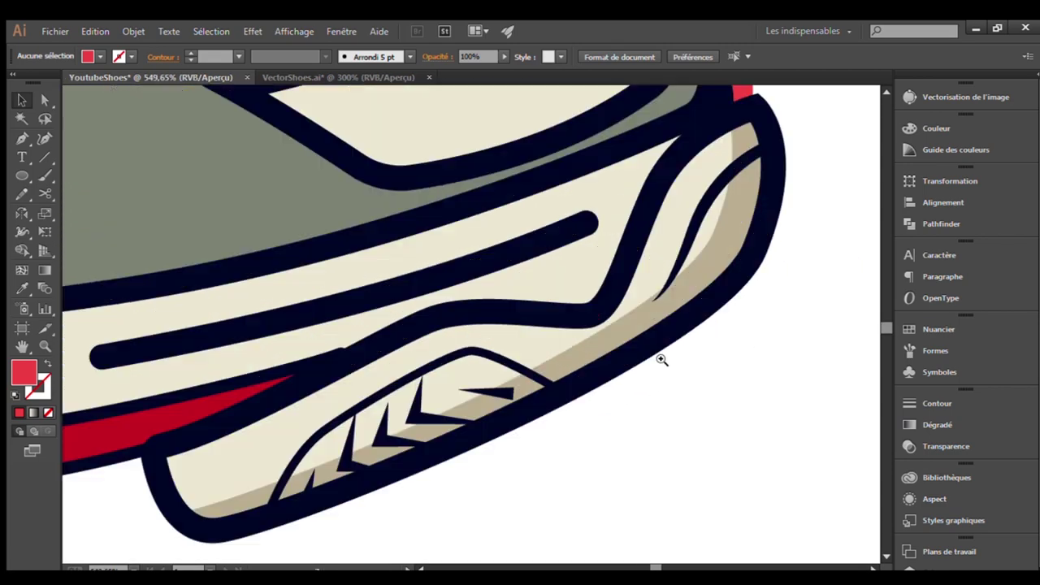
Trace closed tan shading shapes along the grey midsole waves with the Pen tool
click(497, 311)
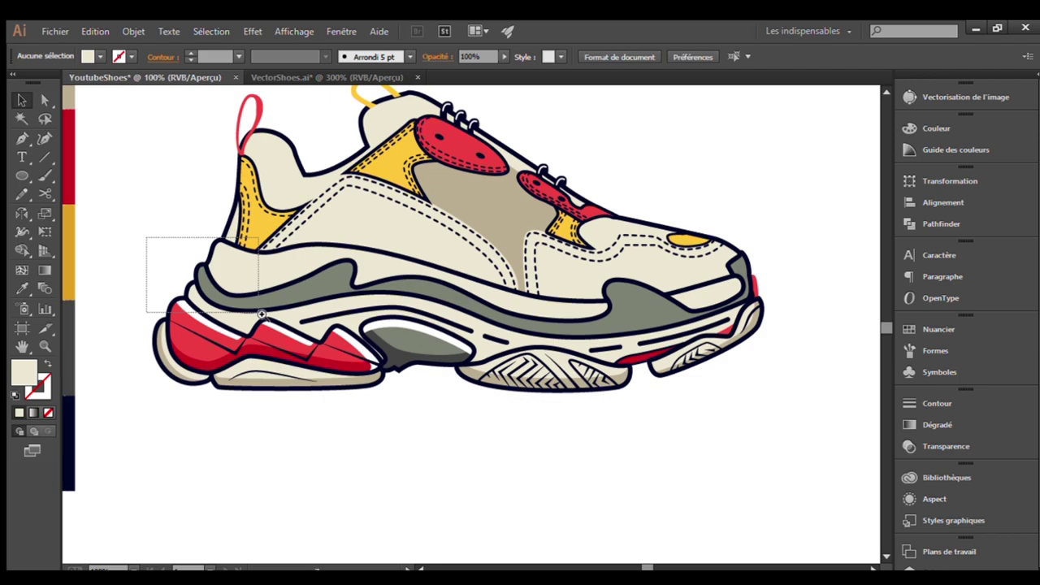
drag(262, 313, 260, 312)
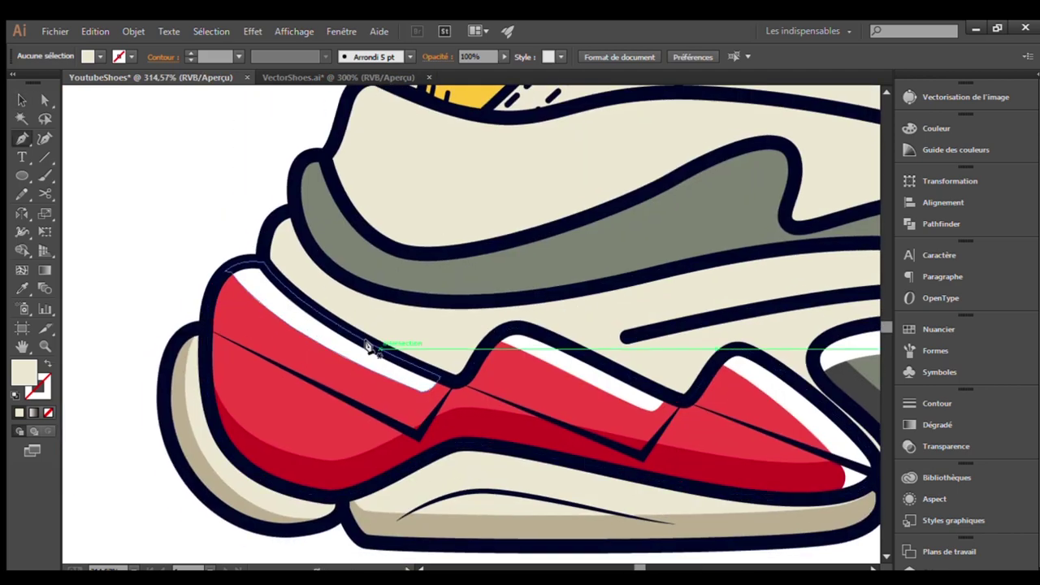
click(436, 280)
drag(401, 371, 395, 432)
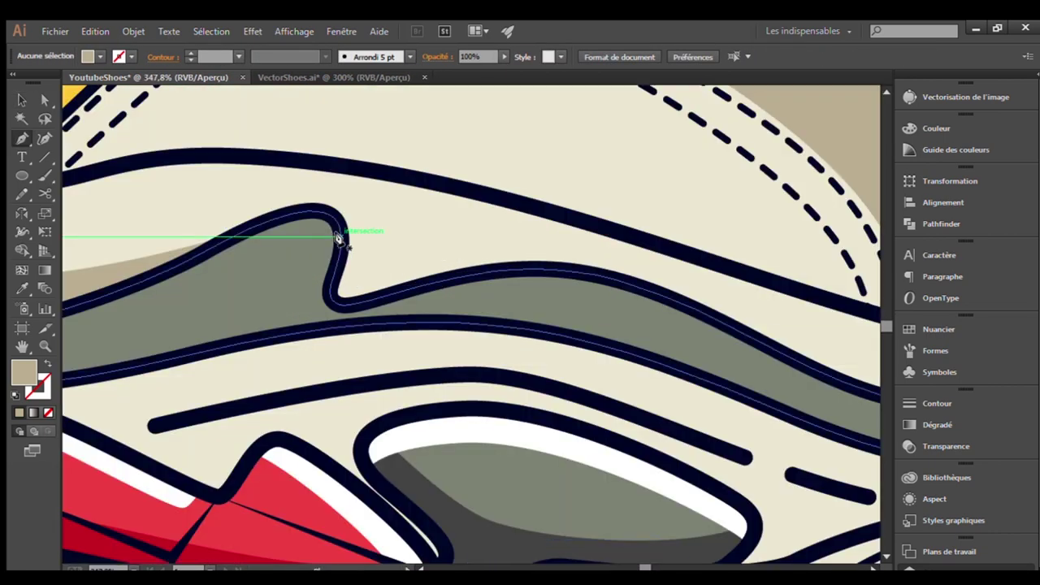
click(335, 219)
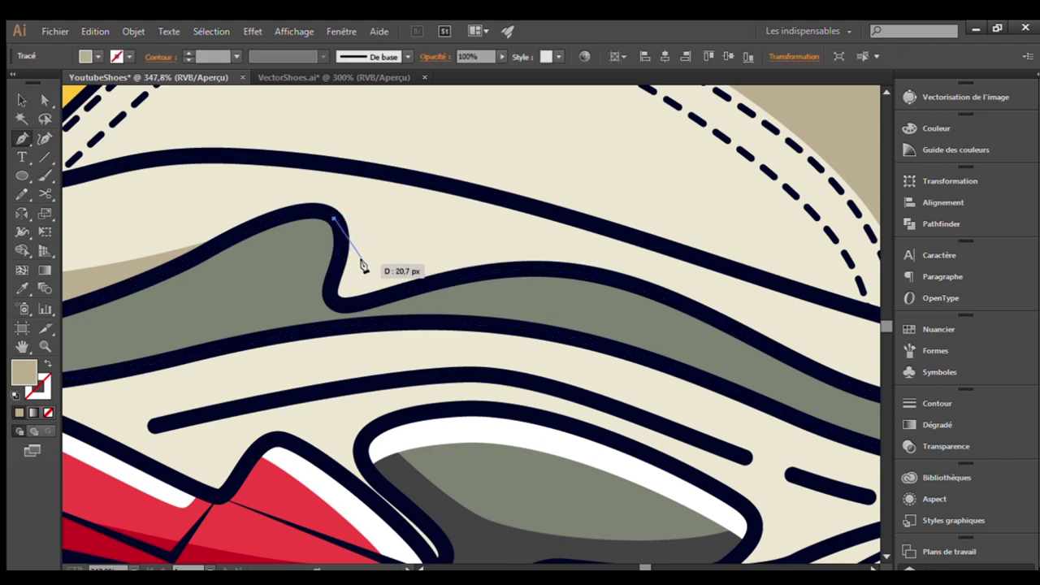
drag(364, 260, 364, 286)
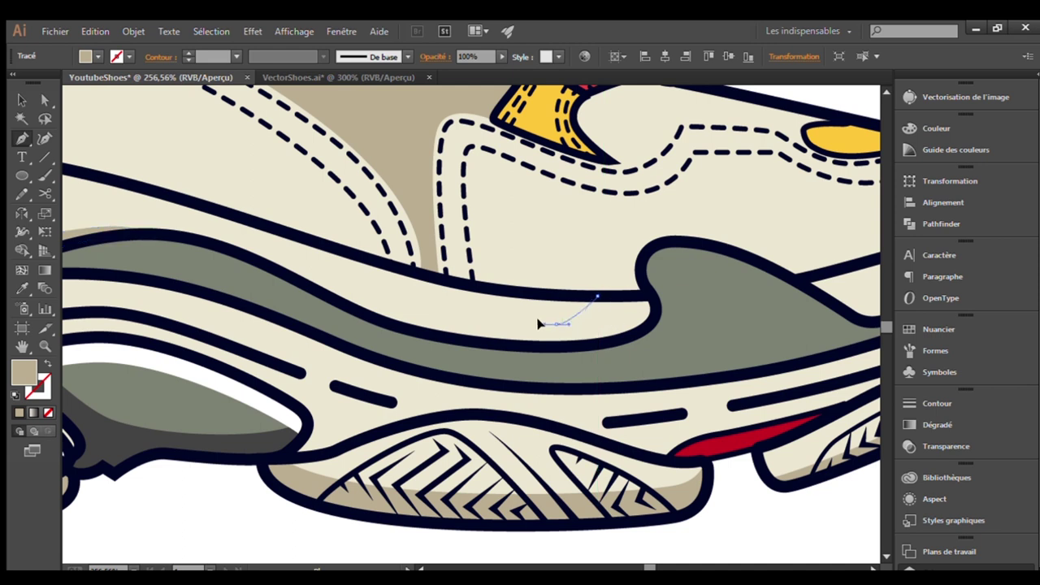
drag(579, 325, 611, 317)
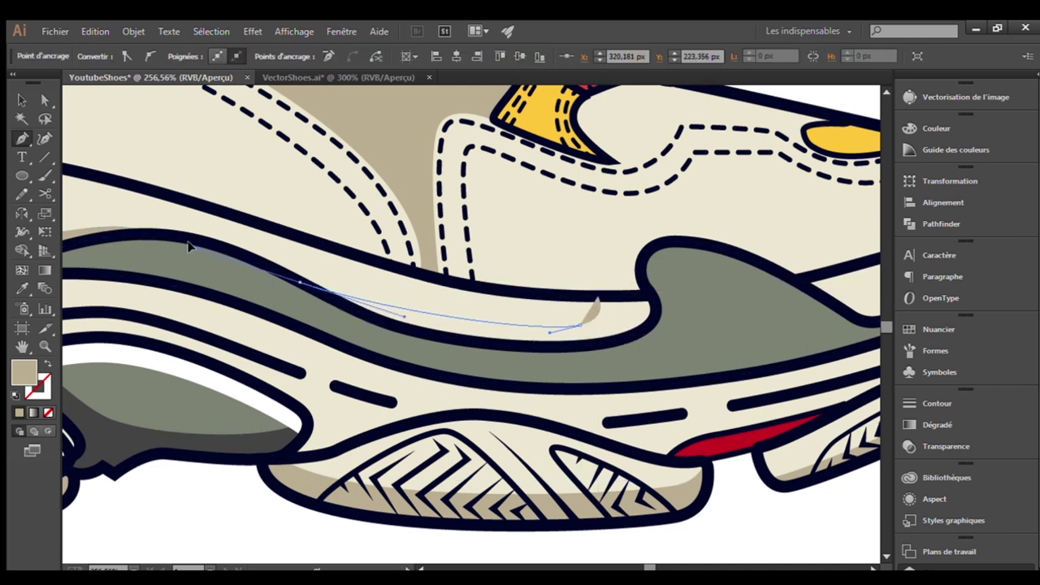
click(301, 284)
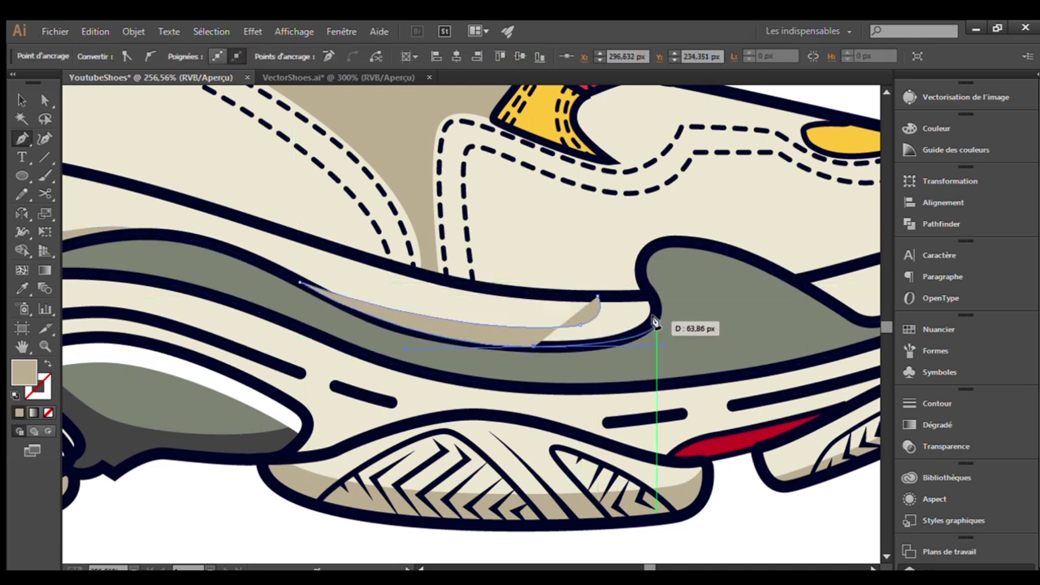
key(ctrl+shift+a)
key(ctrl+minus)
key(ctrl+minus)
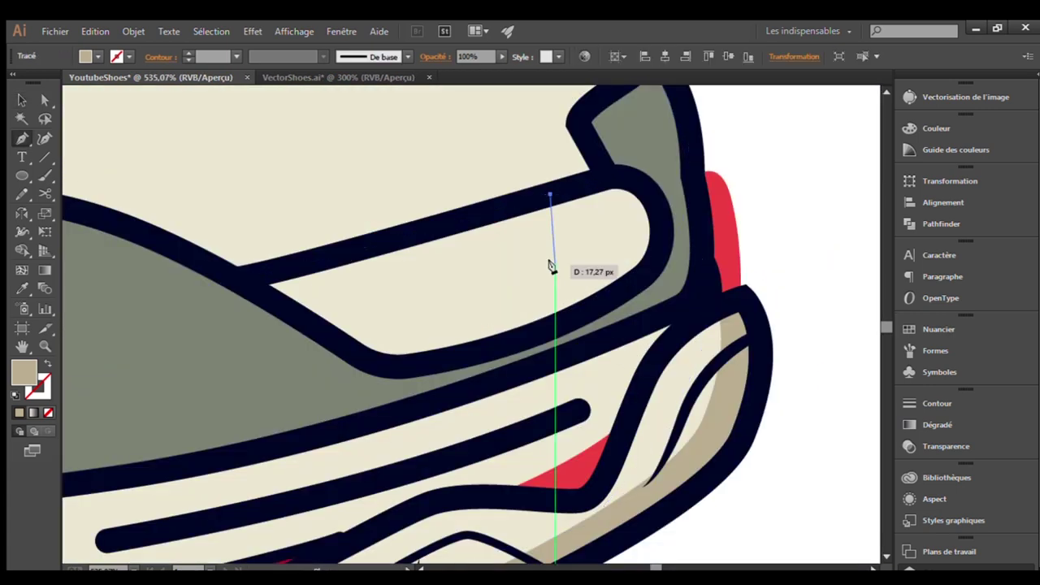
Finish the closed tan shading shape and send it behind the outlines
drag(552, 268, 552, 268)
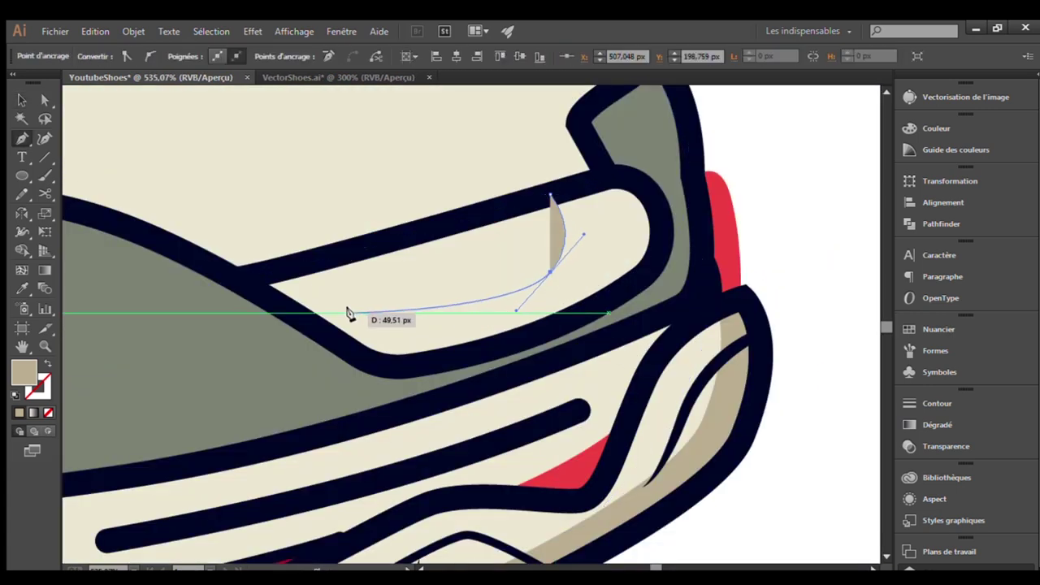
drag(319, 329, 471, 352)
click(659, 254)
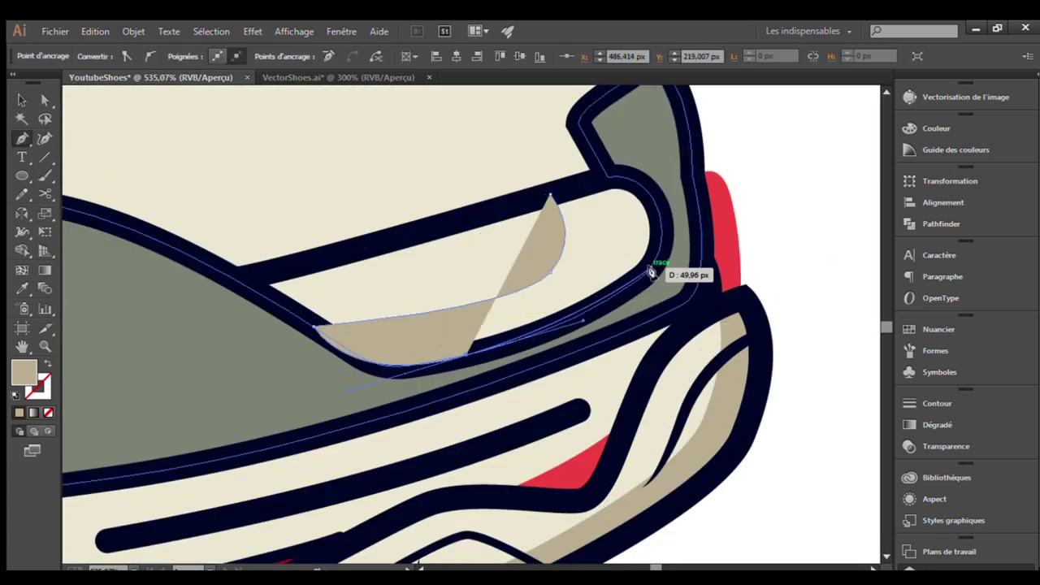
click(550, 196)
key(v)
key(ctrl+shift+bracketleft)
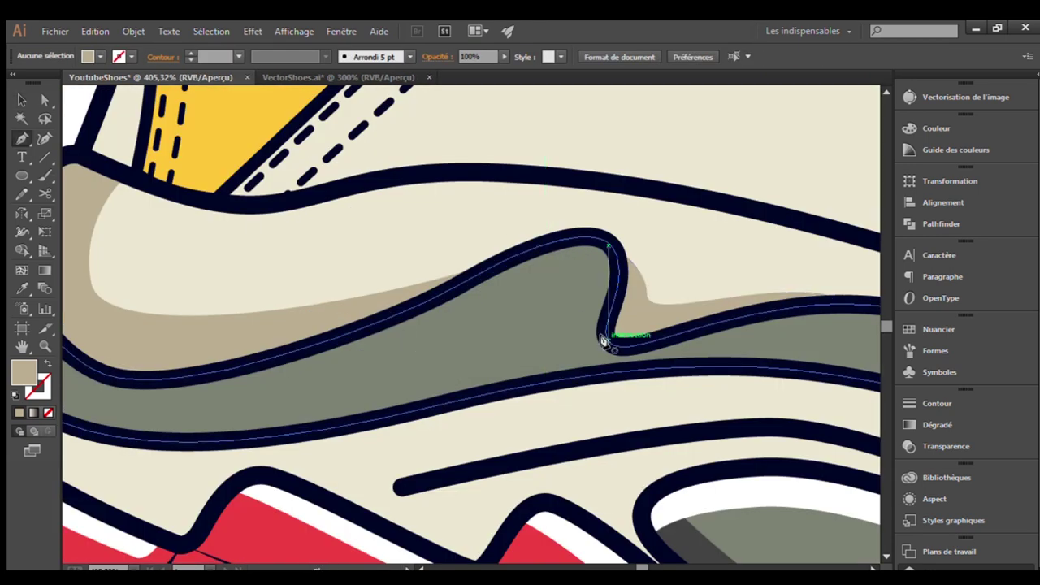
Trace a closed dark grey shadow shape inside the toe tip, then deselect it
mouse_move(604, 340)
mouse_down()
mouse_move(586, 288)
mouse_move(528, 294)
mouse_up()
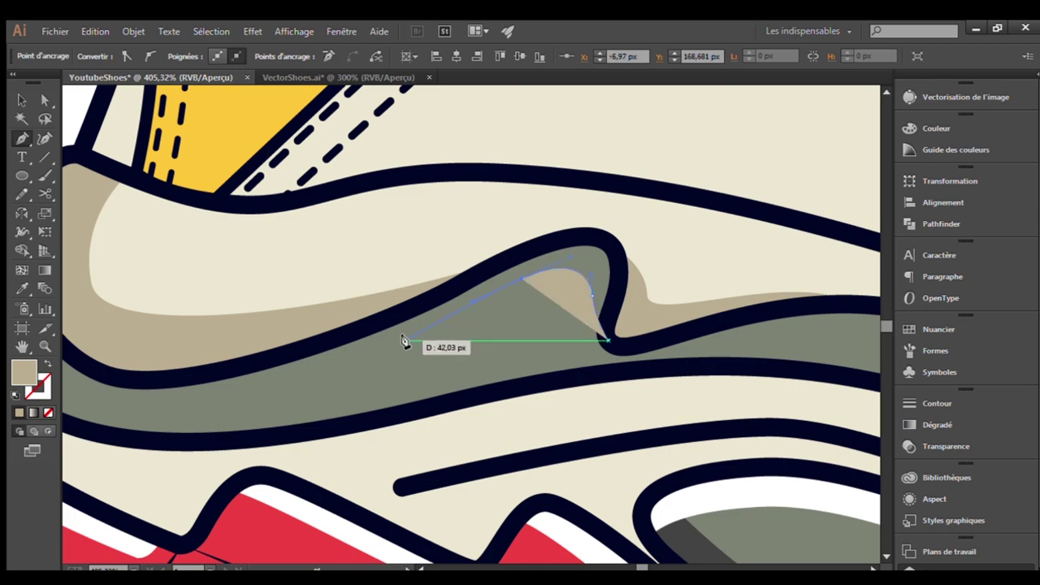
drag(366, 324, 406, 326)
mouse_move(619, 266)
mouse_down()
mouse_move(615, 244)
mouse_move(506, 256)
mouse_up()
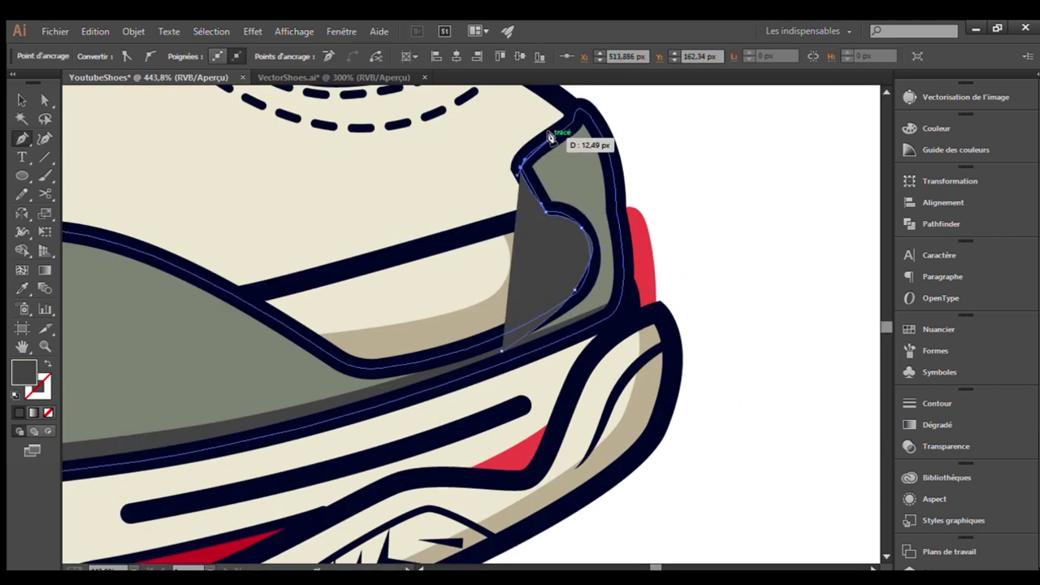
click(561, 127)
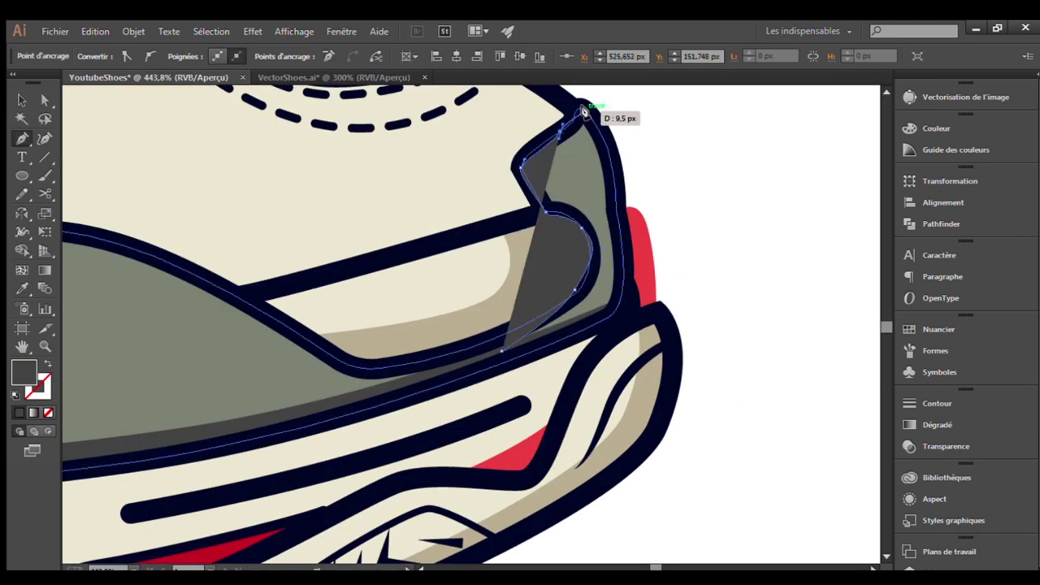
click(615, 217)
key(ctrl+shift+a)
Pen-draw a light beige backing shape over the shoe's upper from toe to heel
key(ctrl+0)
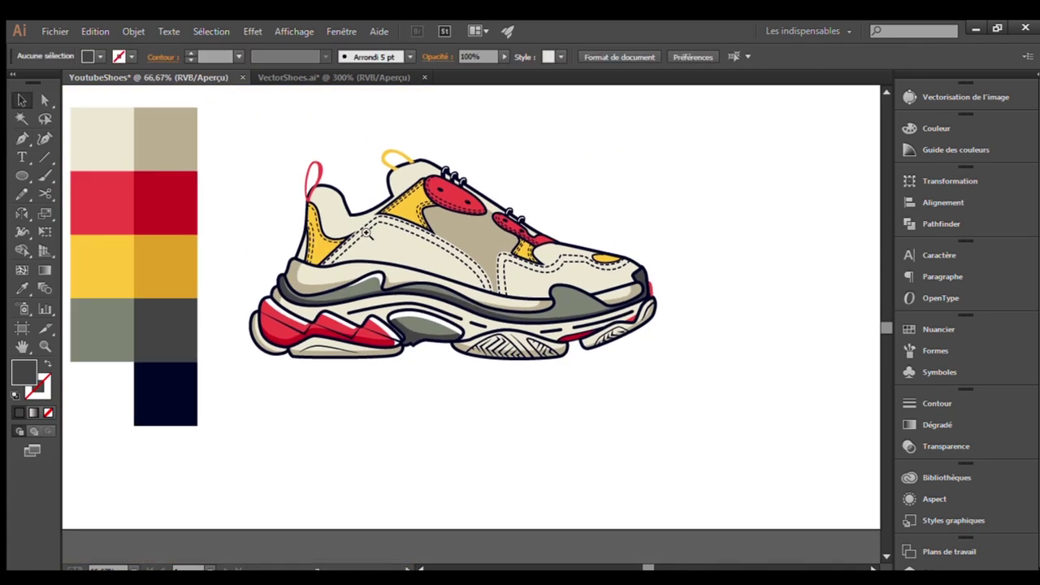
drag(131, 168, 778, 347)
click(738, 313)
scroll(738, 314, up, 3)
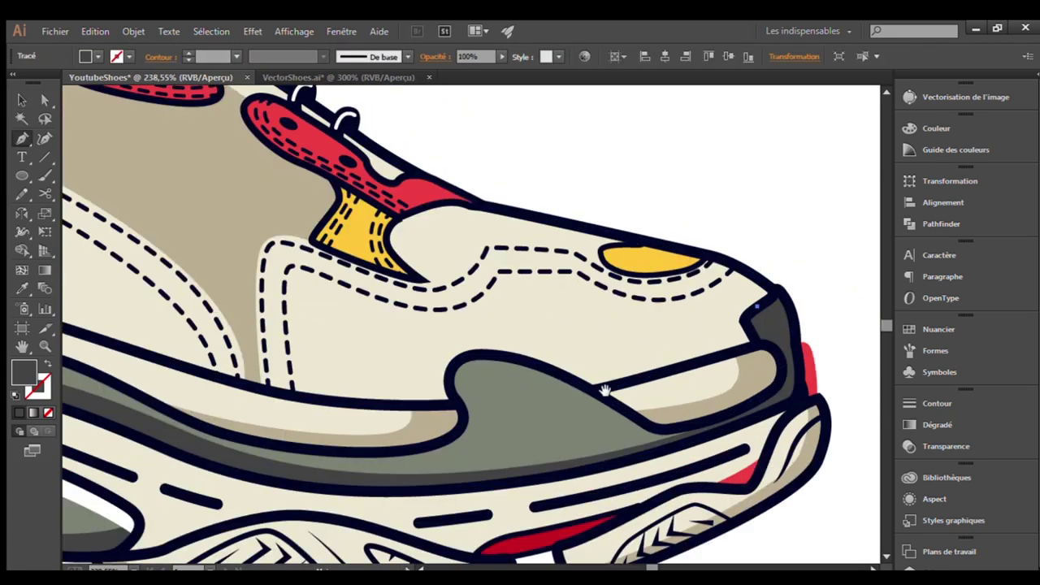
scroll(604, 390, up, 1)
scroll(216, 246, down, 3)
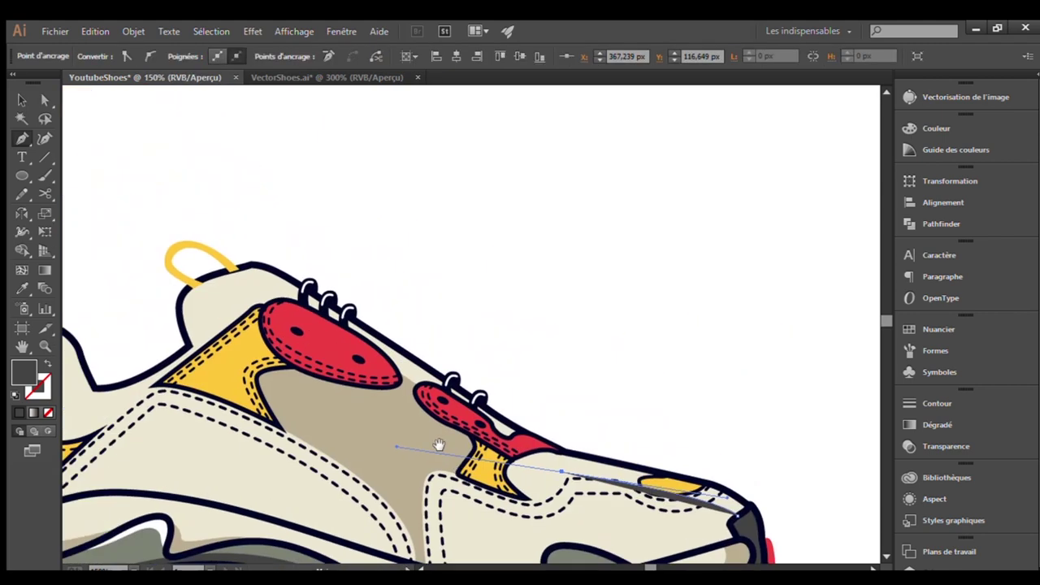
click(277, 305)
scroll(561, 248, up, 4)
drag(561, 253, 549, 253)
scroll(510, 228, down, 3)
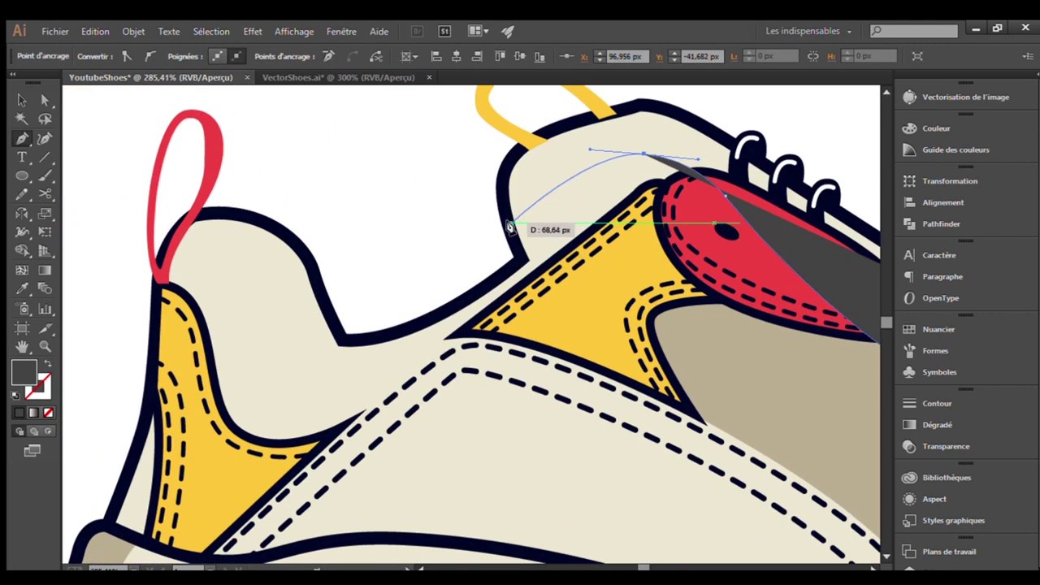
click(496, 286)
scroll(497, 286, down, 5)
scroll(715, 297, up, 2)
scroll(661, 391, up, 2)
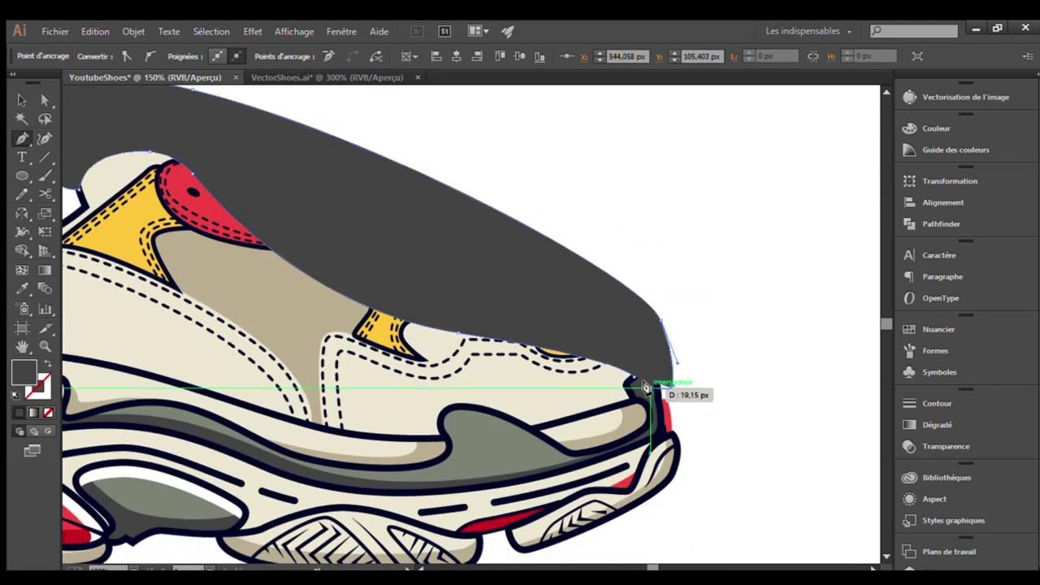
click(672, 387)
key(v)
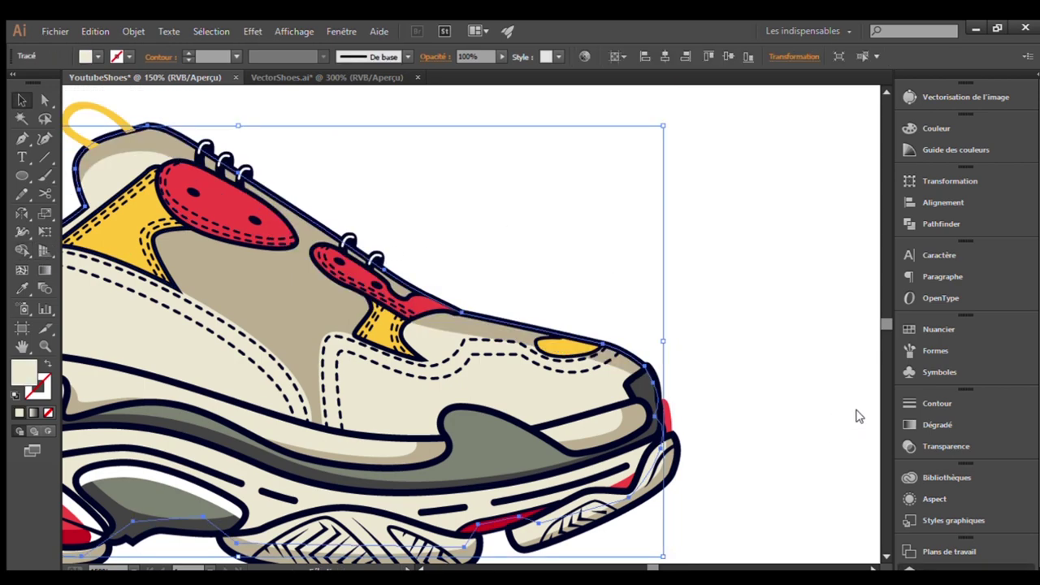
Reshape the heel collar and select the tan heel shading path with the Selection tool
scroll(536, 352, up, 4)
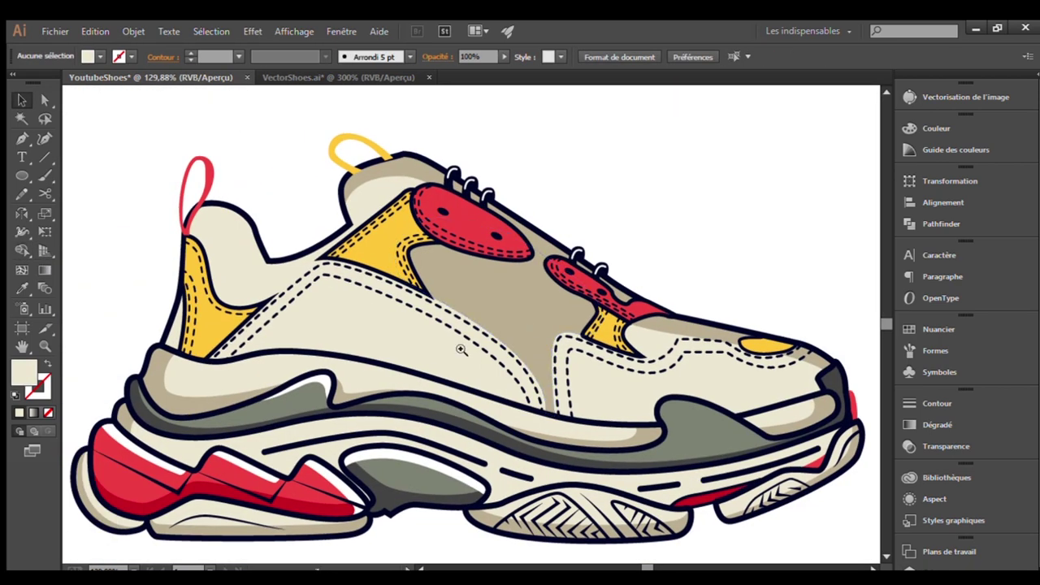
scroll(461, 350, up, 3)
click(336, 231)
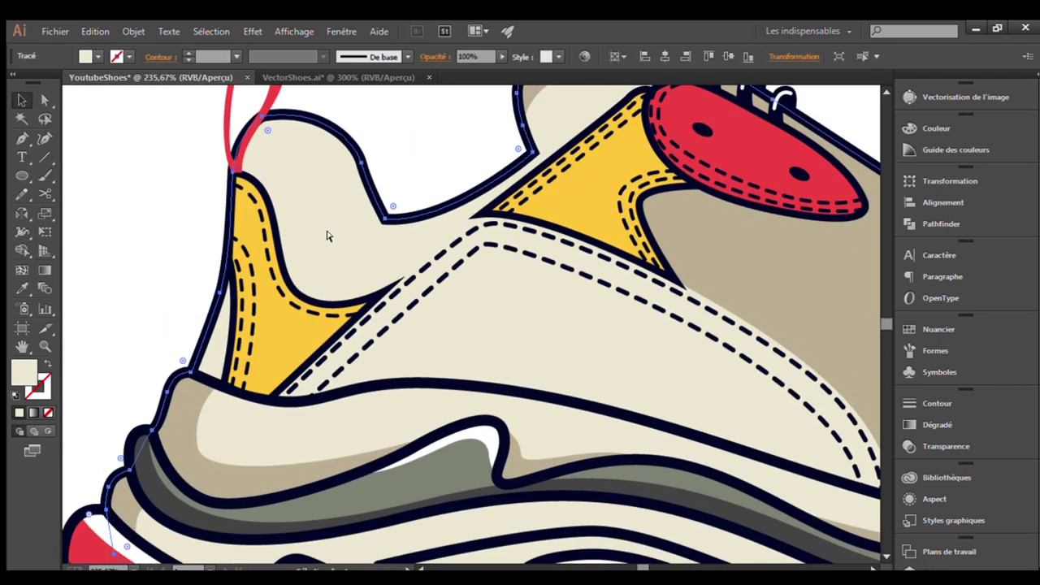
drag(335, 284, 275, 149)
click(313, 187)
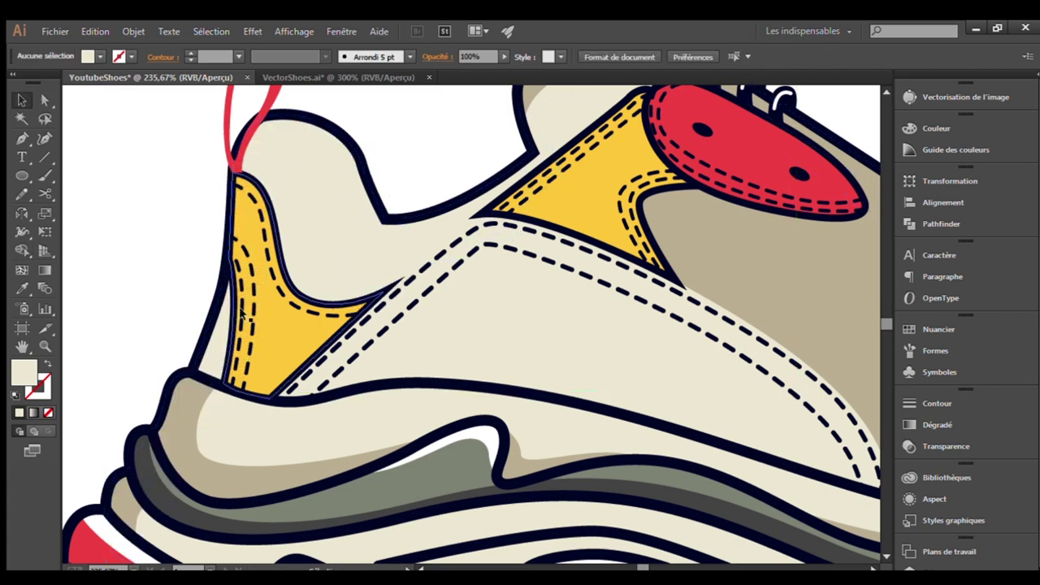
scroll(207, 190, down, 4)
scroll(207, 189, down, 5)
scroll(281, 209, up, 5)
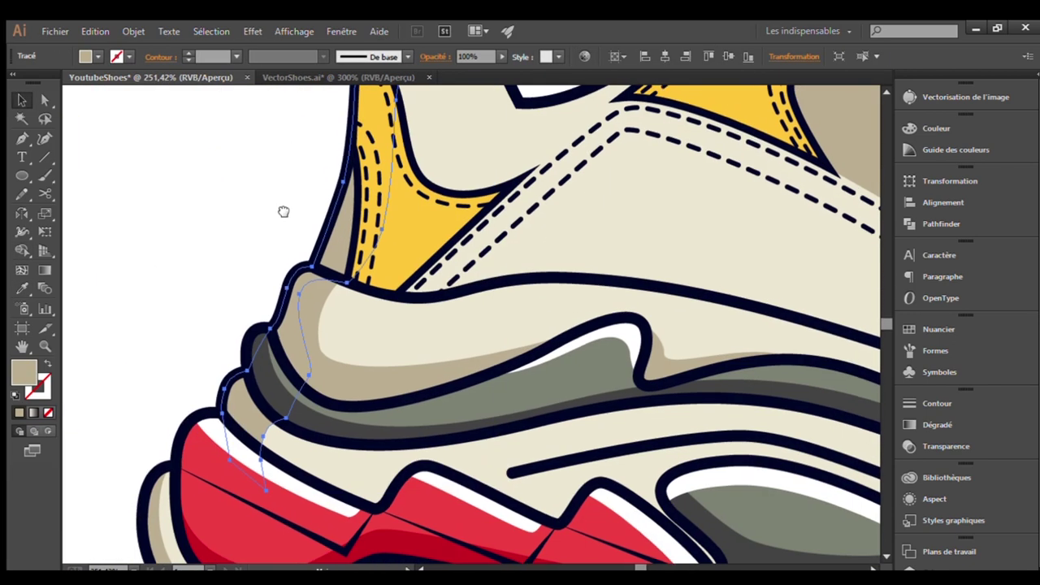
click(276, 309)
key(p)
scroll(395, 244, down, 5)
Place curved anchors for a tan shading path along the upper's lower edge, toe to heel
scroll(741, 414, up, 3)
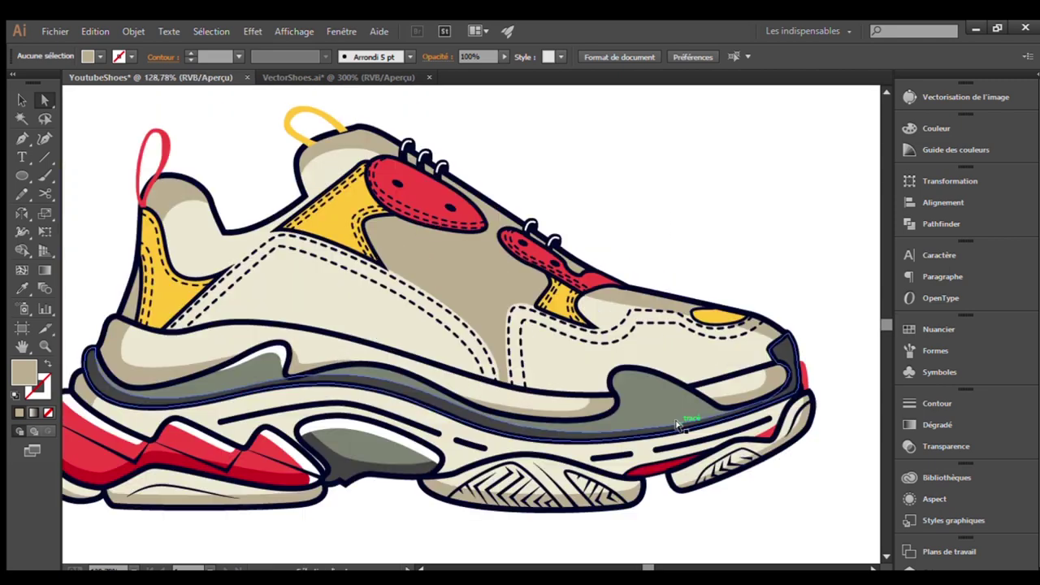
scroll(741, 415, up, 4)
click(746, 286)
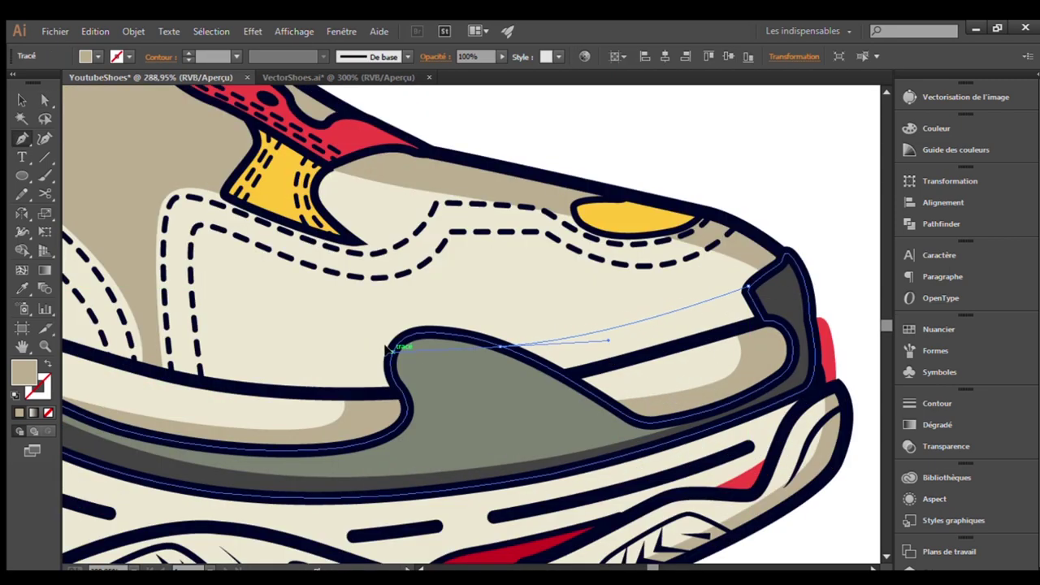
scroll(389, 348, left, 3)
scroll(347, 338, left, 3)
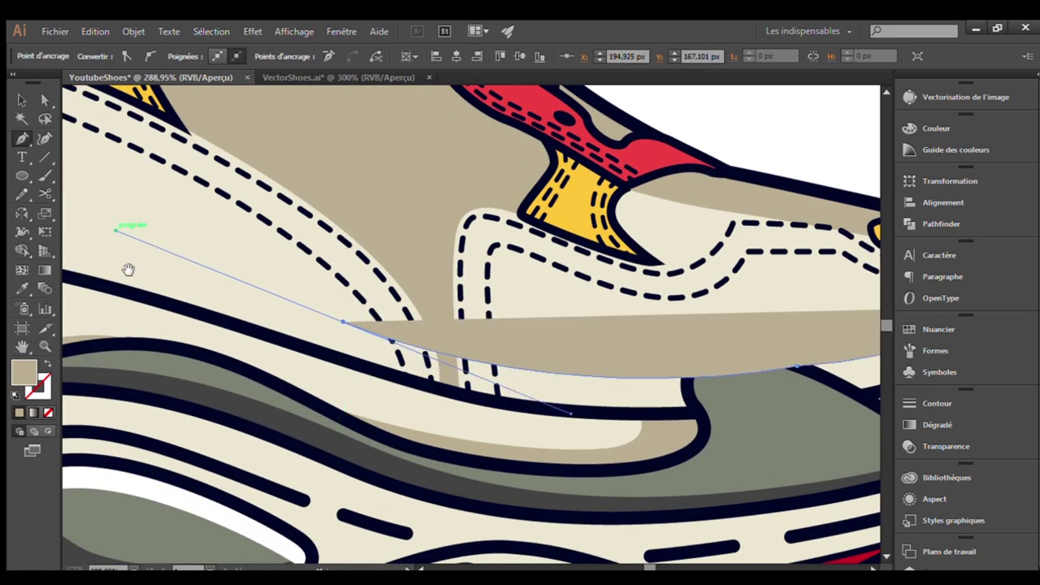
scroll(478, 302, down, 3)
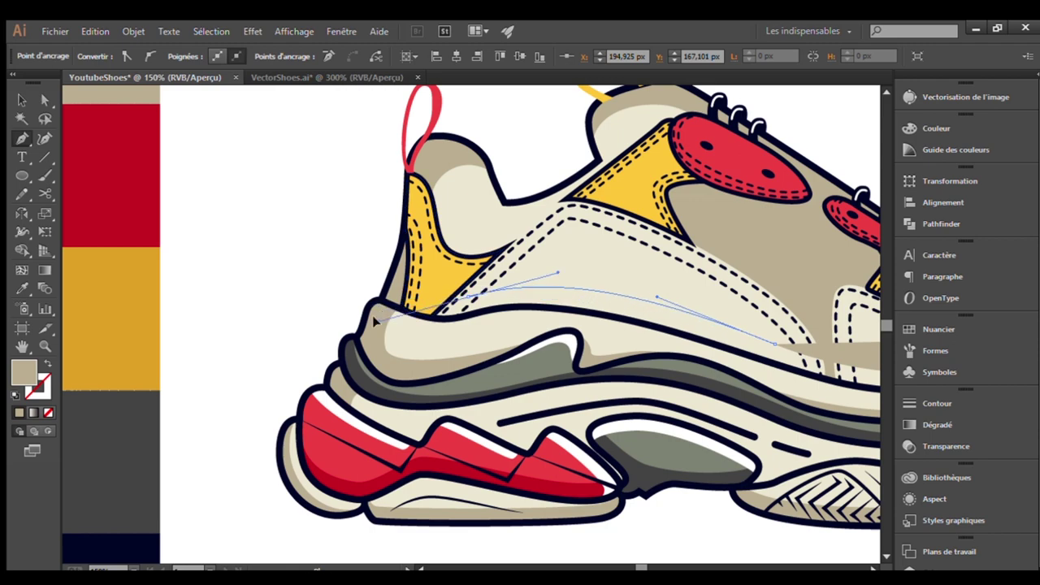
scroll(375, 321, up, 3)
scroll(292, 207, up, 2)
drag(259, 244, 264, 253)
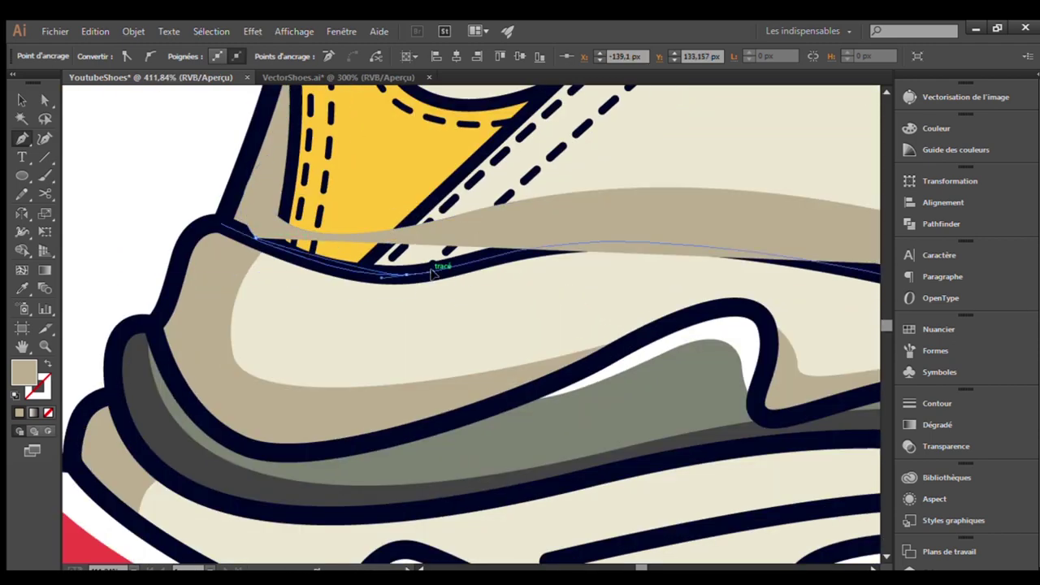
drag(433, 272, 226, 260)
Pan across the upper and zoom out to the whole shoe, finishing the tan path
drag(745, 324, 542, 267)
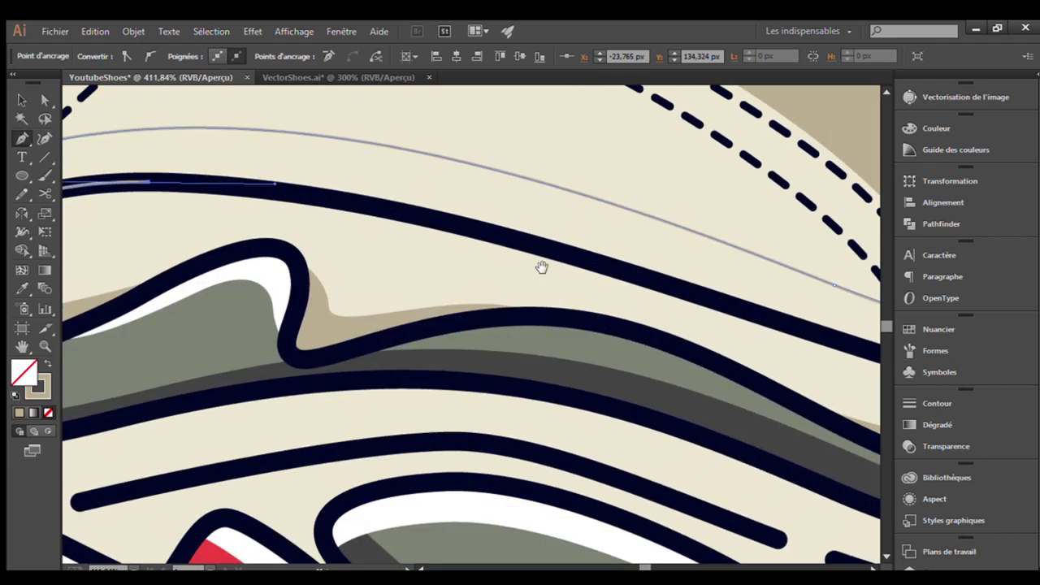
drag(752, 307, 372, 303)
drag(681, 365, 290, 357)
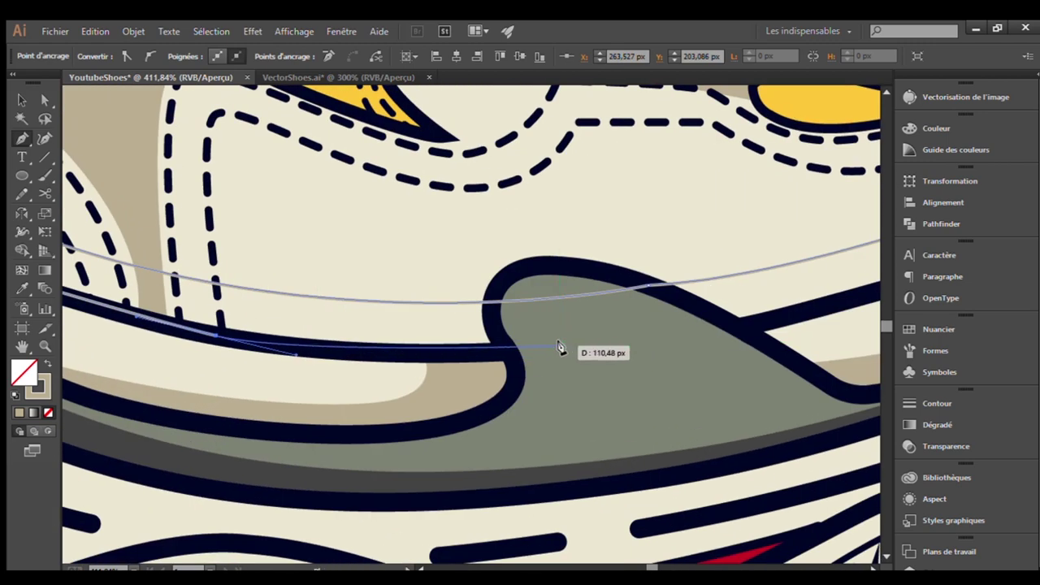
drag(861, 294, 528, 392)
key(ctrl+minus)
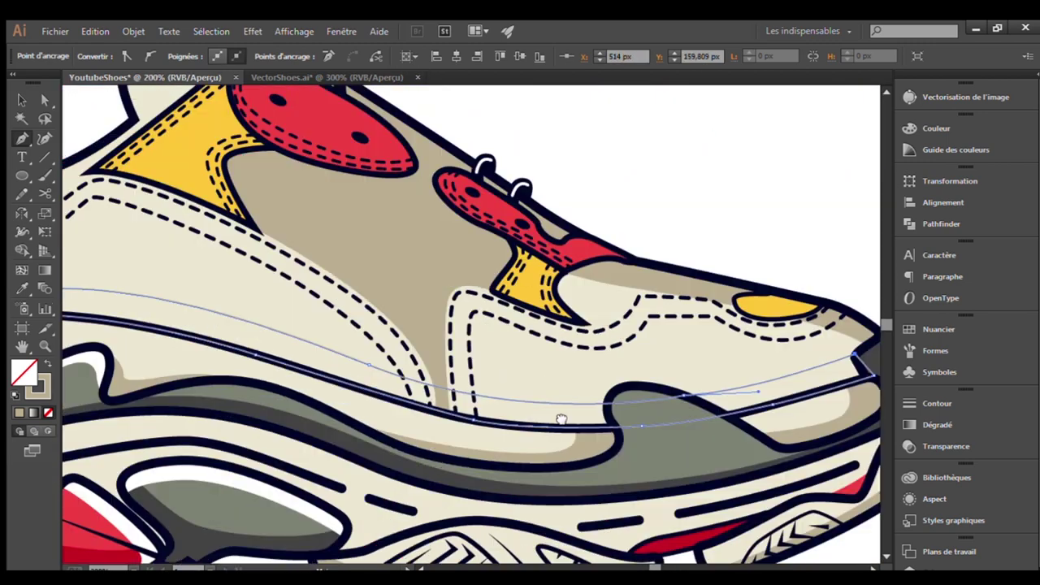
key(ctrl+minus)
key(ctrl+minus)
key(ctrl+minus)
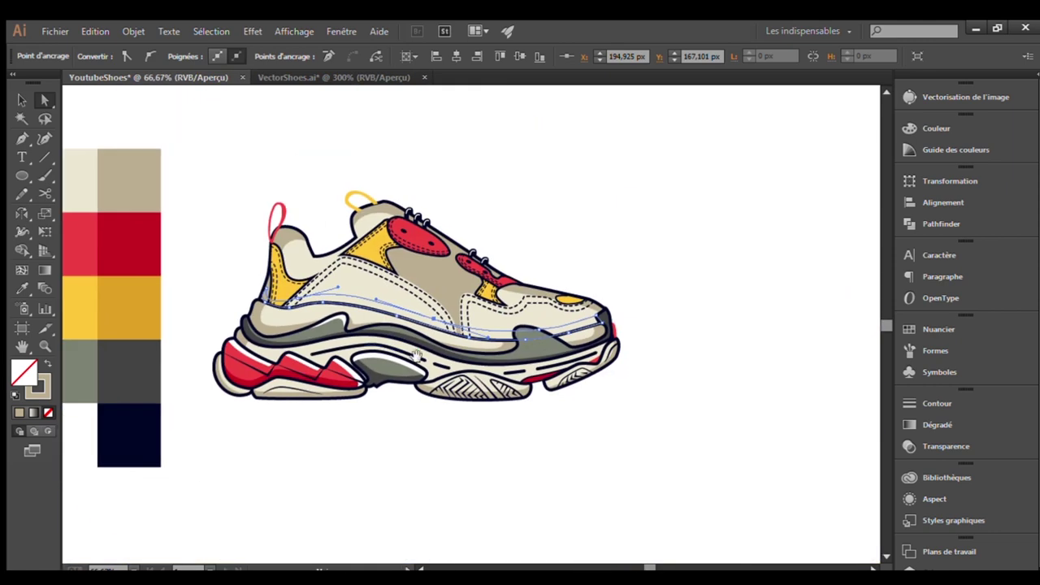
key(v)
key(ctrl+shift+a)
Select the yellow heel panel, try shifting it sideways, then undo to keep it in place
scroll(653, 464, up, 3)
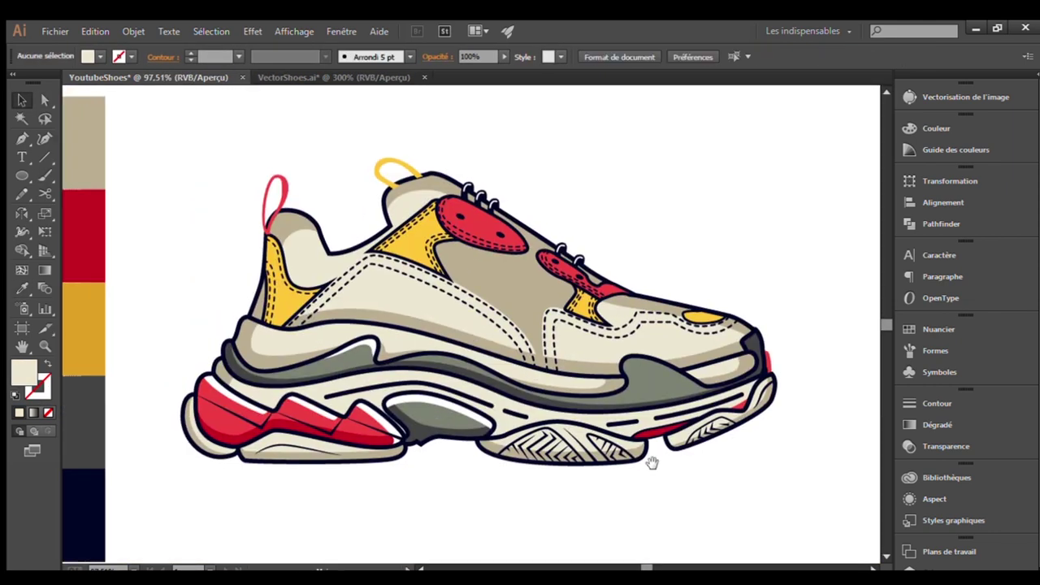
scroll(244, 185, up, 5)
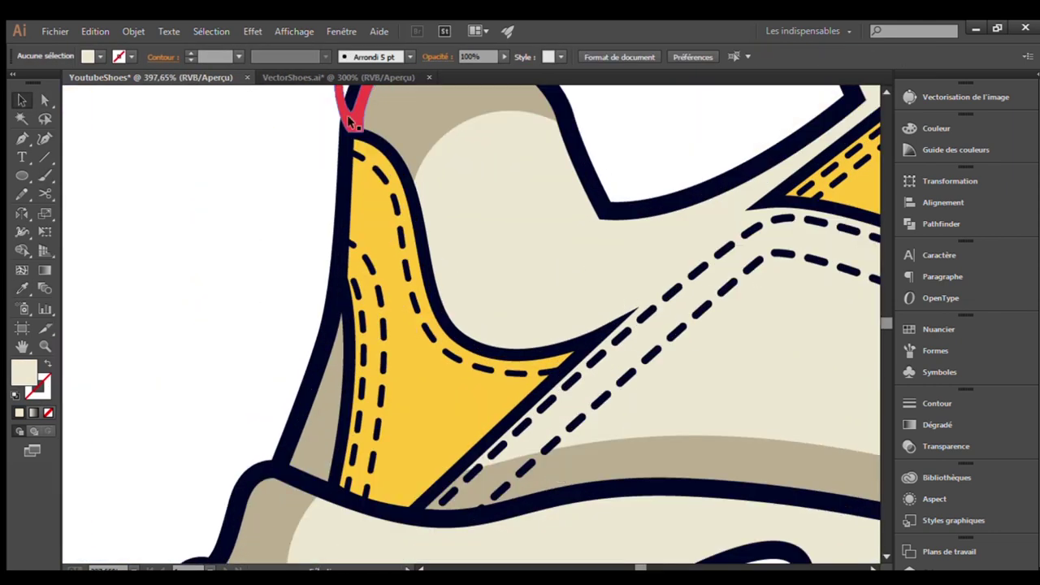
scroll(550, 260, down, 2)
scroll(476, 267, down, 3)
key(ctrl+shift+a)
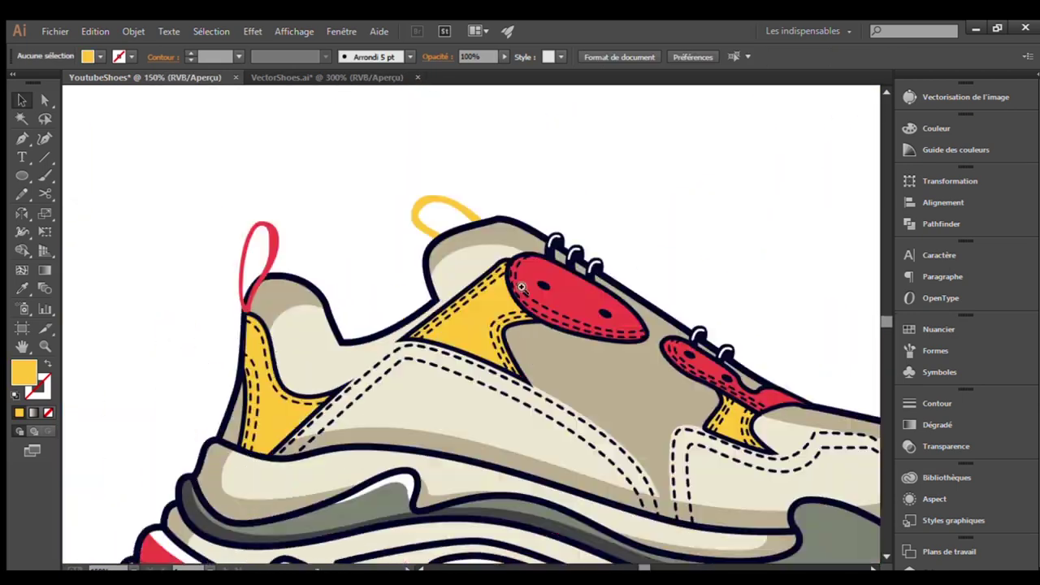
scroll(493, 353, up, 5)
click(445, 355)
mouse_move(493, 353)
mouse_down()
mouse_move(446, 354)
mouse_move(483, 337)
mouse_up()
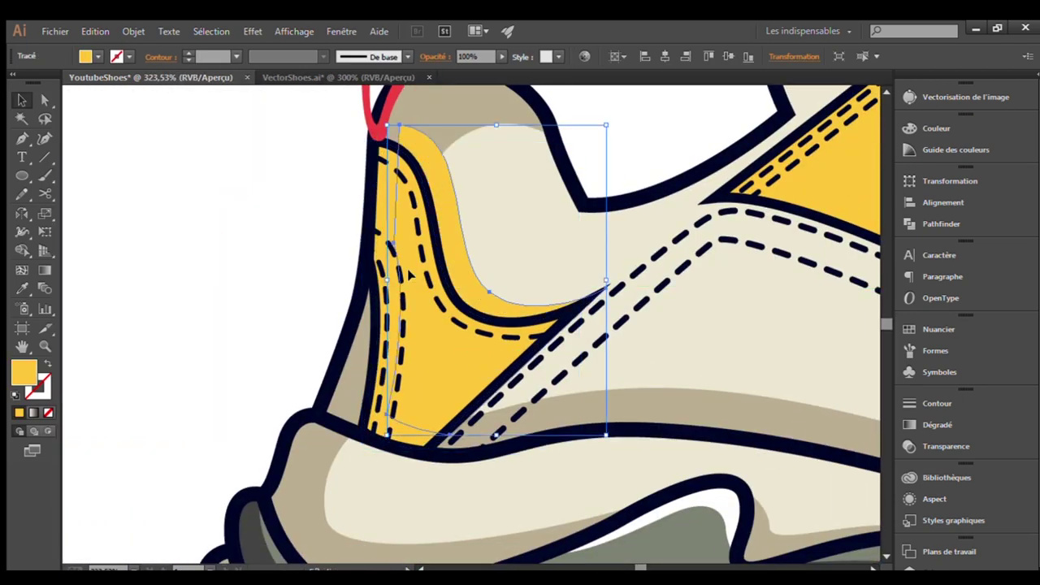
key(ctrl+z)
key(ctrl+shift+a)
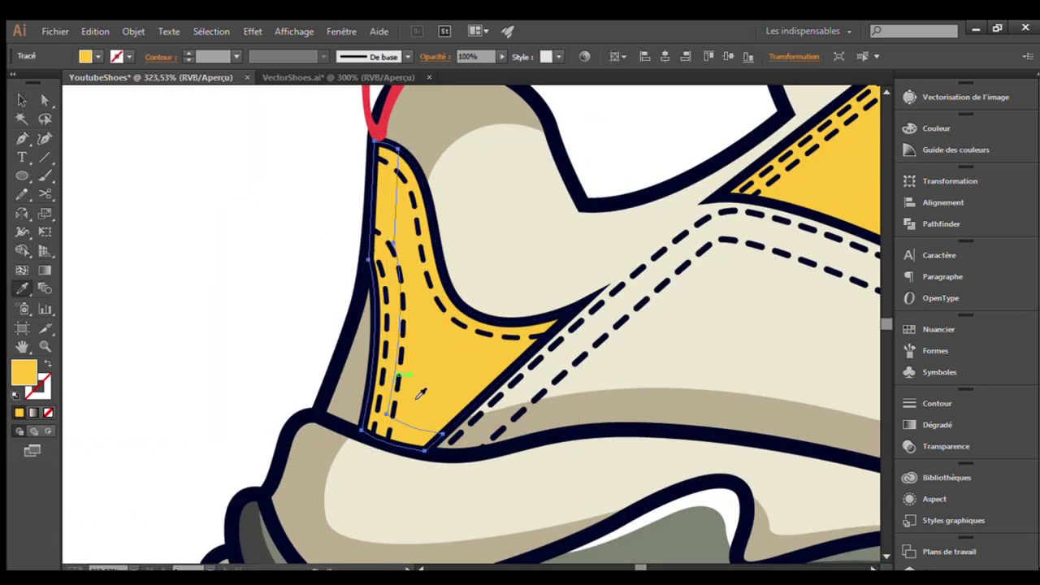
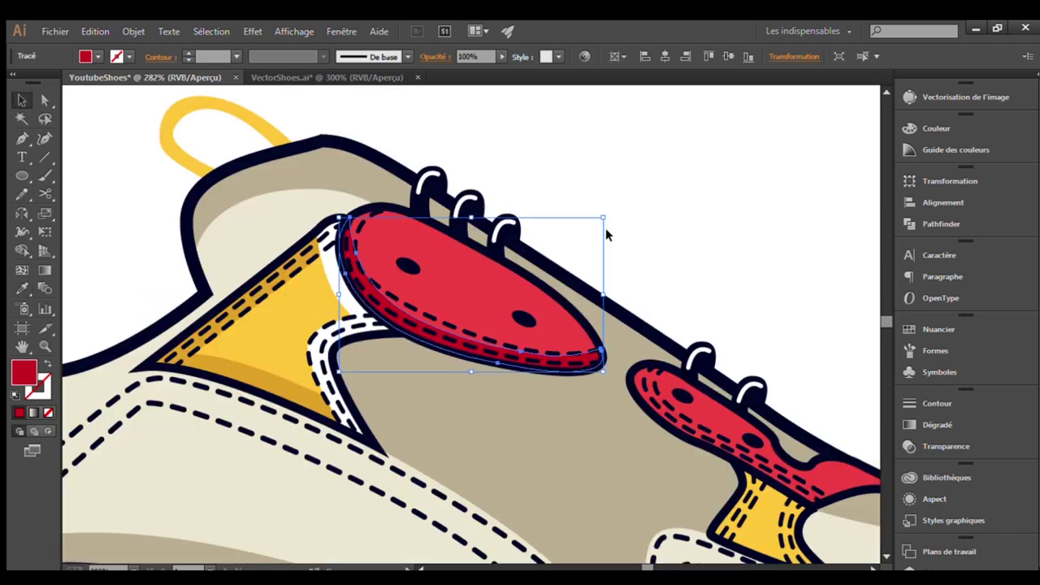
Nudge the upper and lower red lace patches and shift the yellow accent piece into place
drag(458, 291, 458, 292)
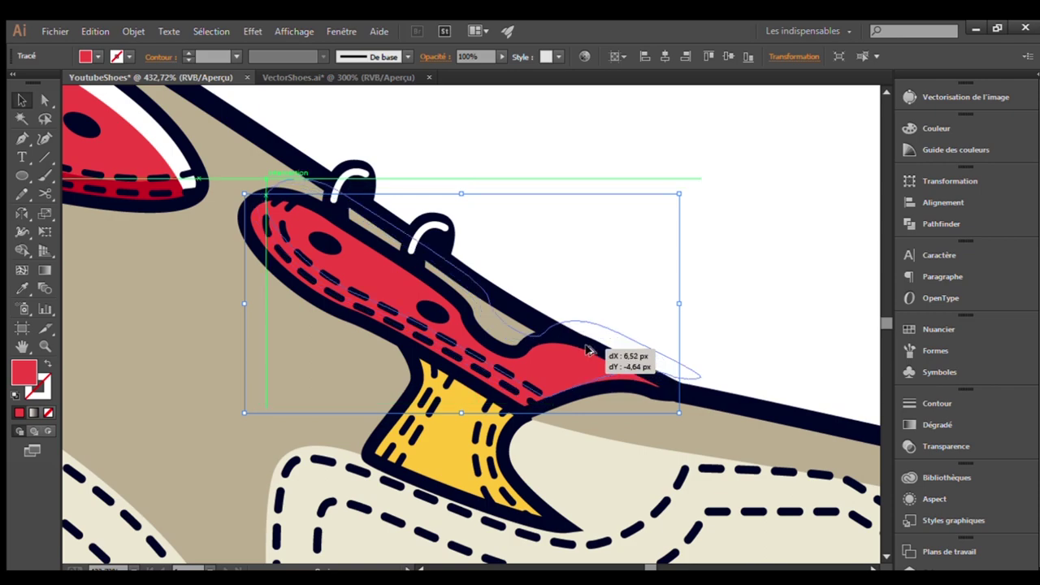
drag(588, 351, 560, 372)
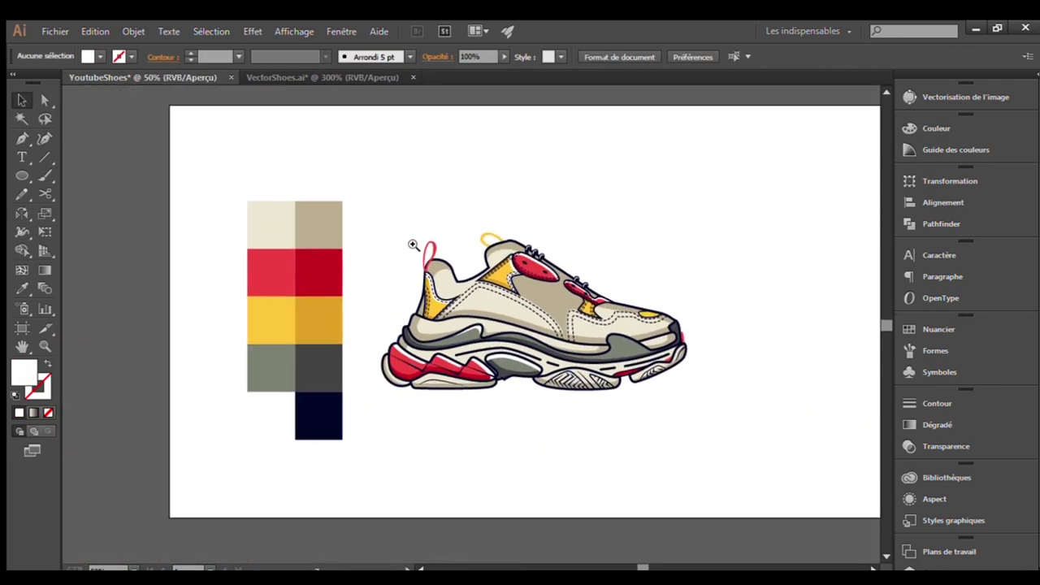
click(413, 245)
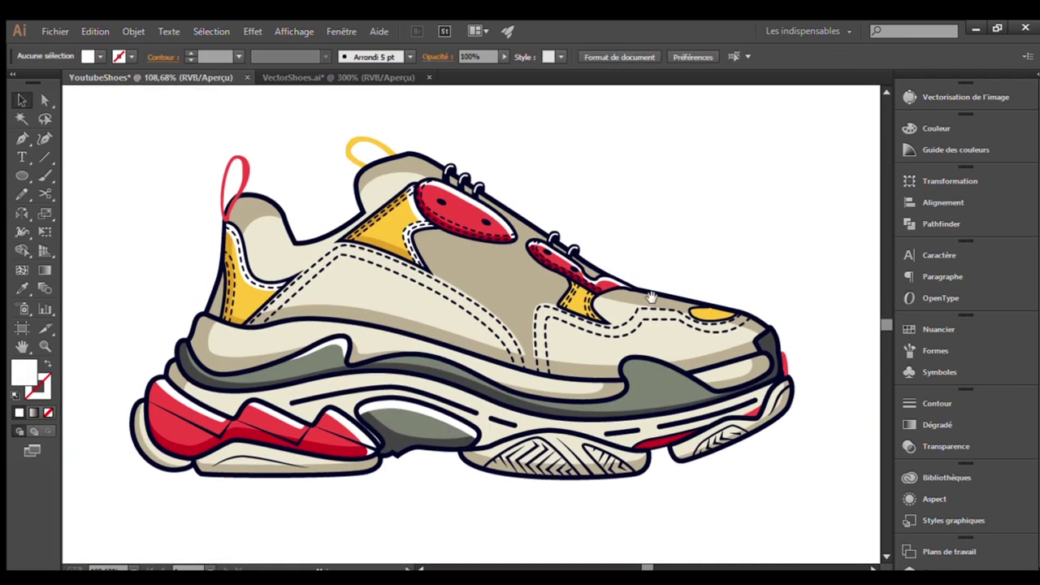
ctrl+click(482, 301)
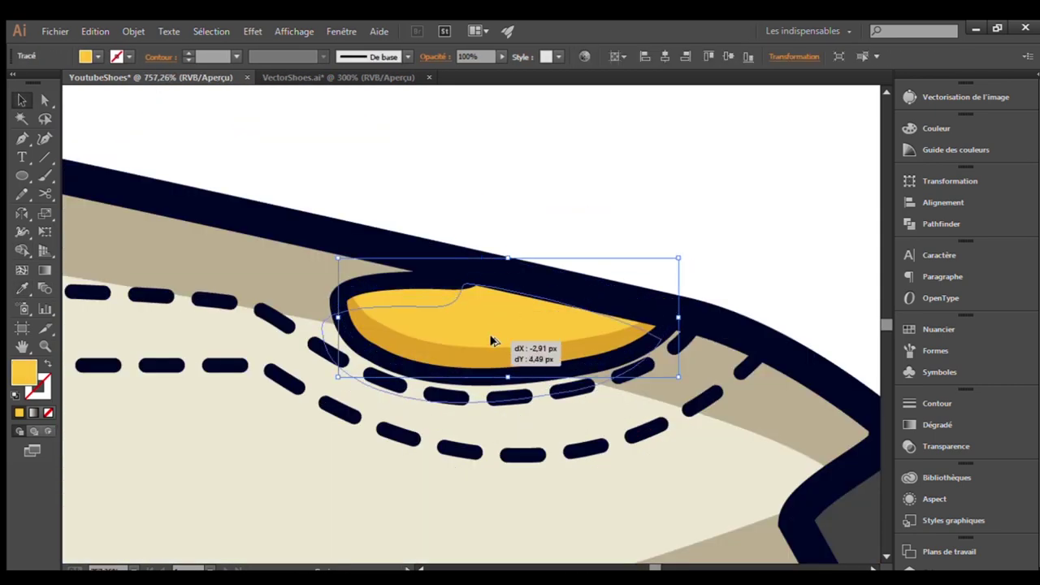
drag(490, 340, 513, 295)
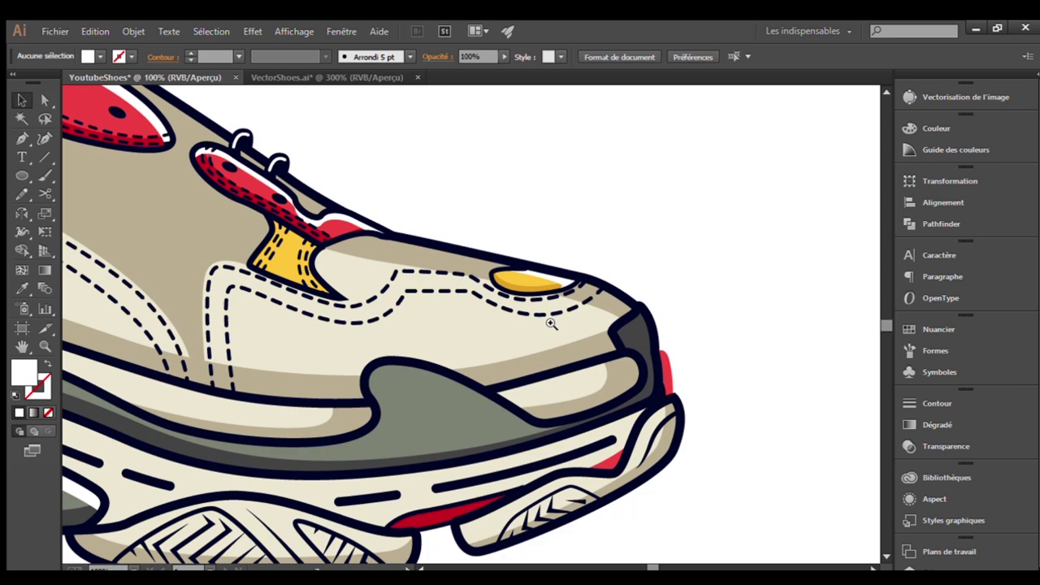
Zoom in on the lower lace area to select the yellow piece beneath it, then view the whole artboard
key(ctrl+1)
drag(496, 241, 591, 329)
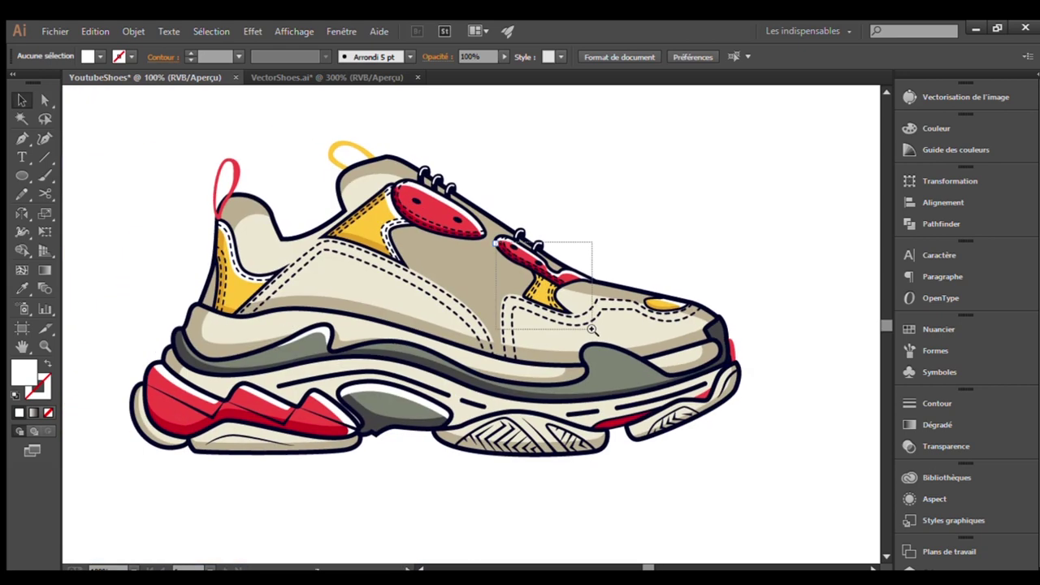
click(459, 337)
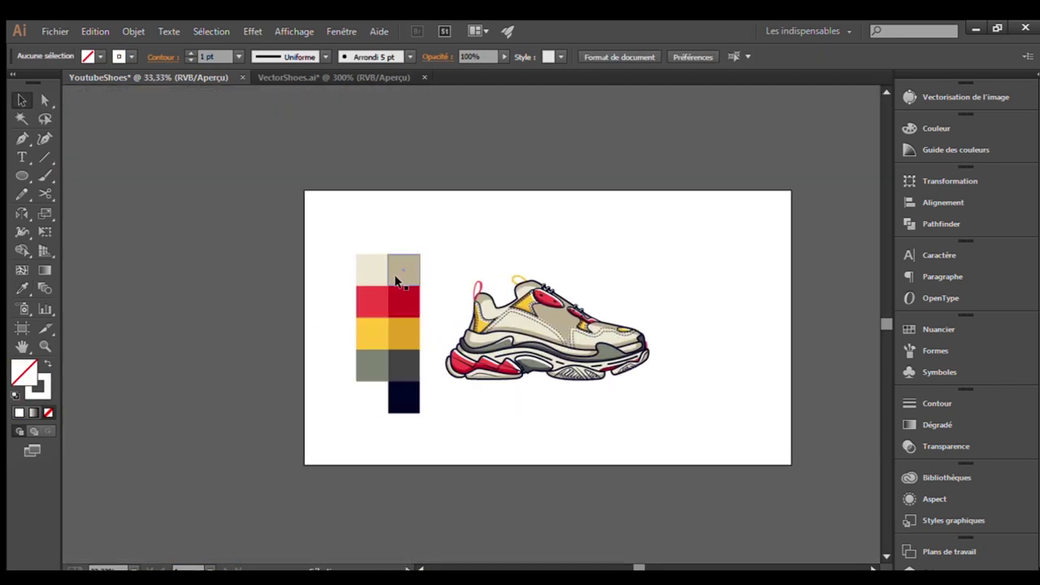
click(363, 230)
Draw a flat ellipse ground shadow under the sneaker and enlarge the scattered stars and dots
key(ctrl+shift+a)
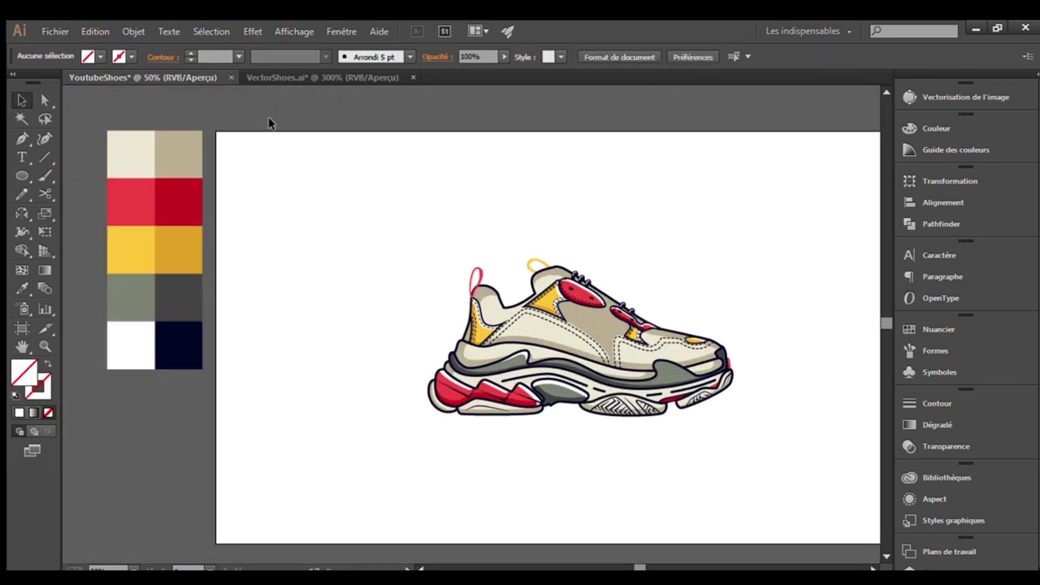
drag(229, 159, 571, 402)
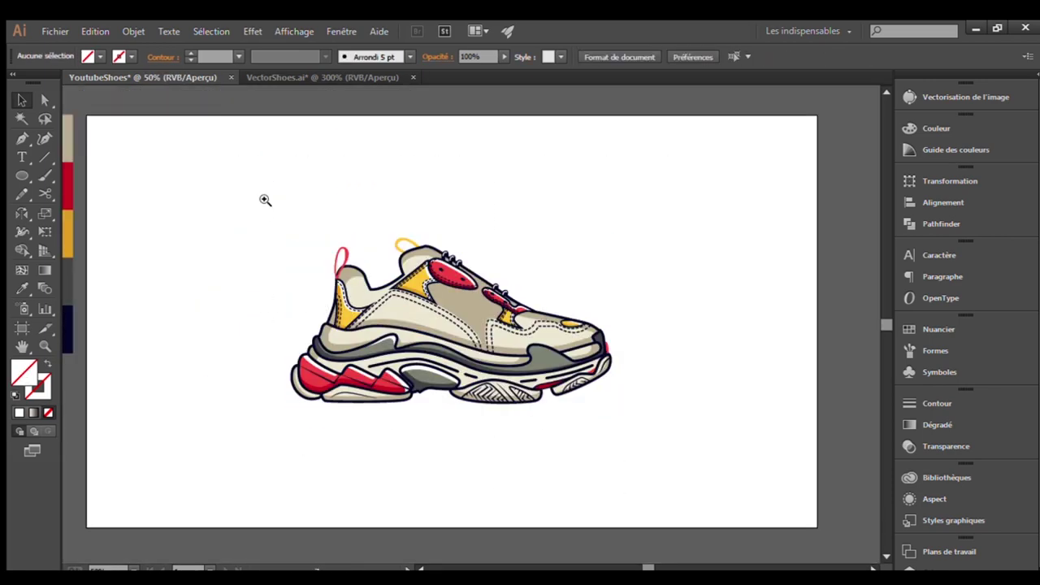
drag(265, 199, 341, 201)
key(l)
drag(158, 405, 725, 434)
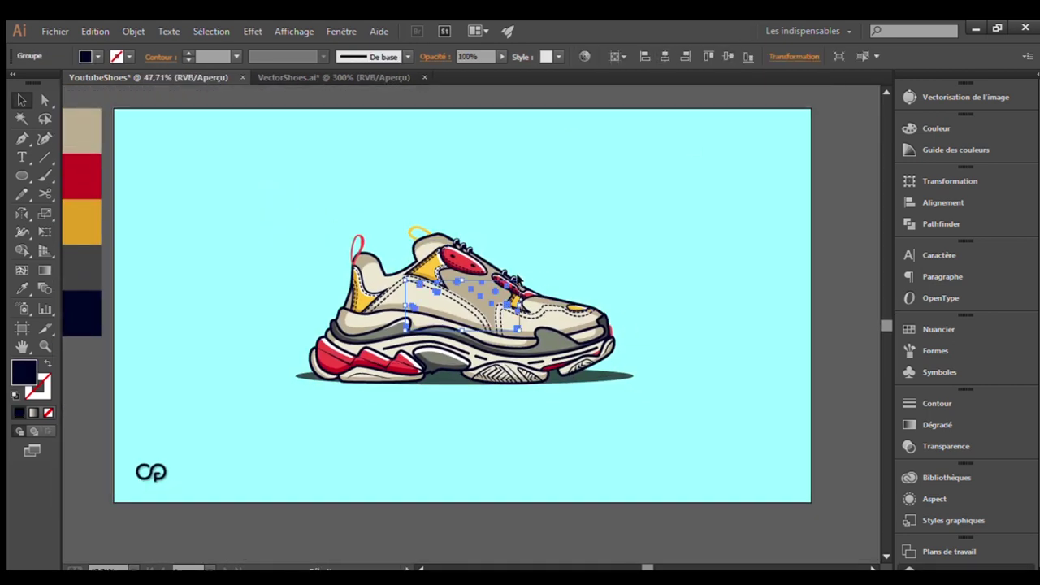
drag(519, 278, 669, 221)
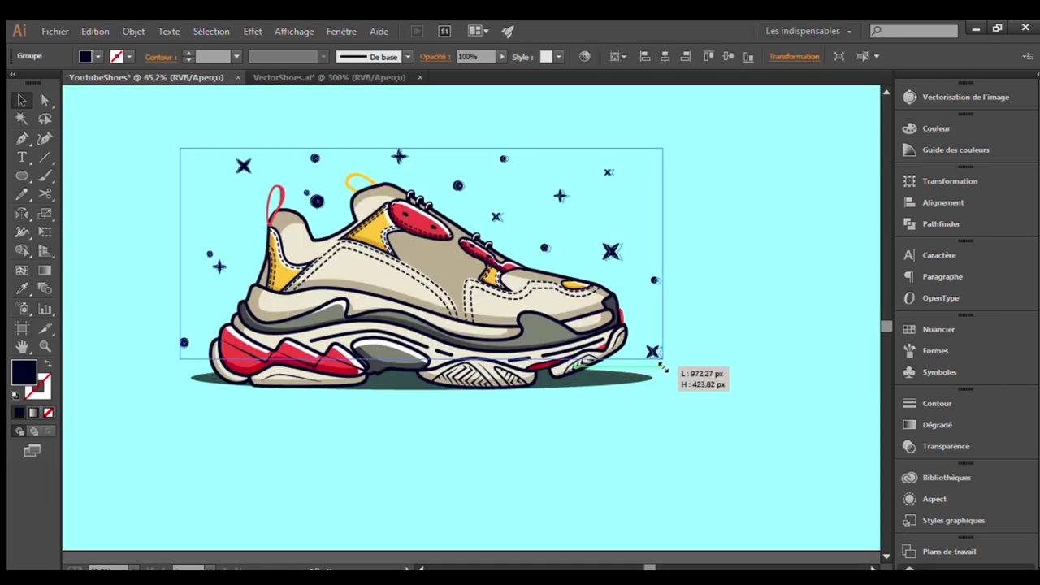